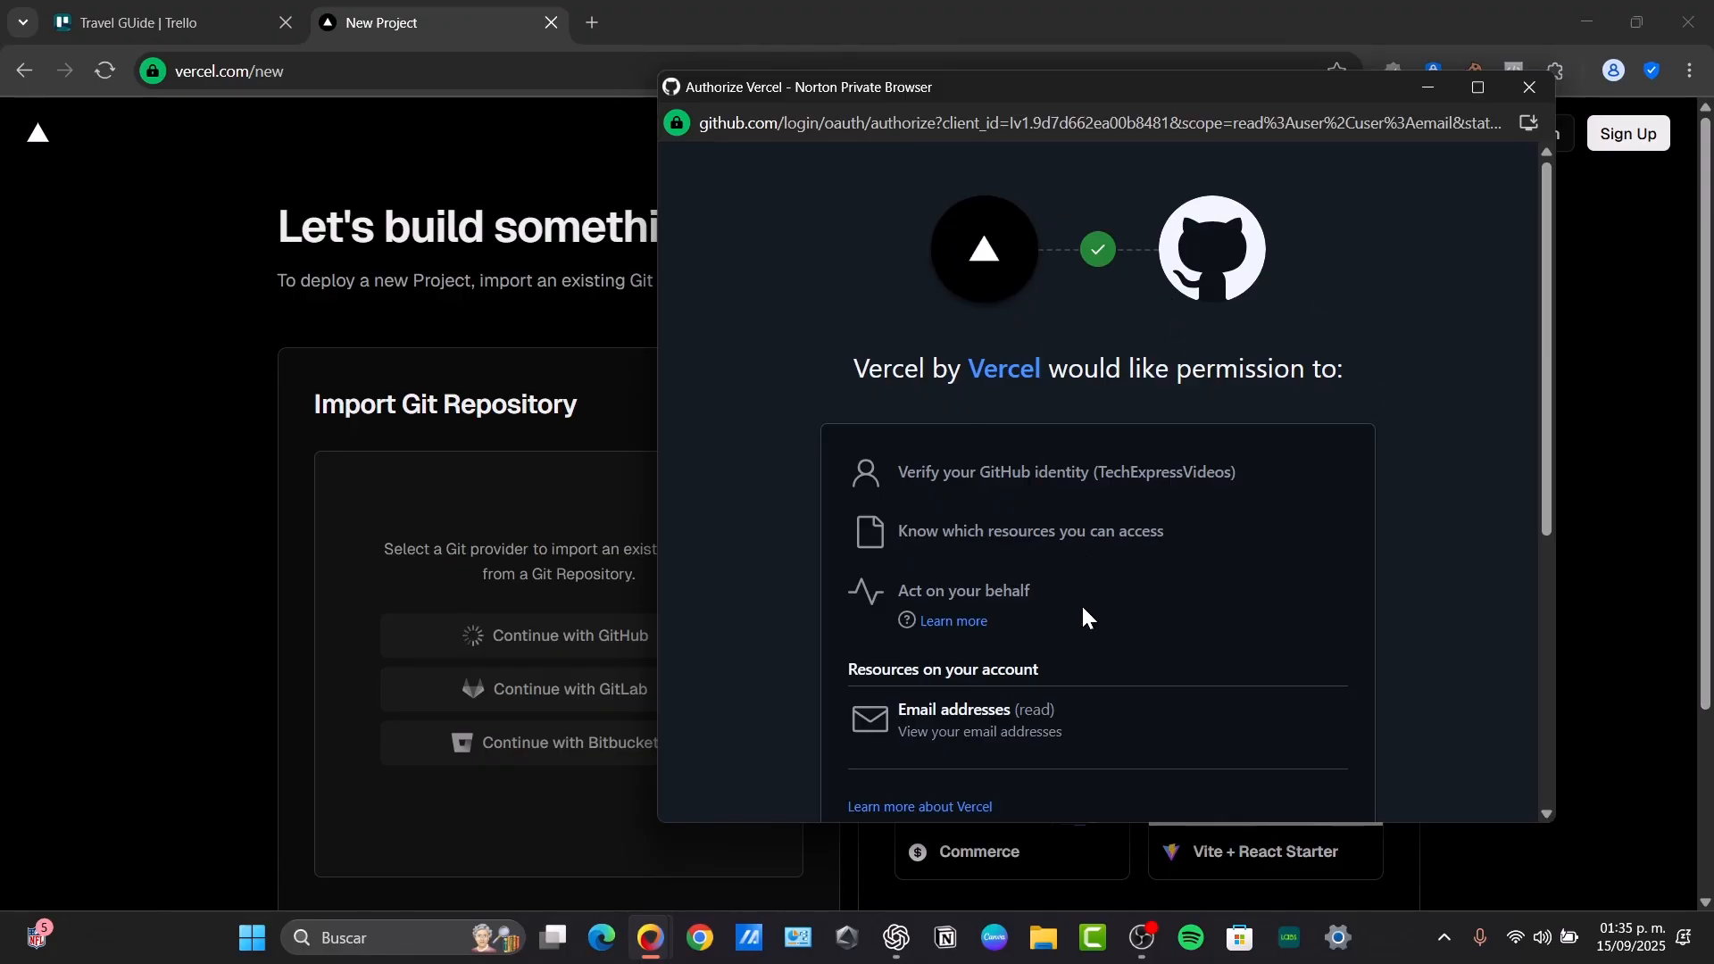
# Authorize Vercel to access the GitHub account and bring up its authentication window
pyautogui.scroll(-5, 1129, 575)
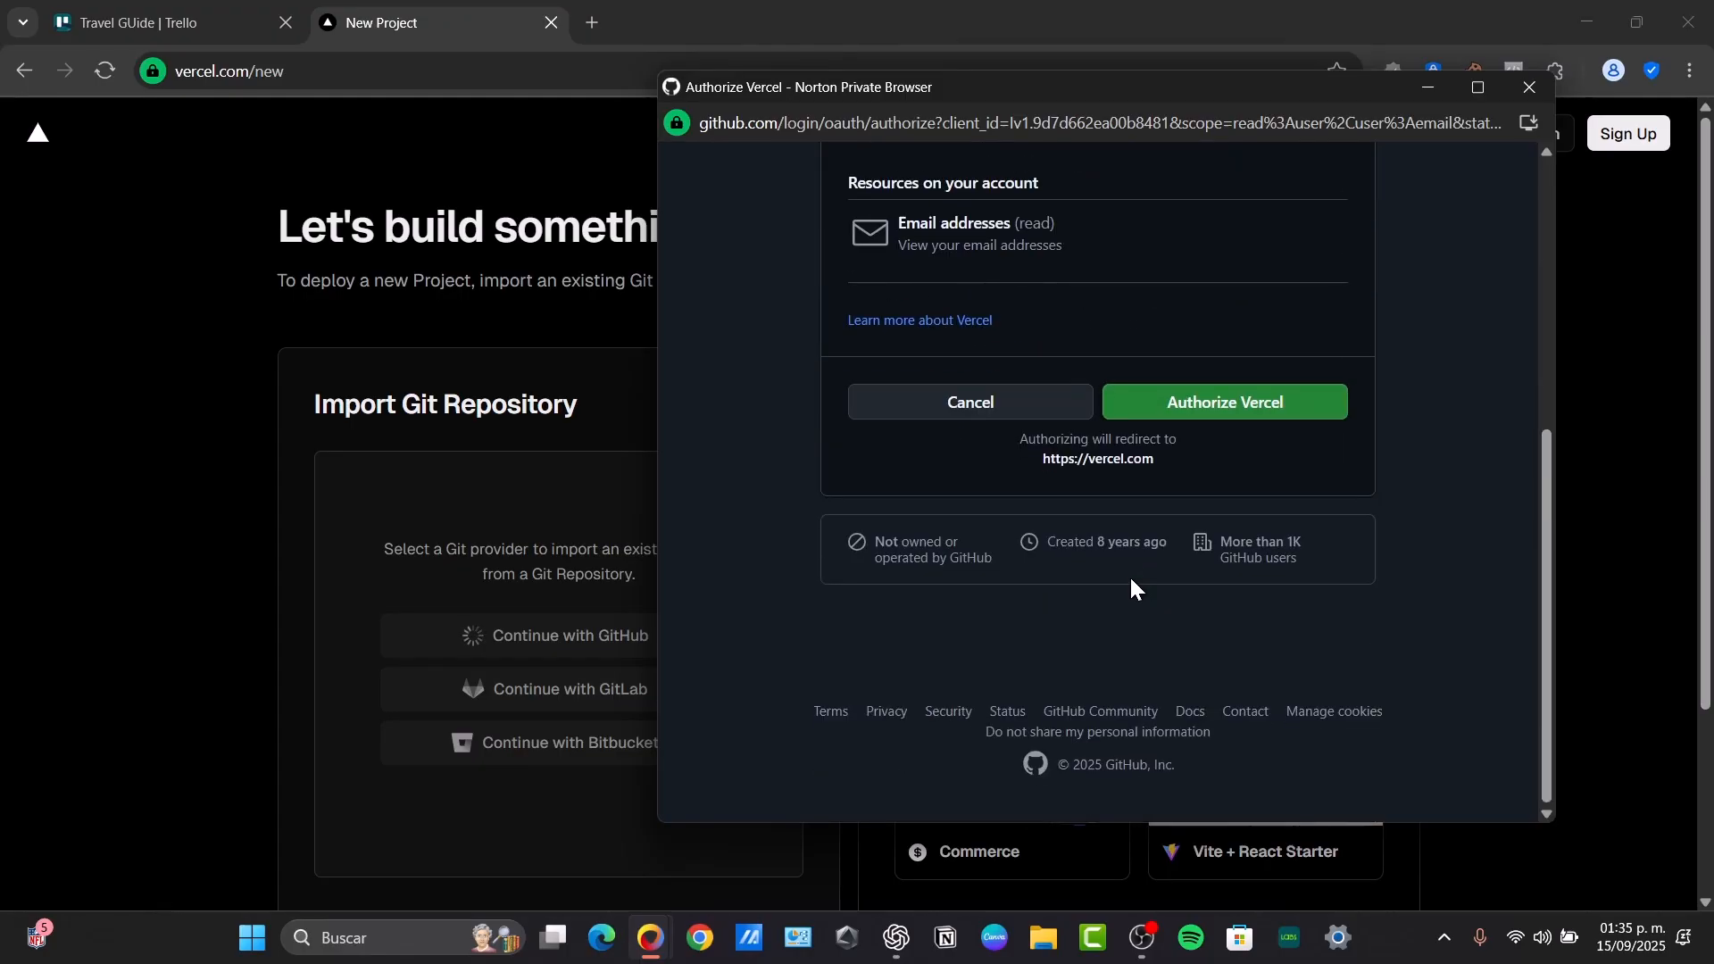
pyautogui.click(1272, 398)
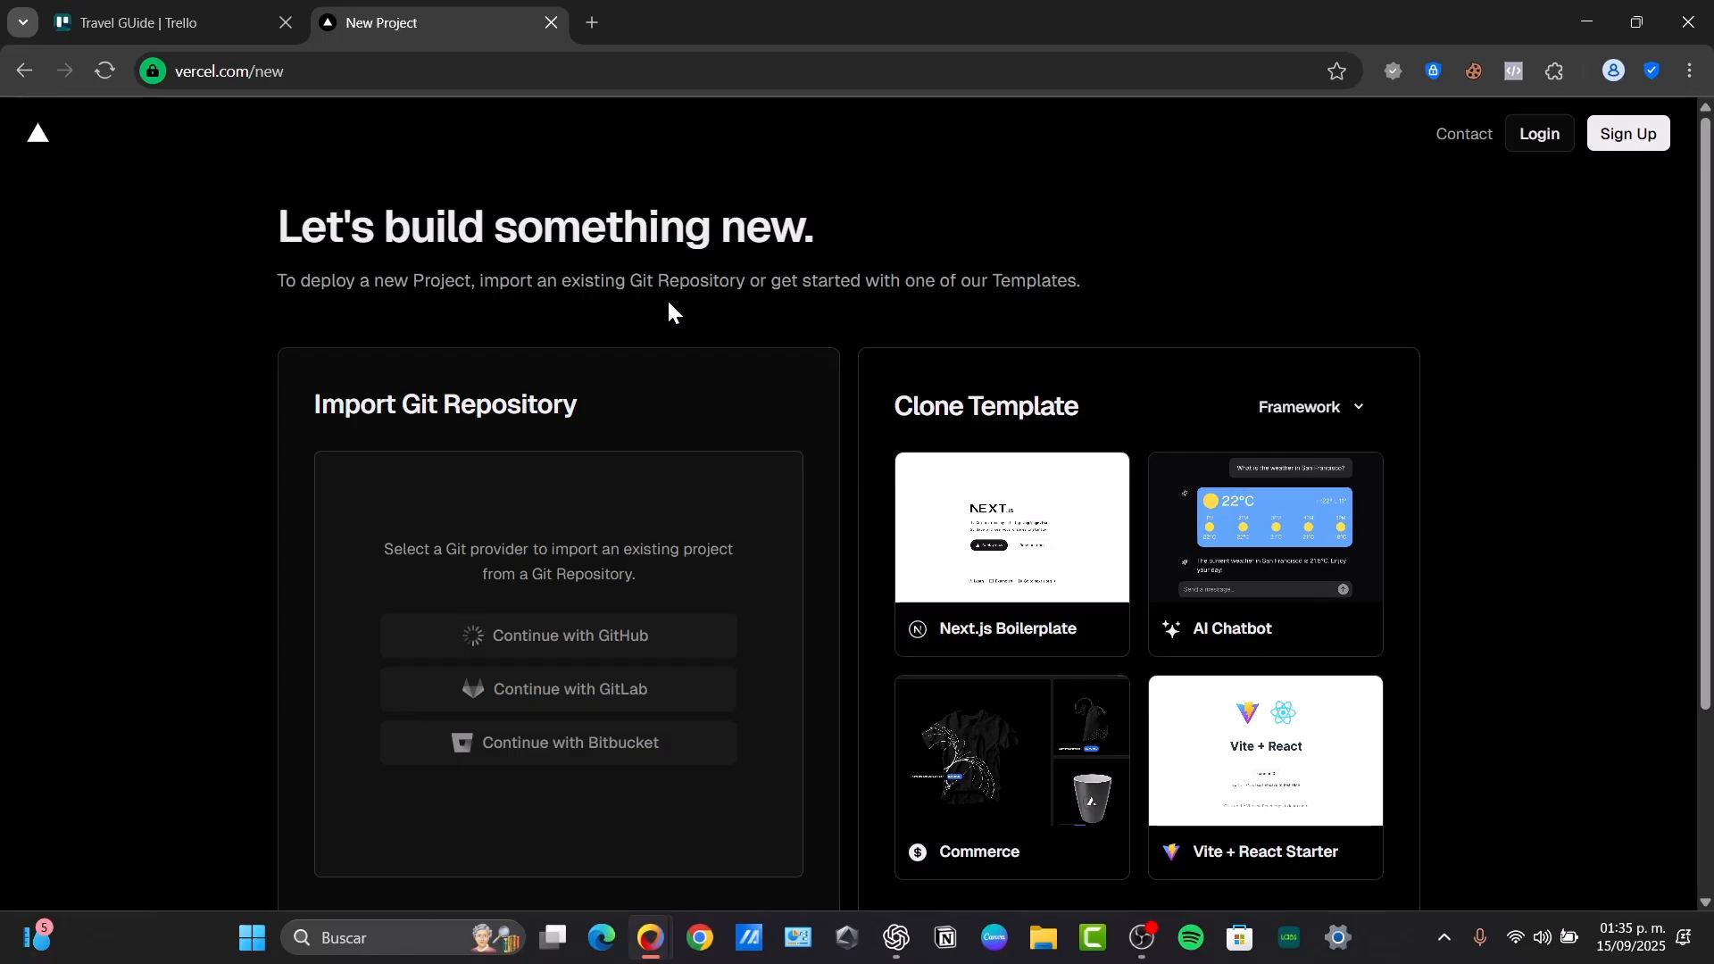
pyautogui.scroll(-1, 669, 308)
pyautogui.scroll(1, 669, 308)
pyautogui.moveTo(319, 409); pyautogui.dragTo(630, 432)
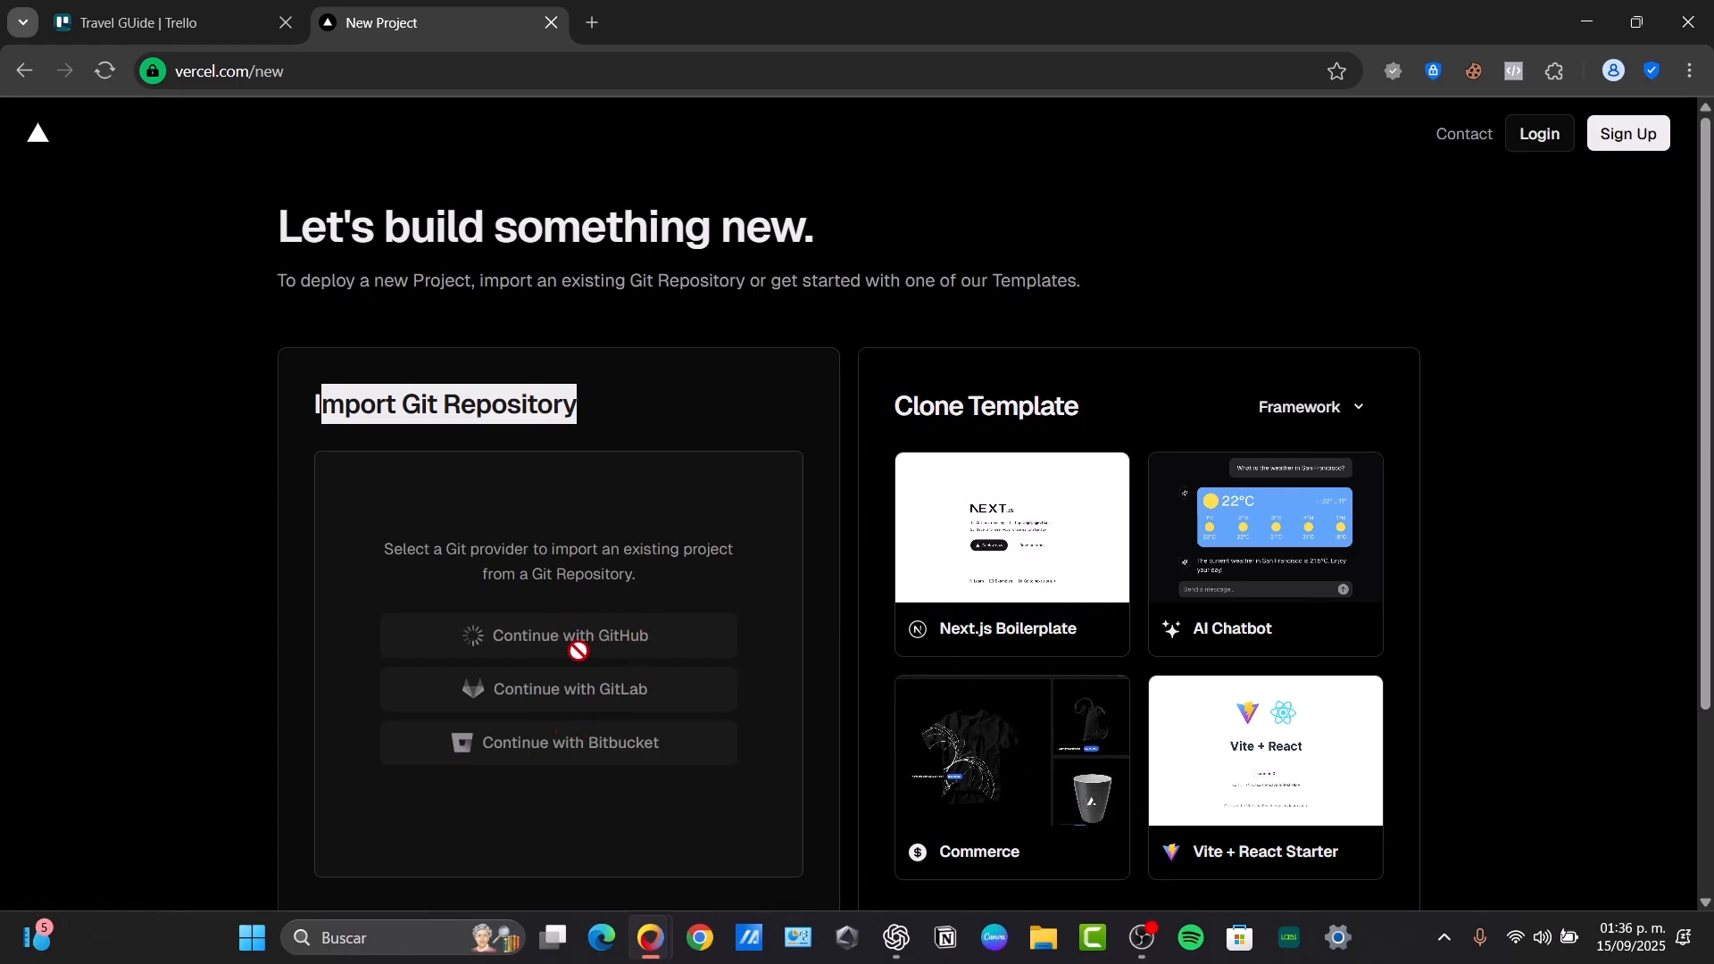
pyautogui.moveTo(650, 937)
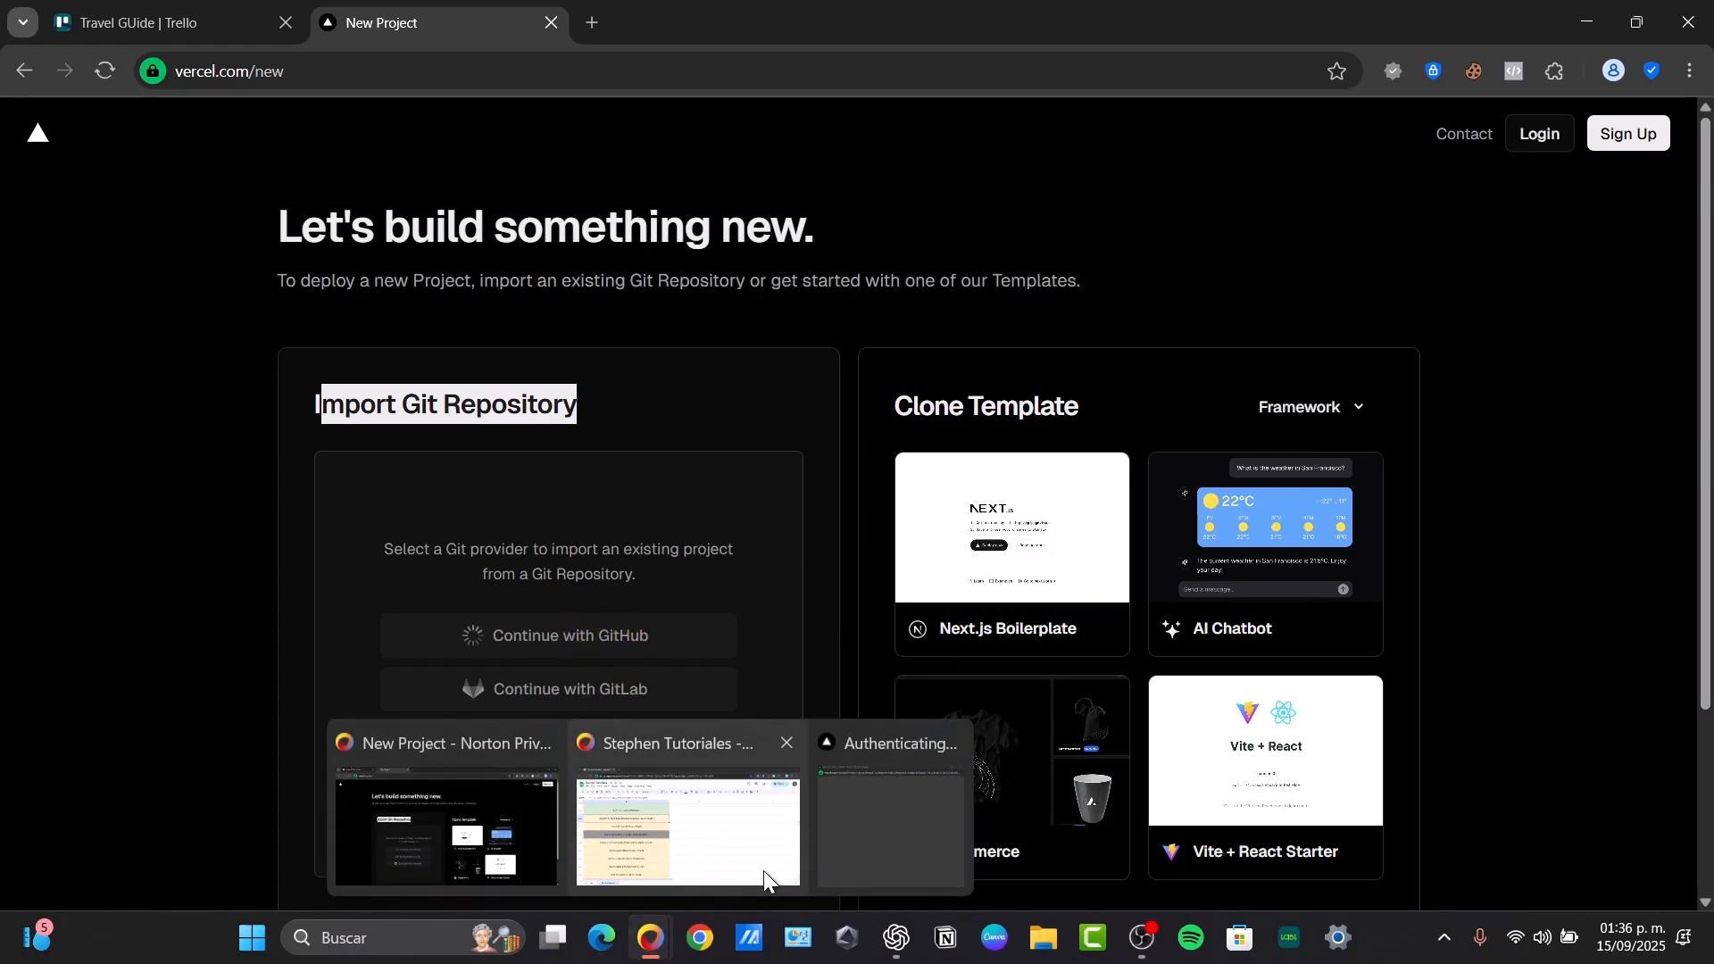
pyautogui.click(812, 864)
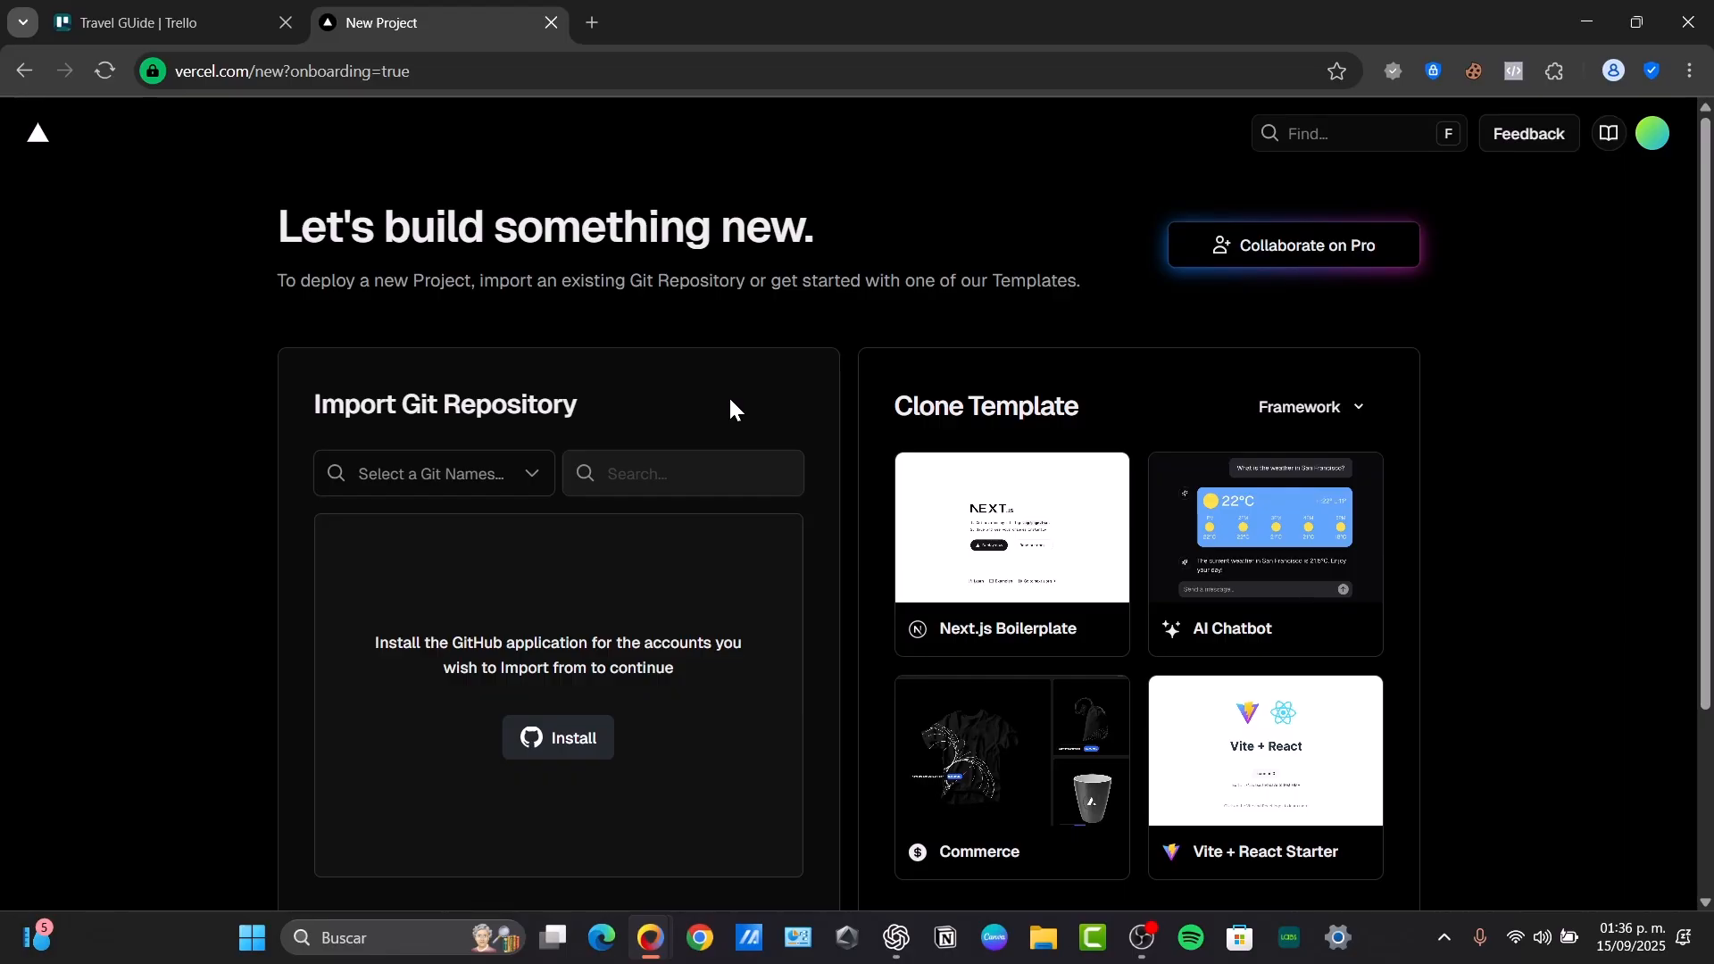
# Install the Vercel GitHub application on the personal account for all repositories, reviewing the requested permissions
pyautogui.scroll(-3, 658, 474)
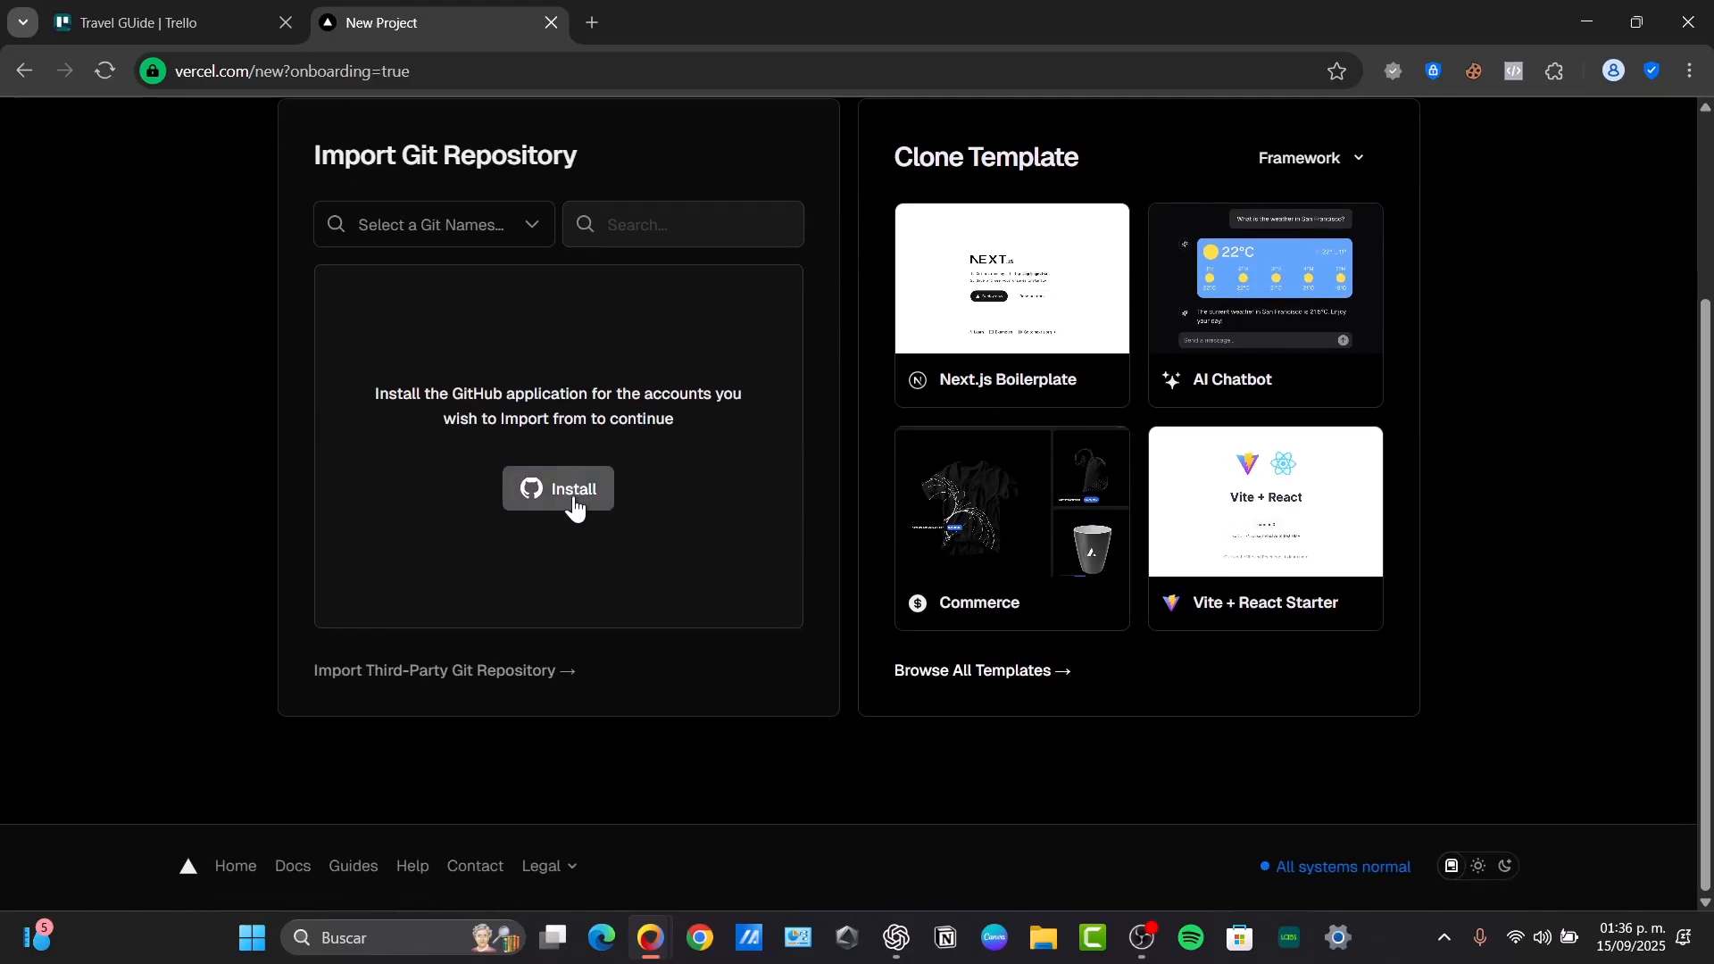
pyautogui.click(574, 497)
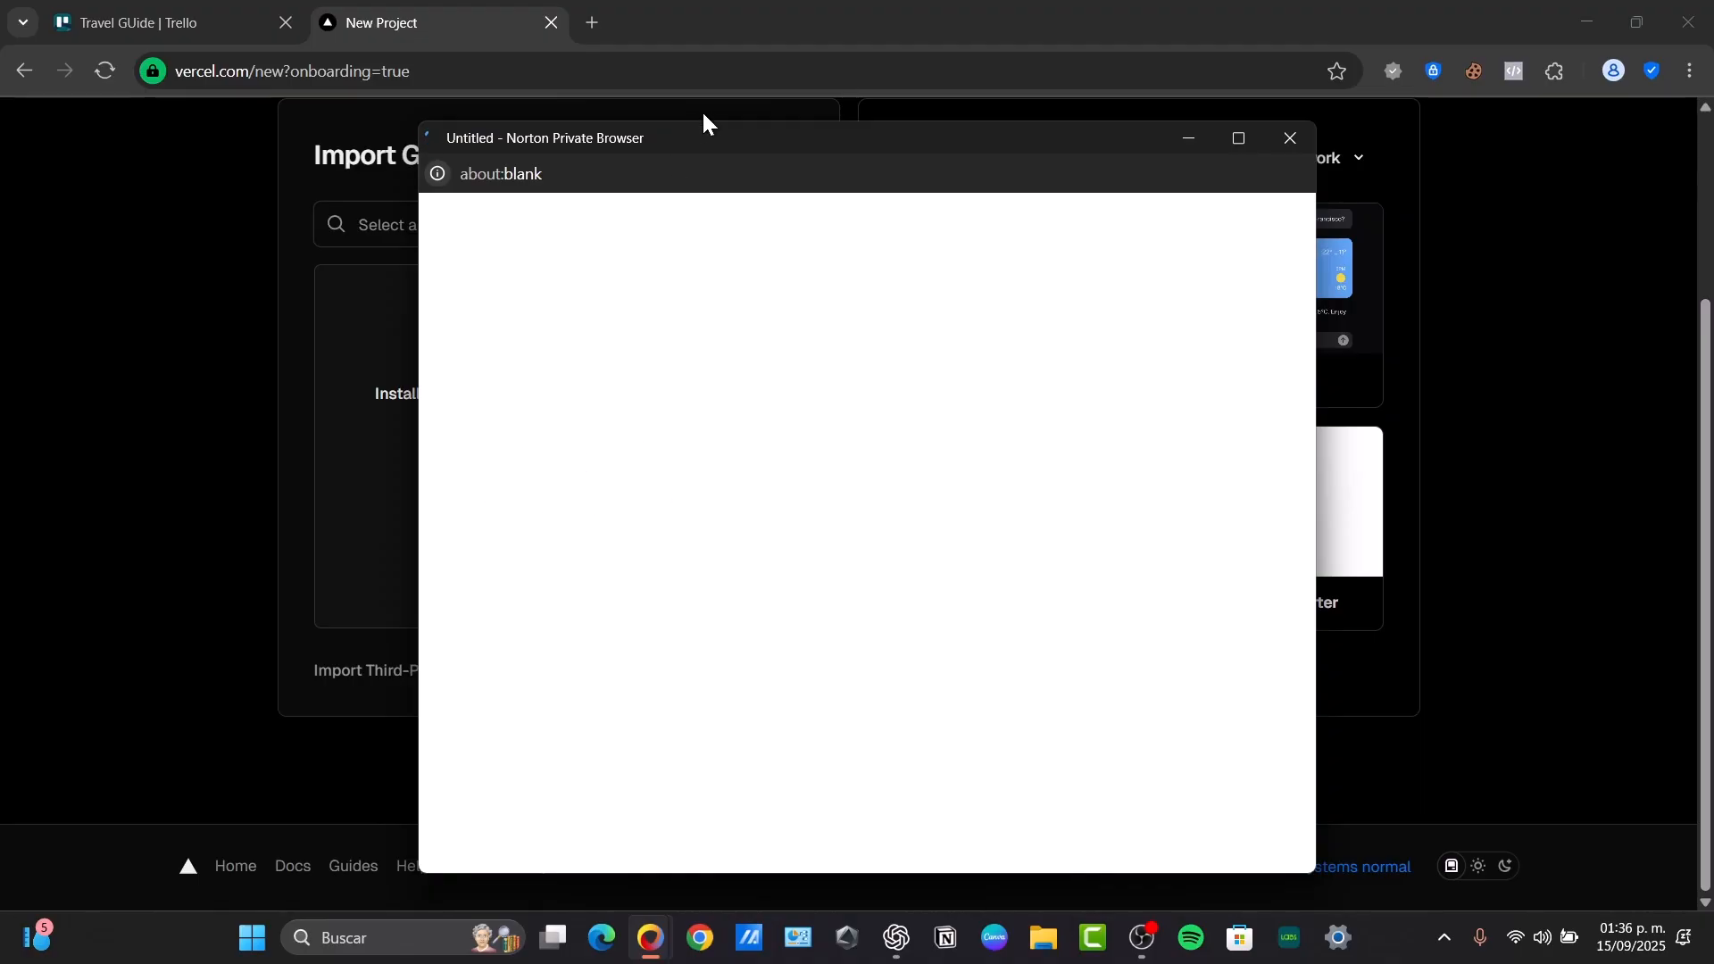
pyautogui.moveTo(725, 143); pyautogui.dragTo(1075, 87)
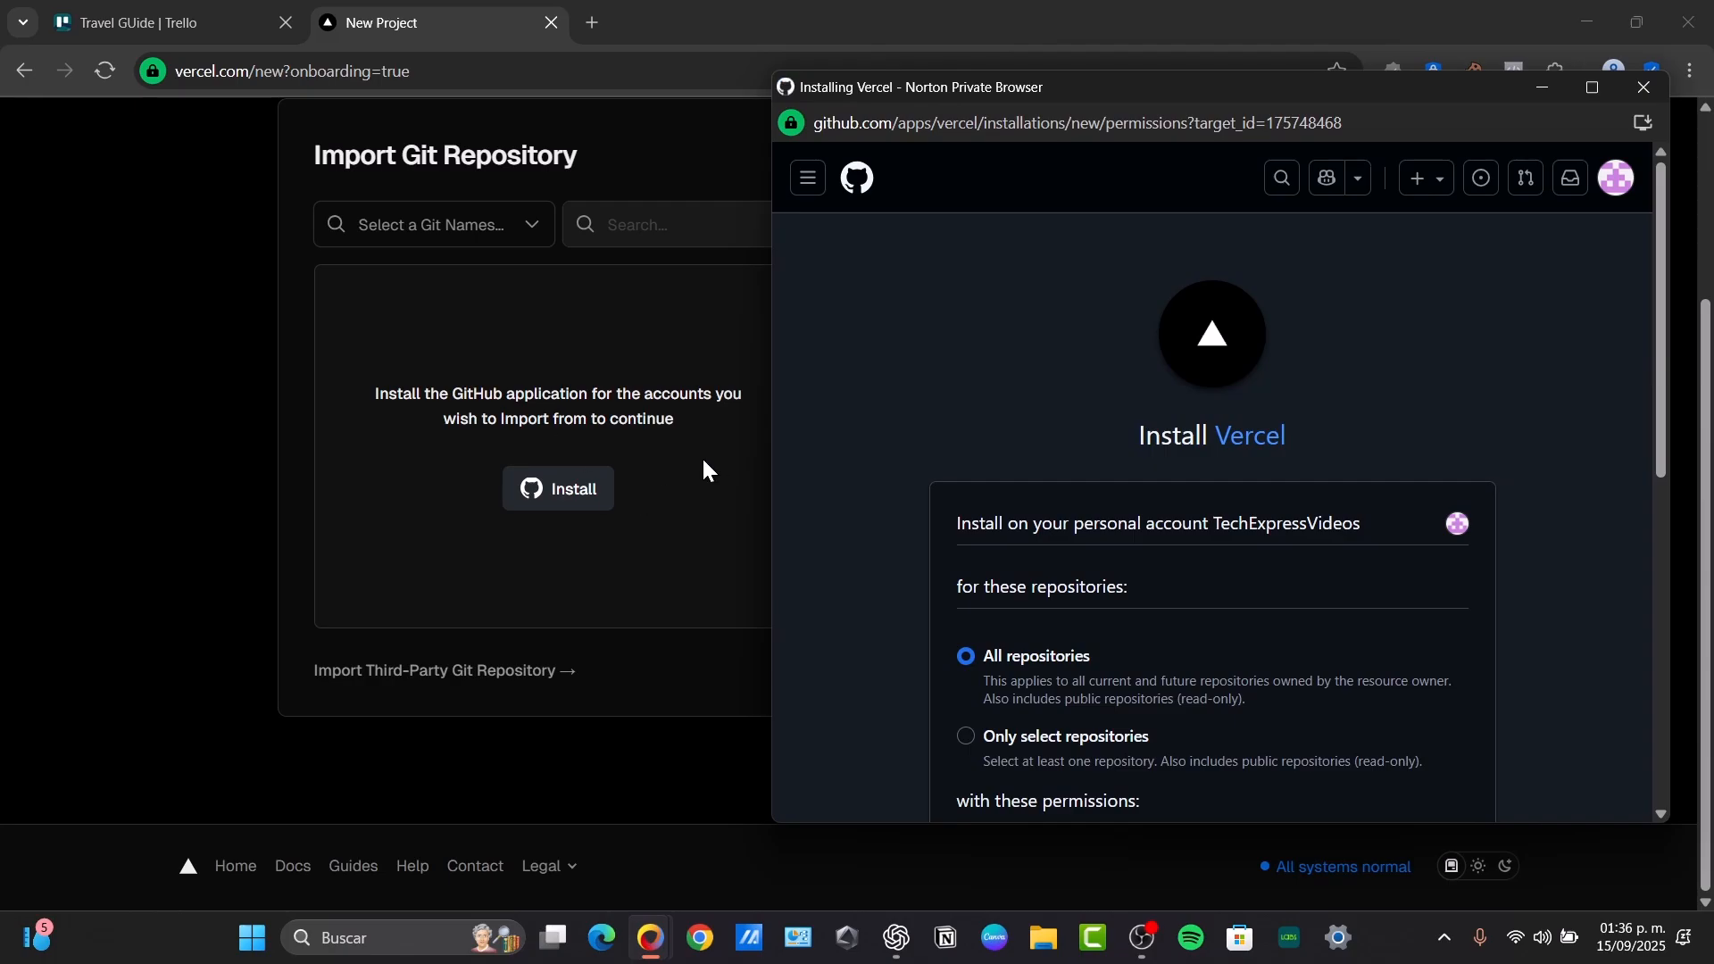
pyautogui.scroll(-3, 1343, 497)
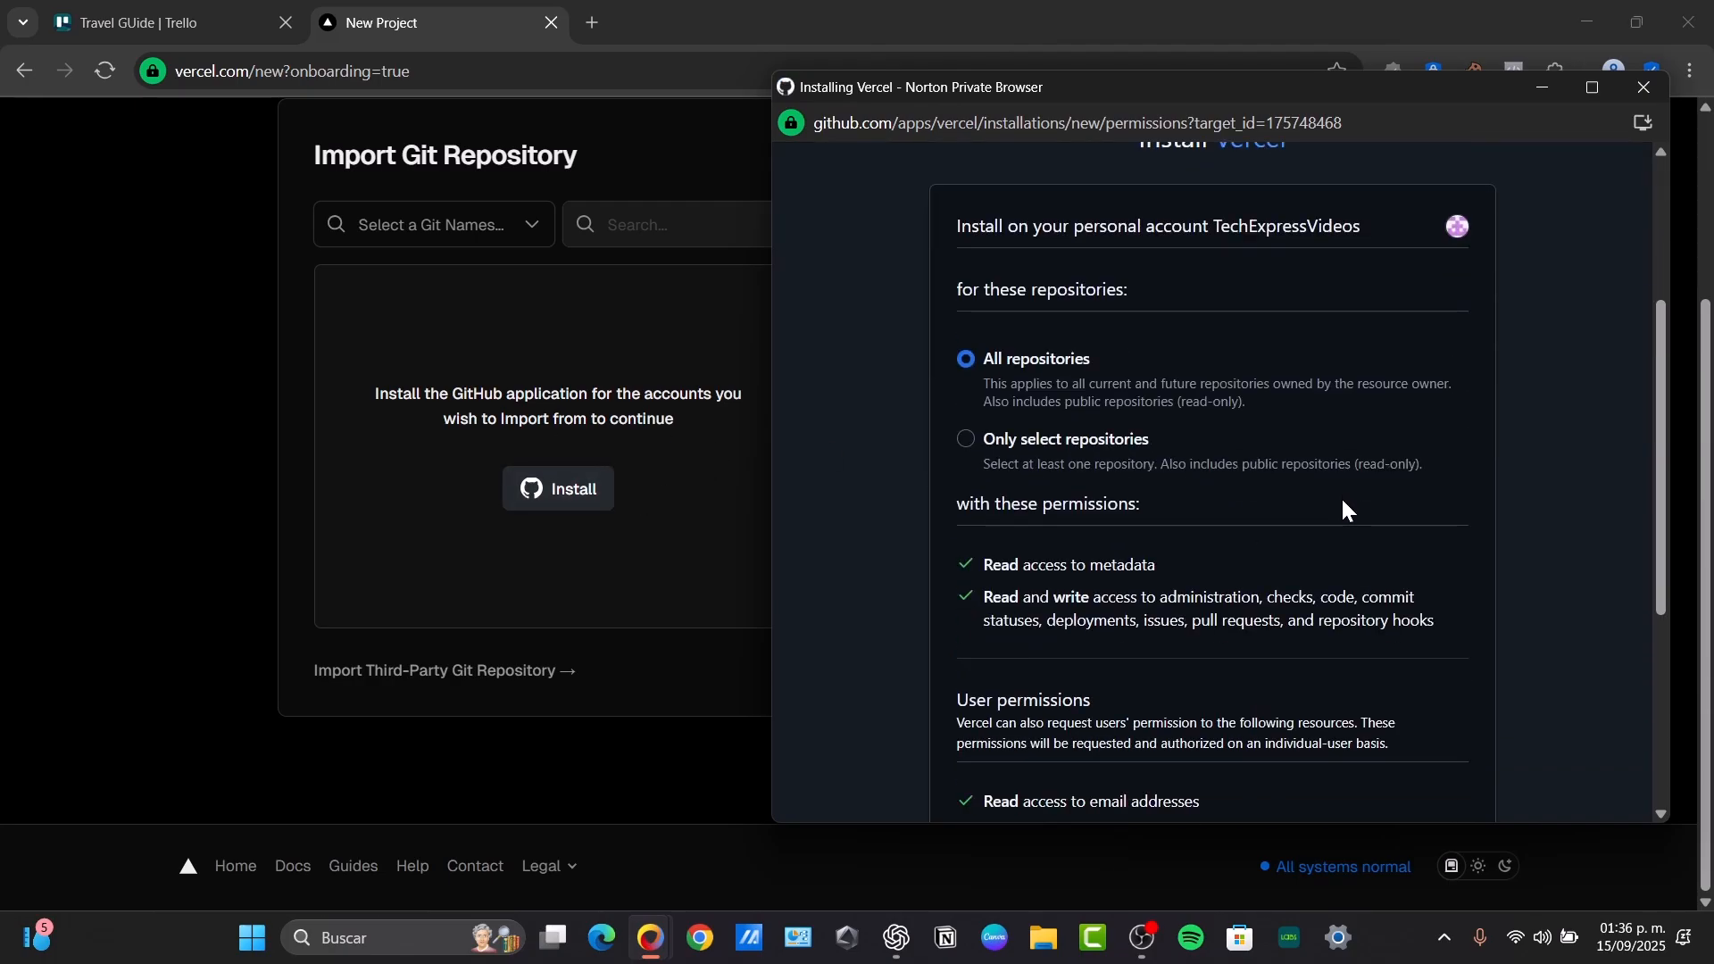
pyautogui.scroll(3, 1339, 502)
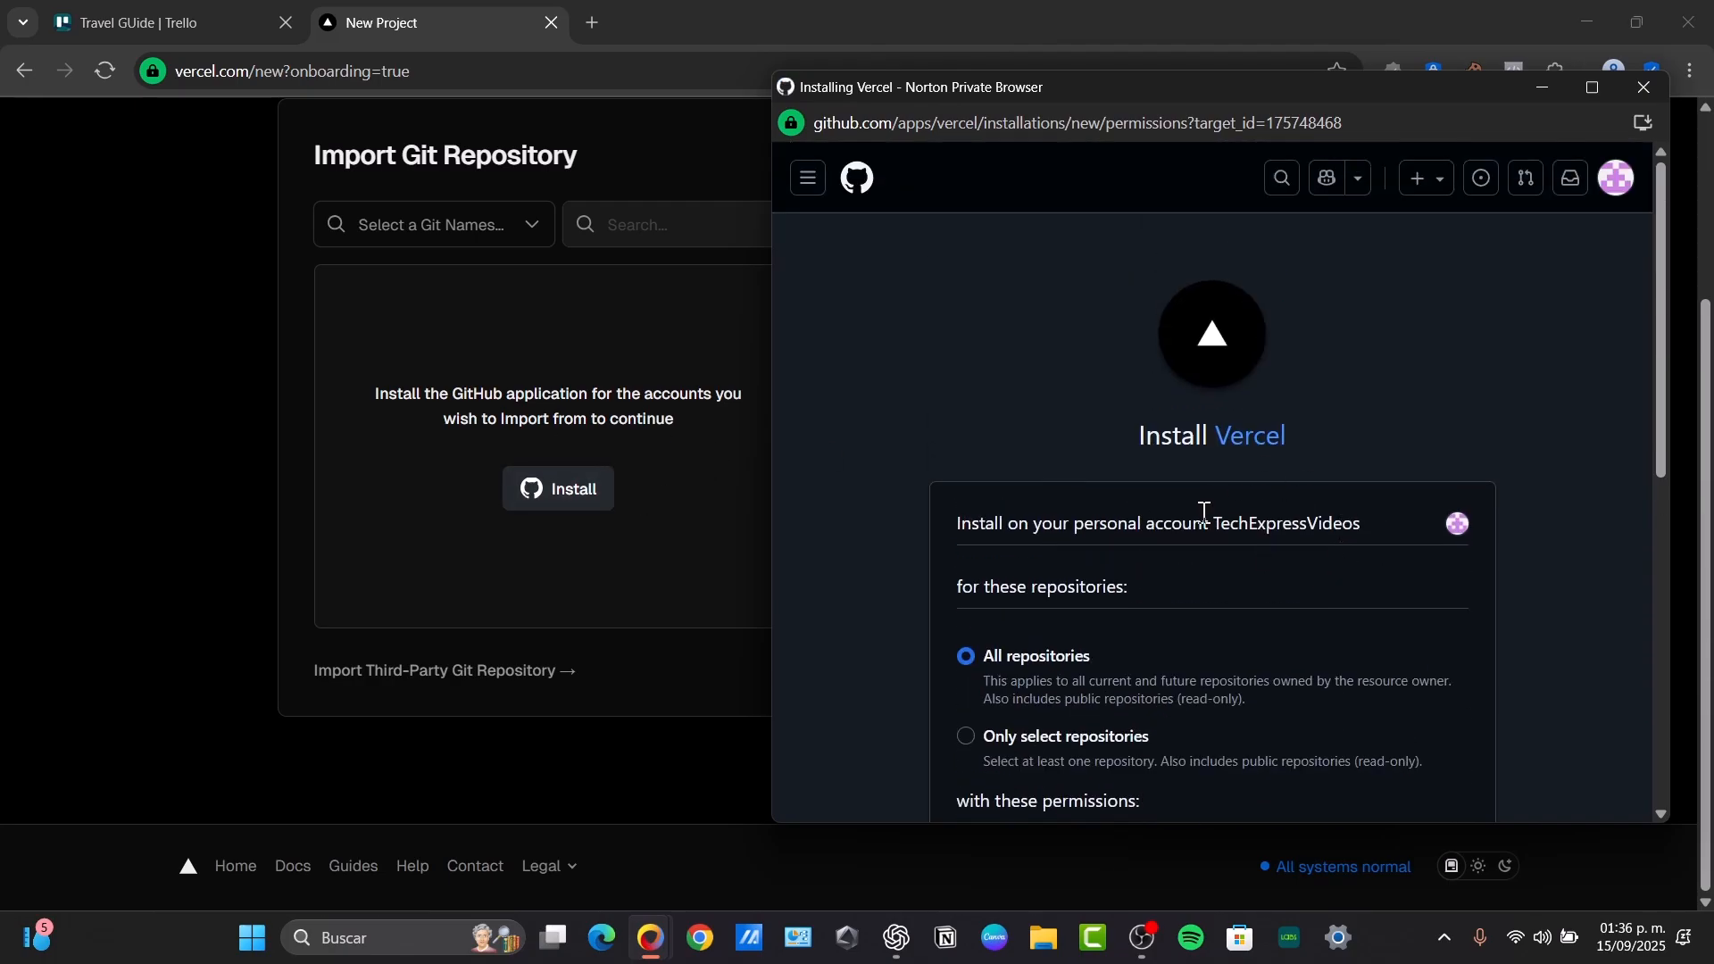
pyautogui.moveTo(1076, 518); pyautogui.dragTo(1362, 520)
pyautogui.scroll(-3, 1405, 536)
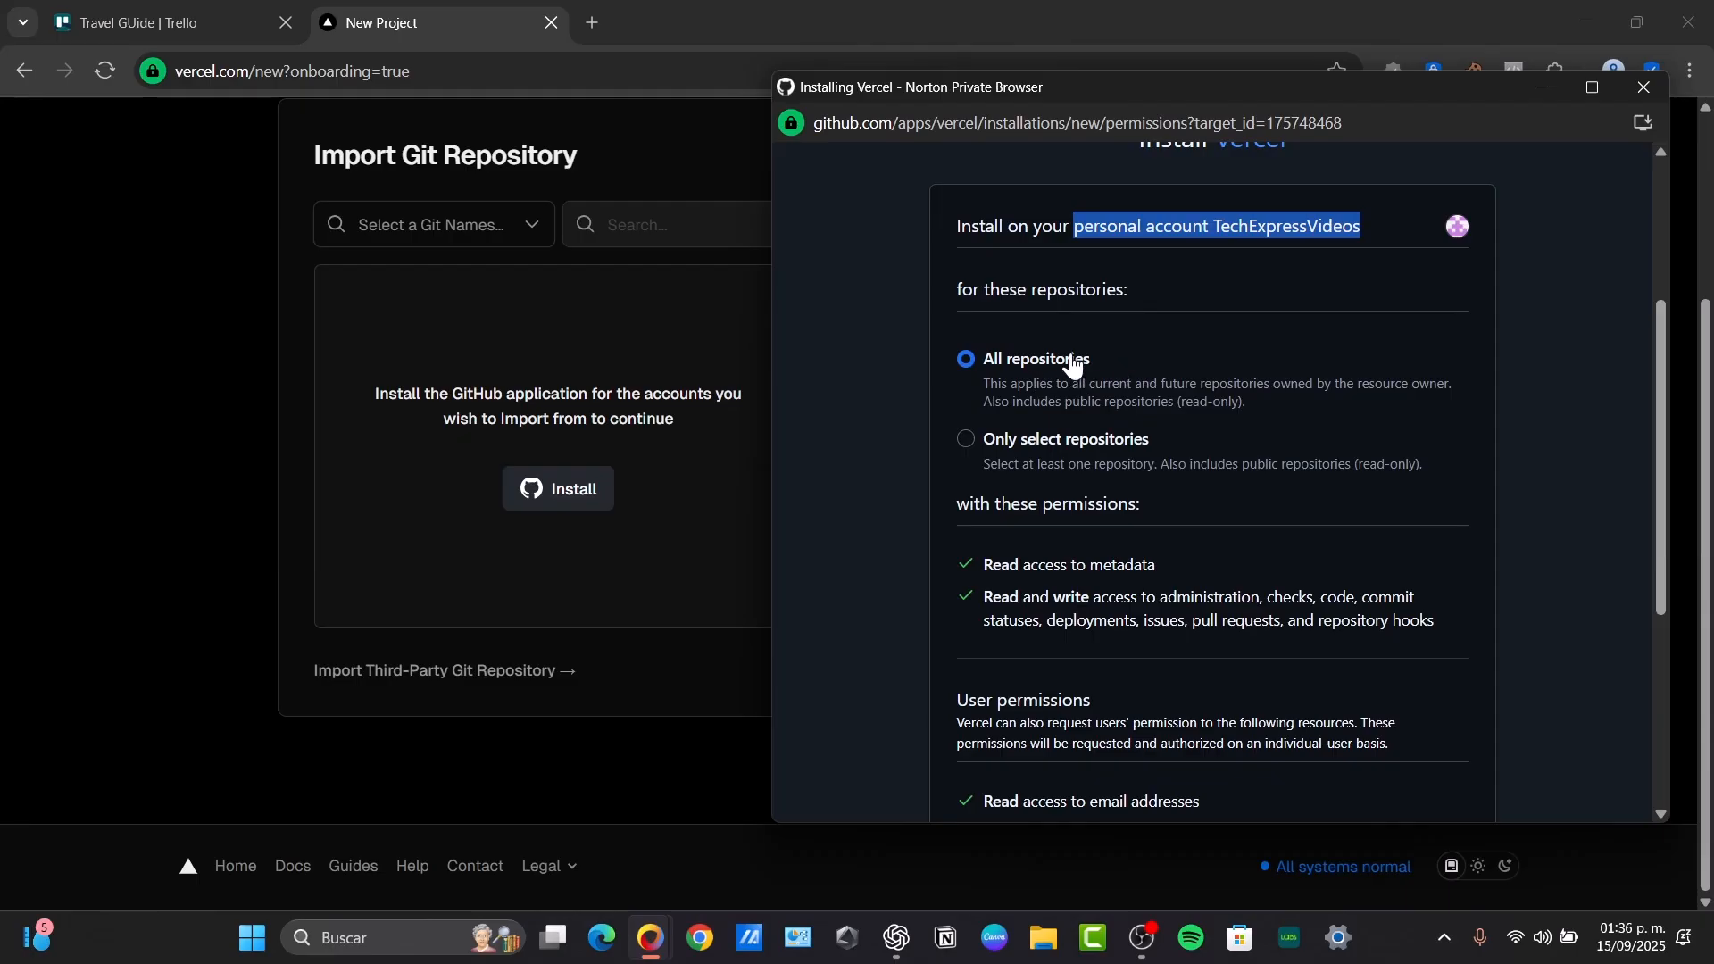
pyautogui.moveTo(1023, 564); pyautogui.dragTo(1301, 551)
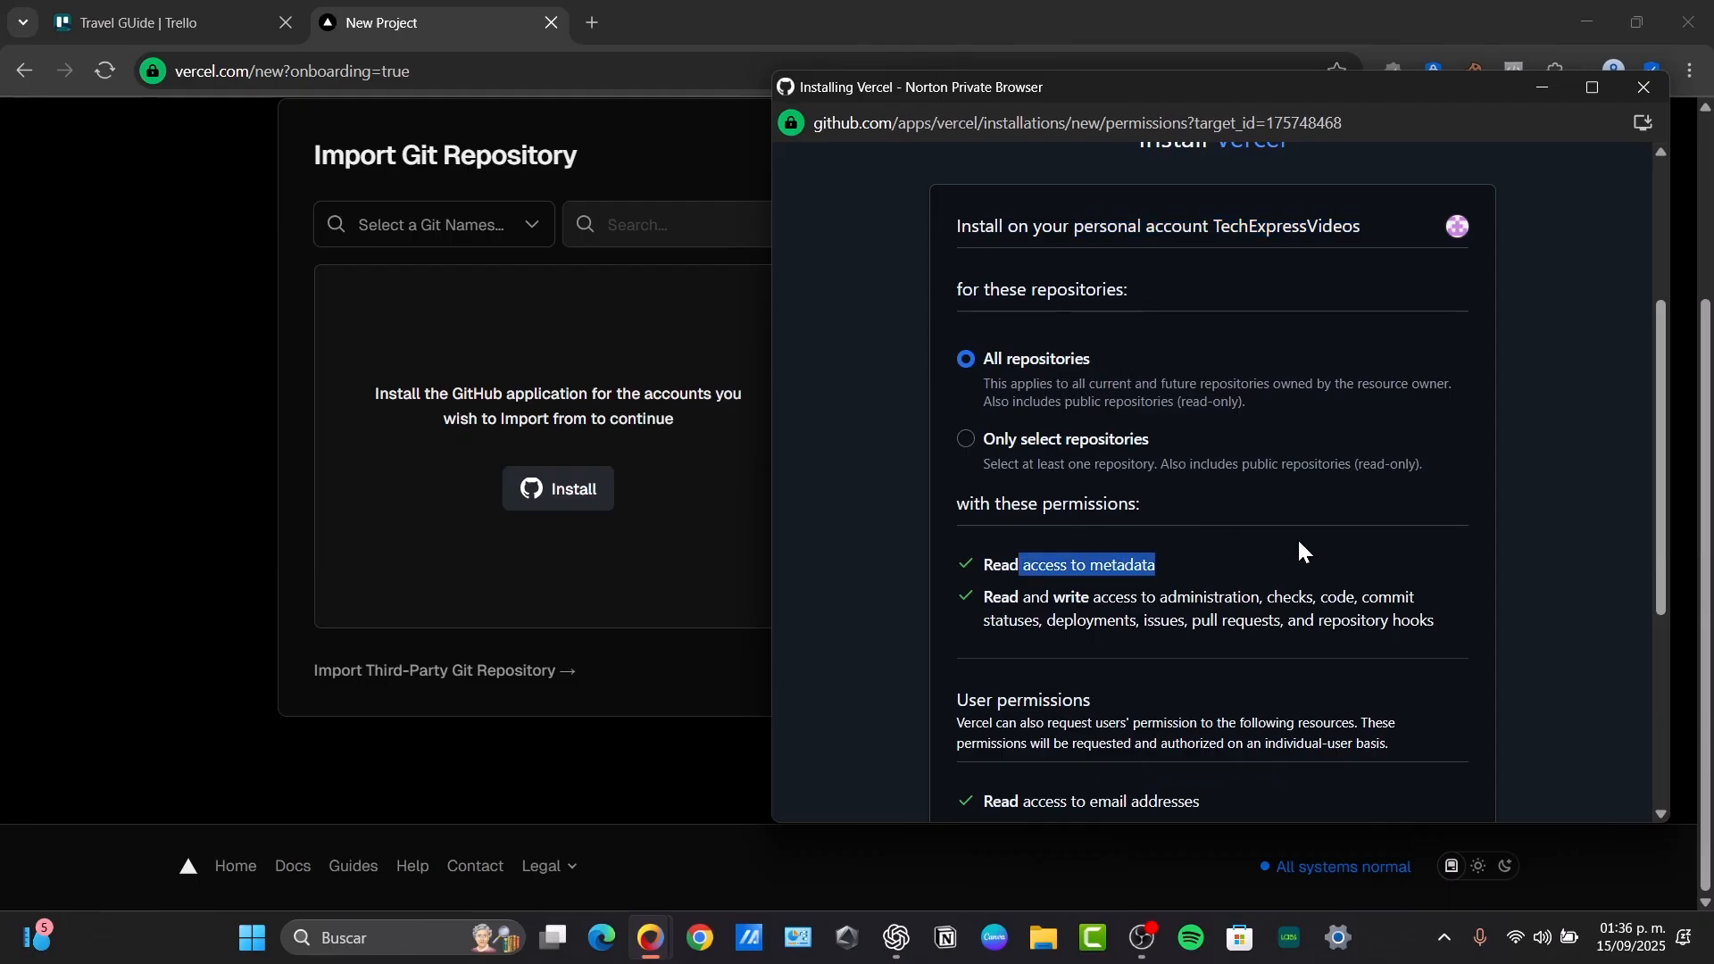
pyautogui.scroll(-3, 1304, 549)
pyautogui.moveTo(1001, 299); pyautogui.dragTo(1266, 299)
pyautogui.click(1005, 587)
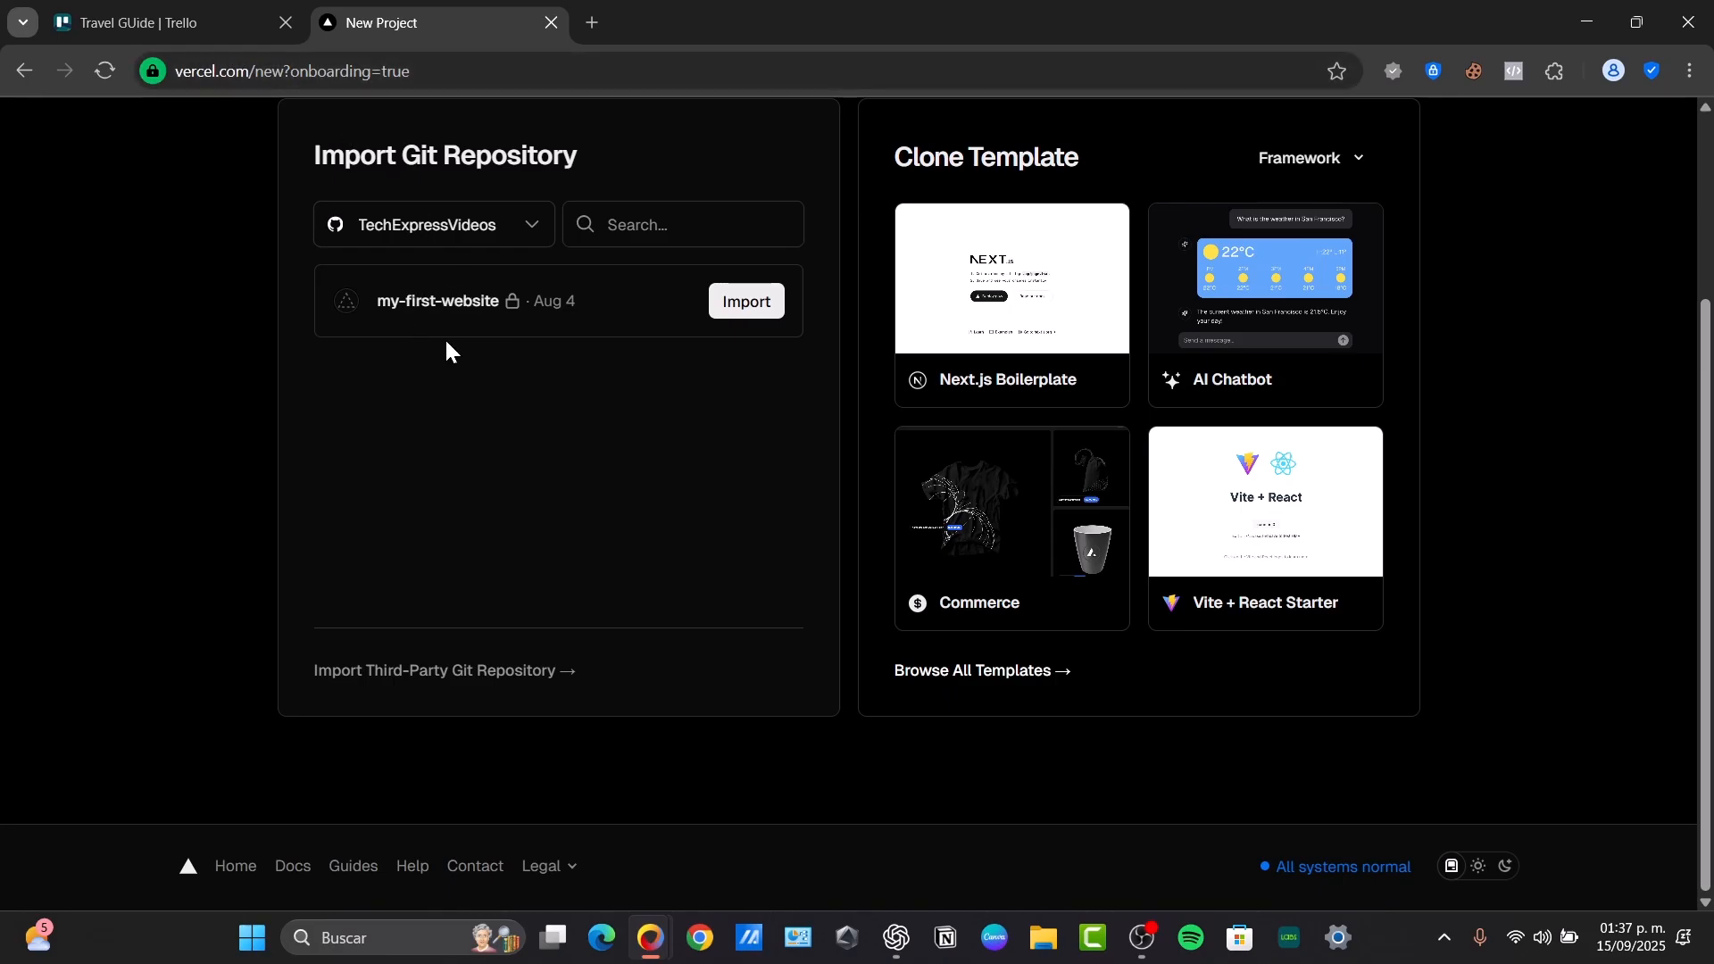
# Import the my-first-website repository and set the new project's name to "GitHub Website"
pyautogui.moveTo(364, 301); pyautogui.dragTo(514, 303)
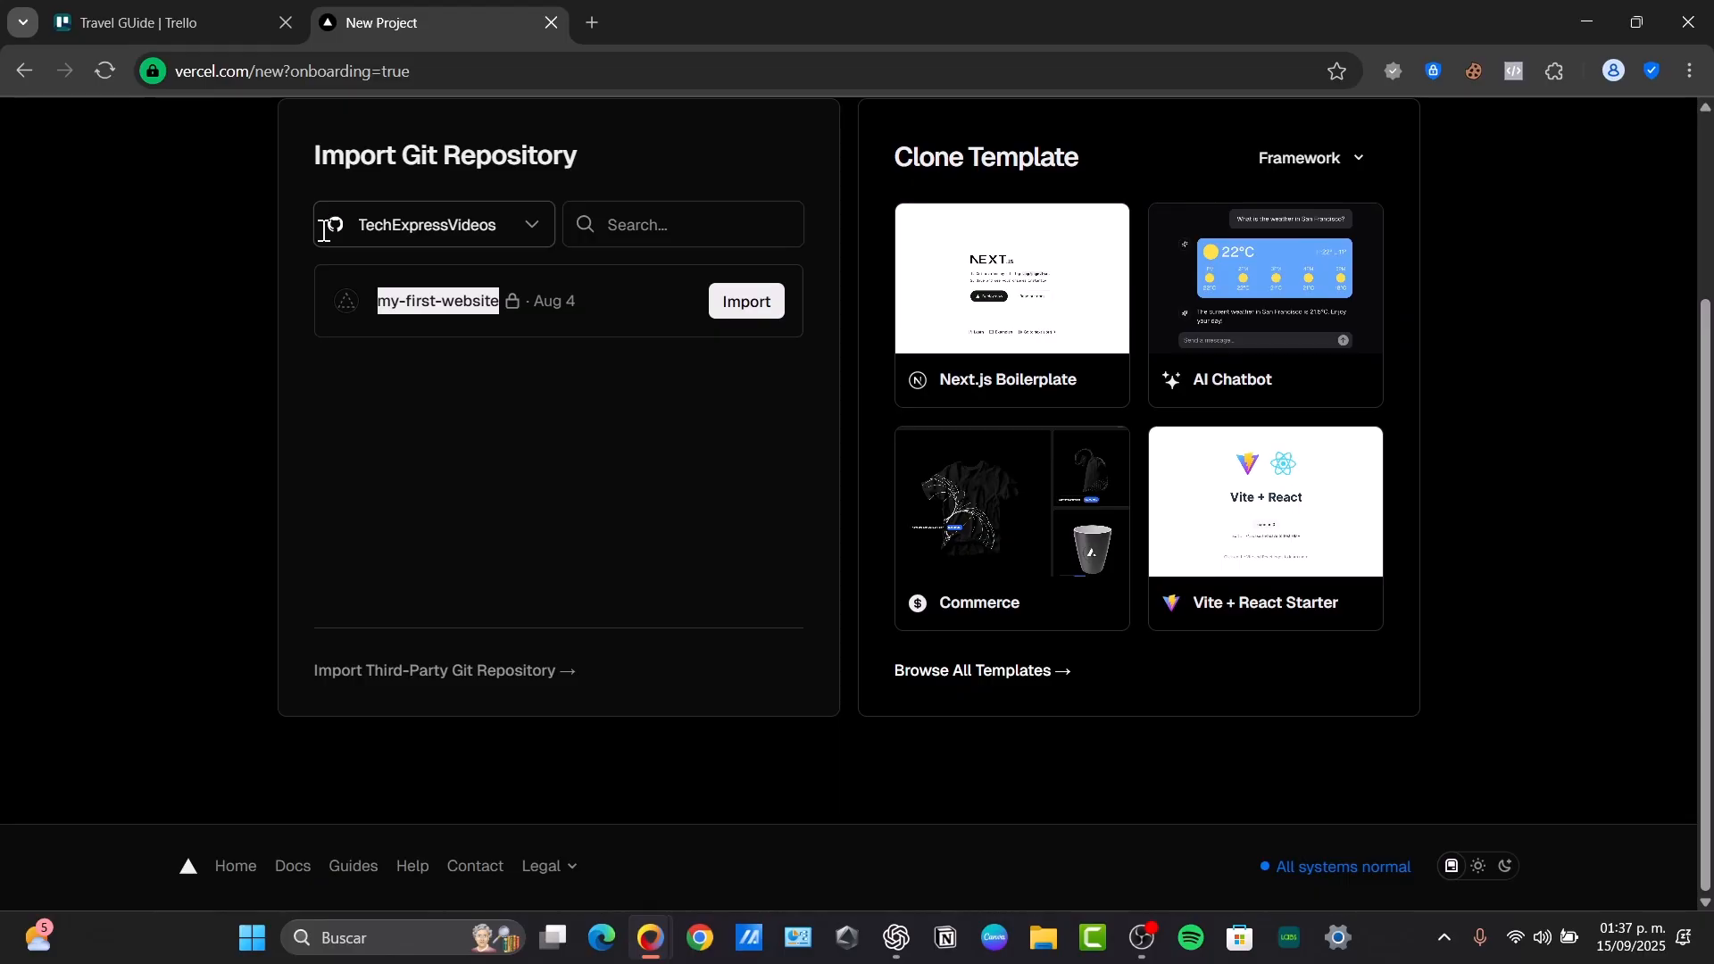
pyautogui.click(746, 313)
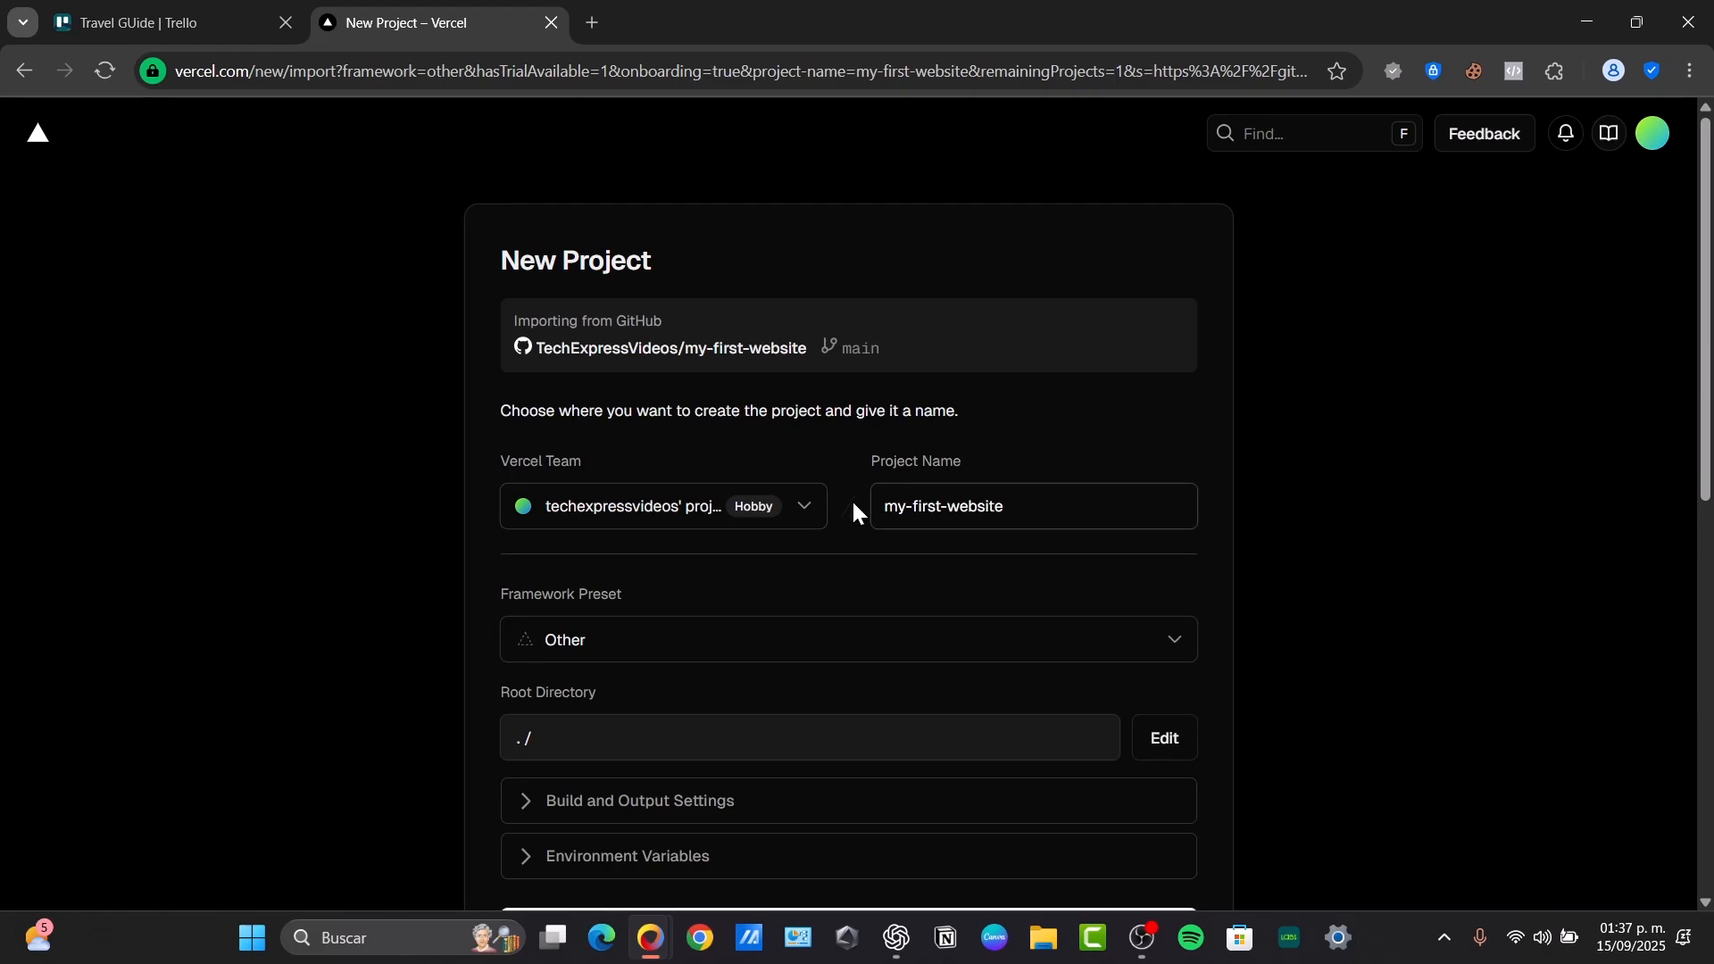
pyautogui.click(807, 507)
pyautogui.click(807, 509)
pyautogui.moveTo(1005, 508); pyautogui.dragTo(859, 491)
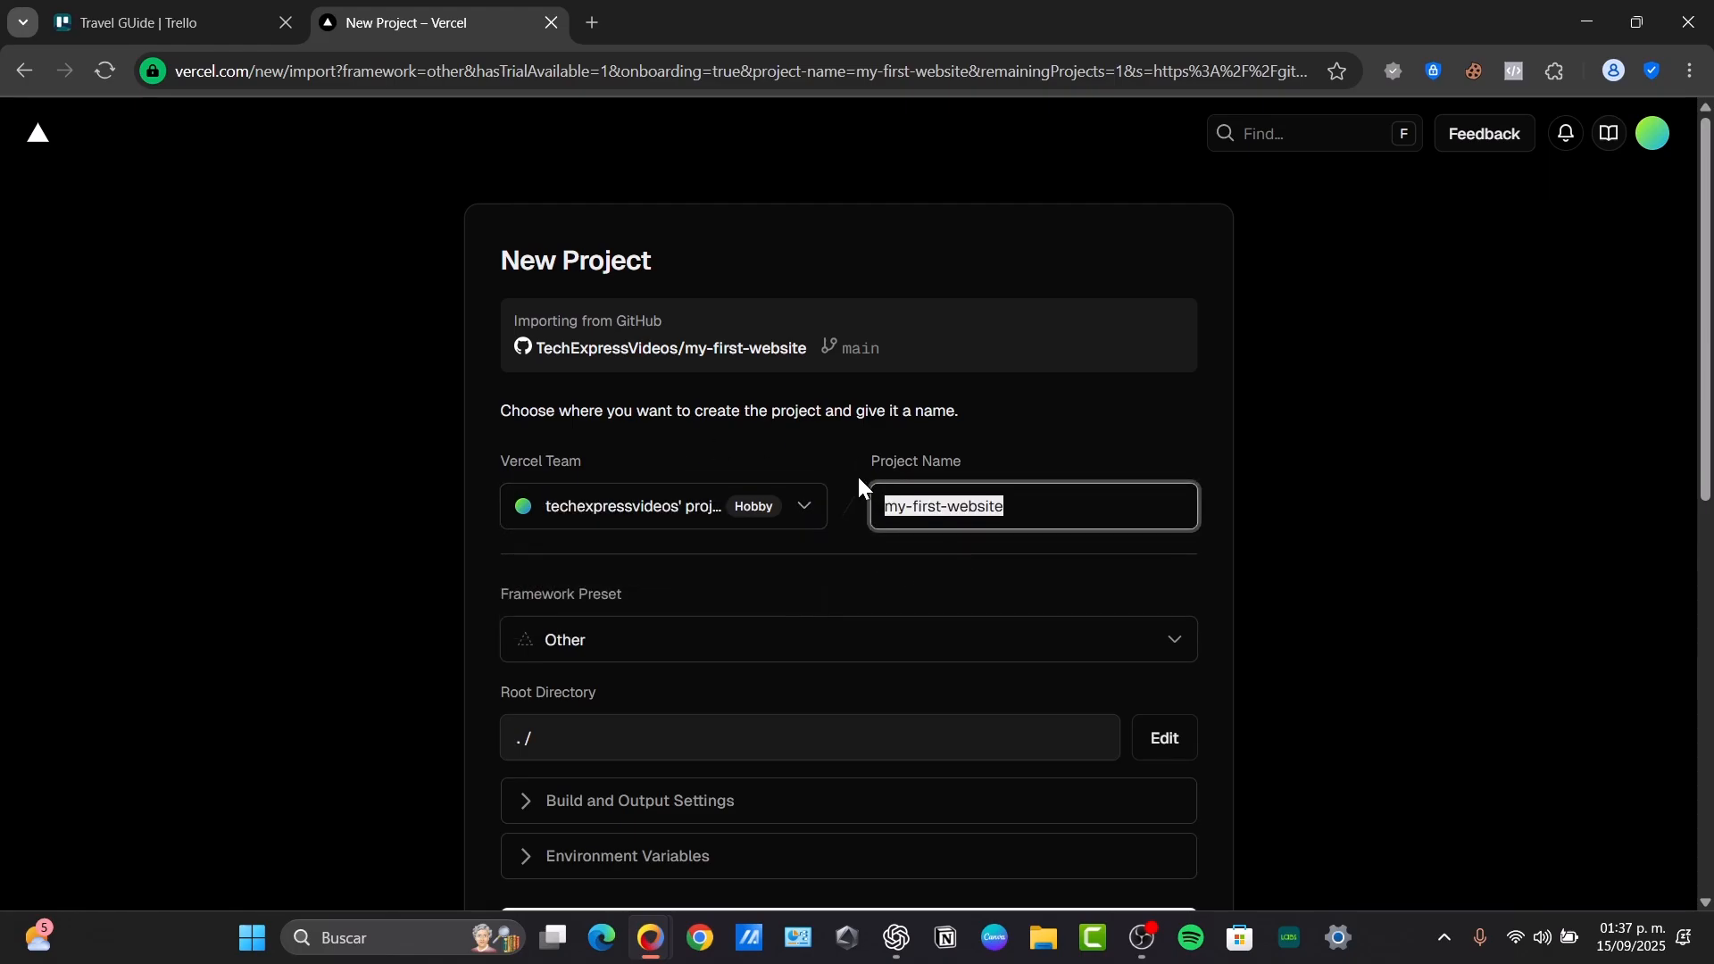
pyautogui.write('GitH')
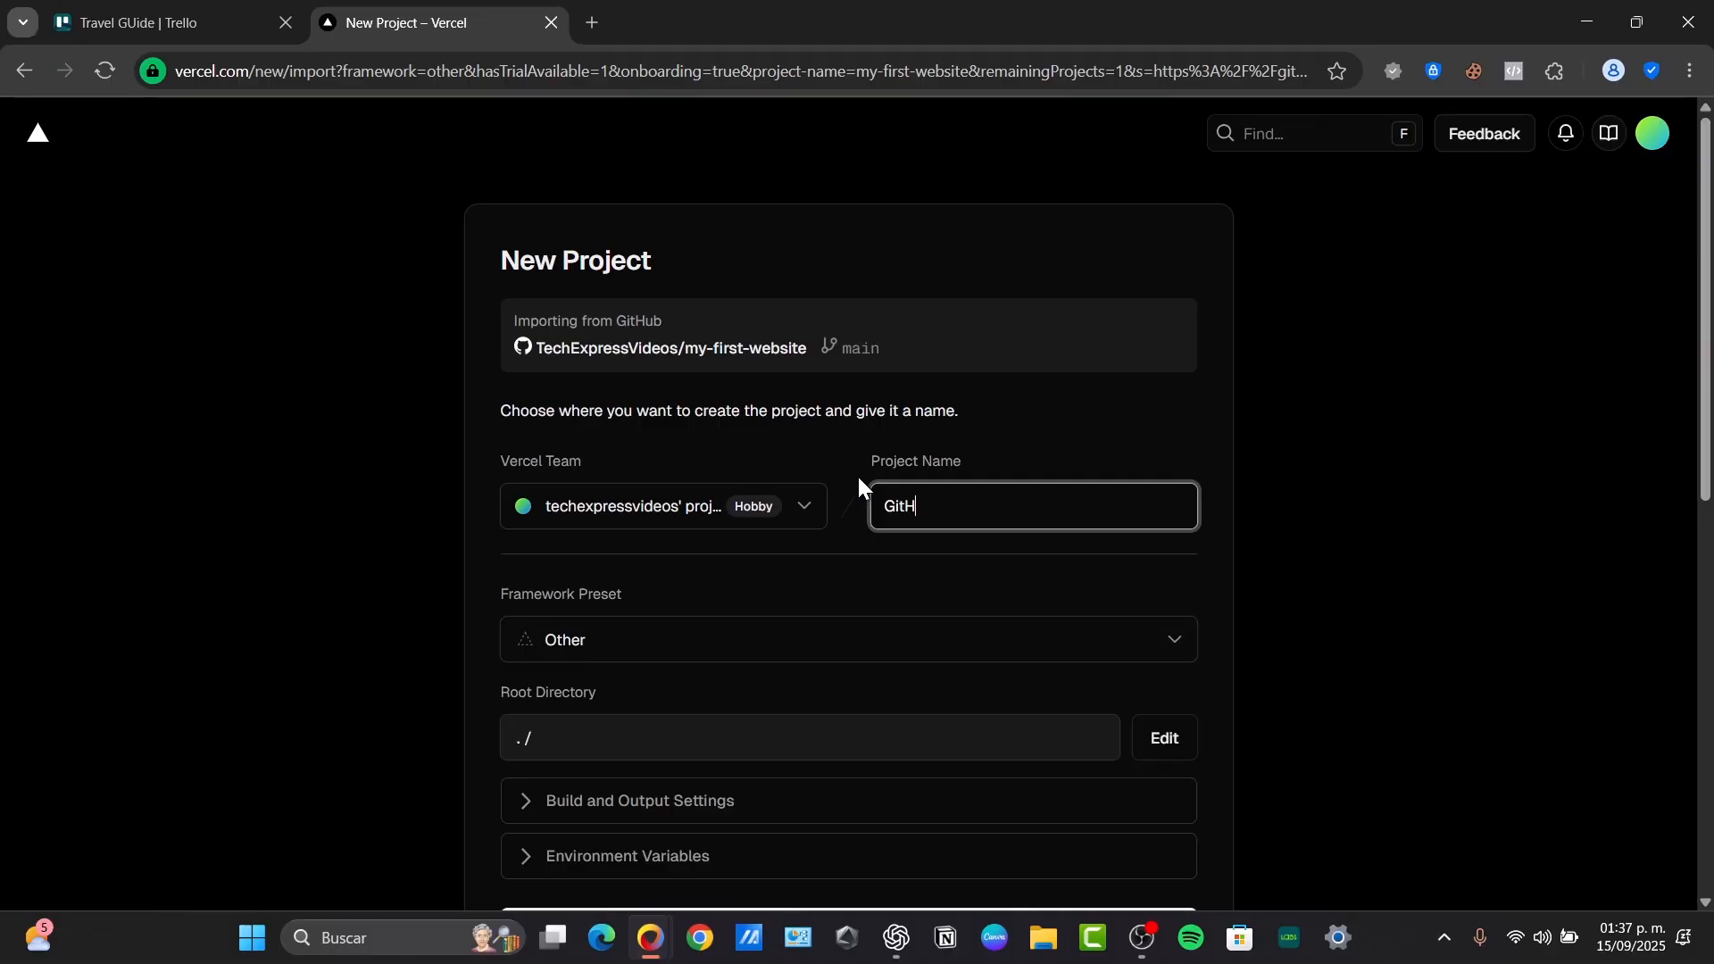
pyautogui.write('ub Website')
# Look at the available framework presets and expand the Build and Output Settings
pyautogui.scroll(-3, 830, 477)
pyautogui.click(732, 356)
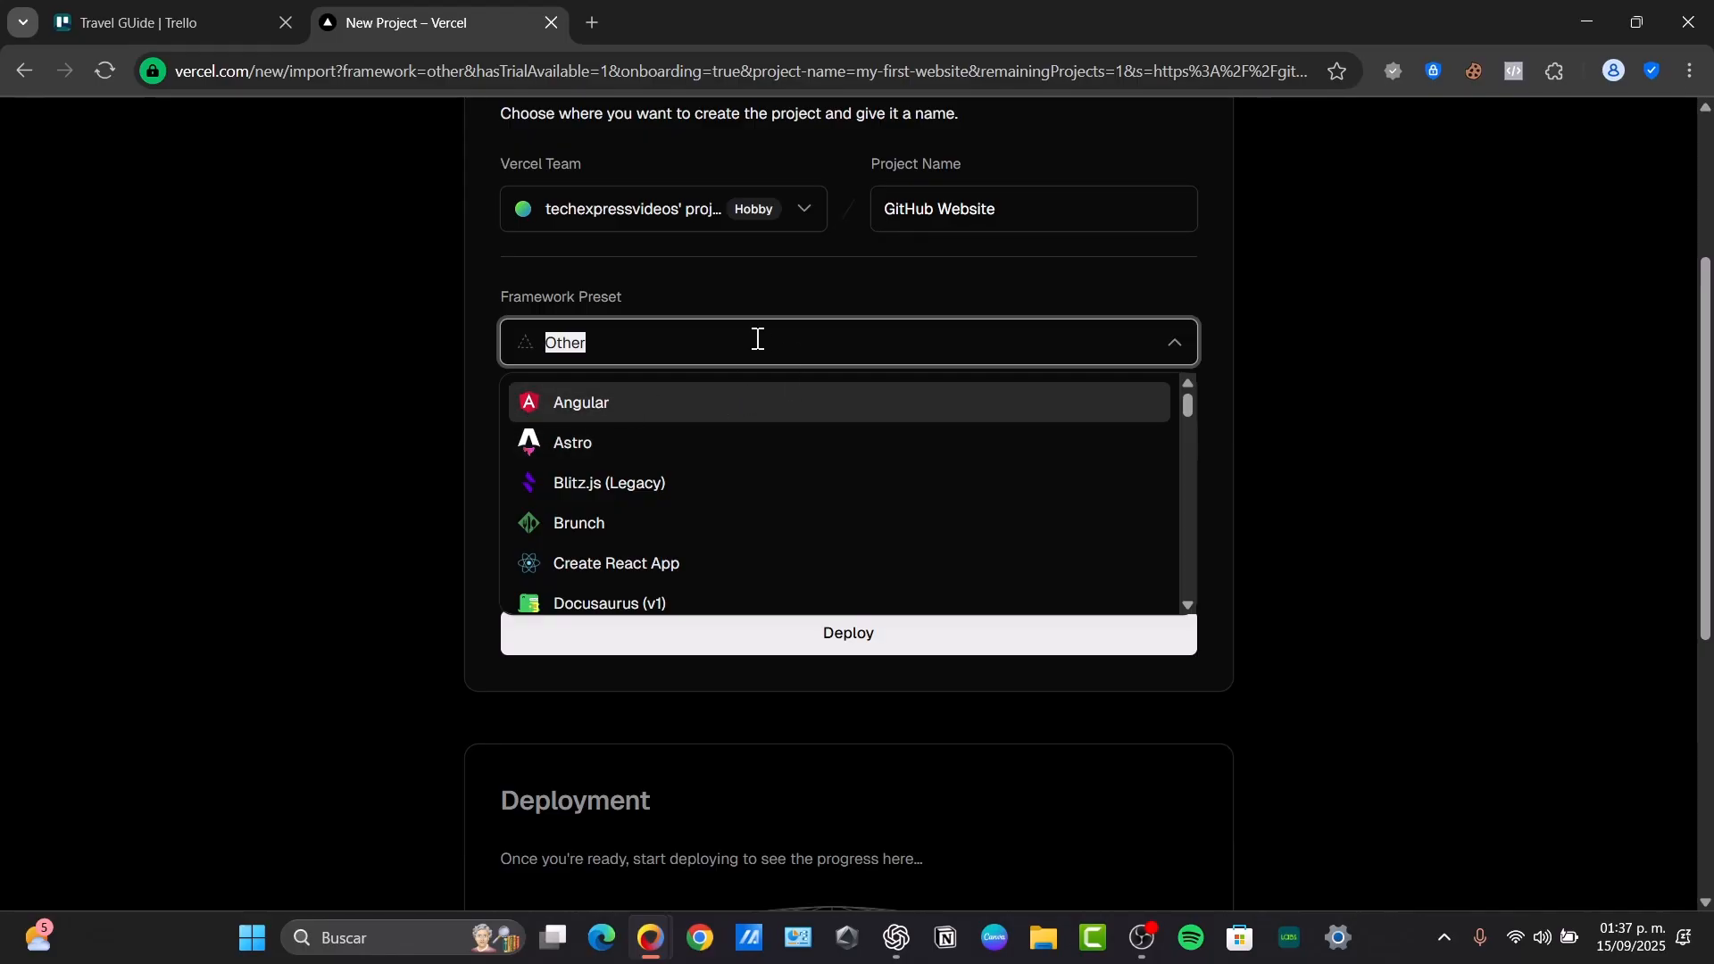
pyautogui.click(1311, 387)
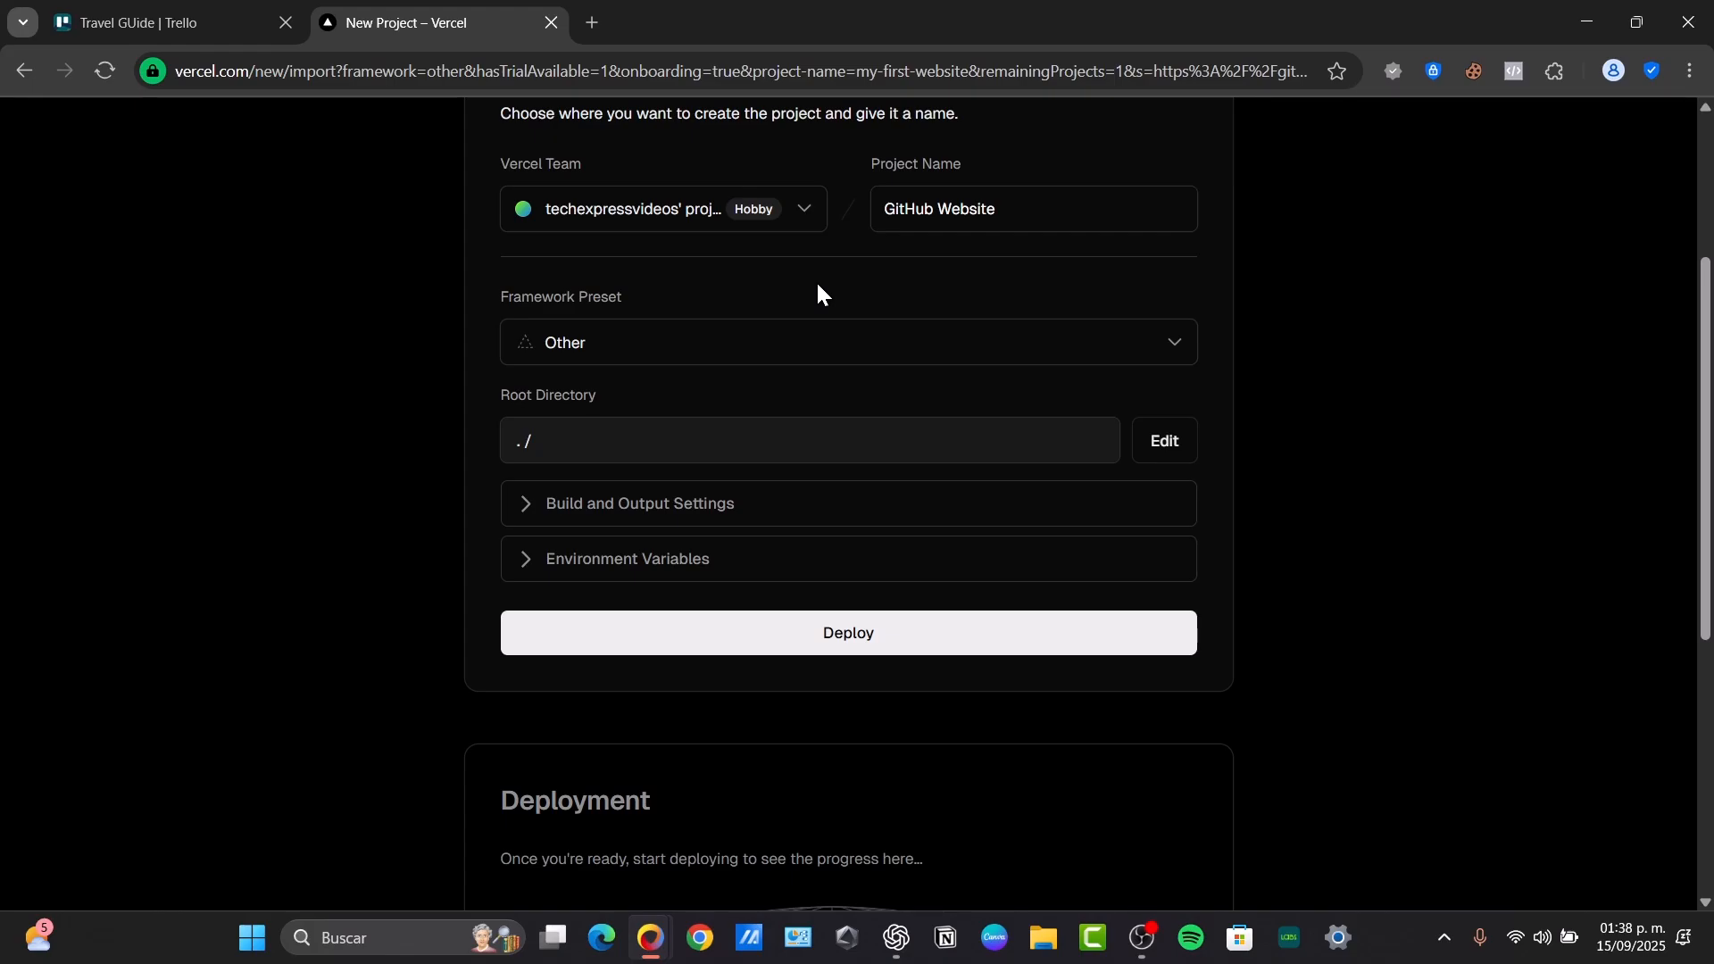
pyautogui.click(654, 504)
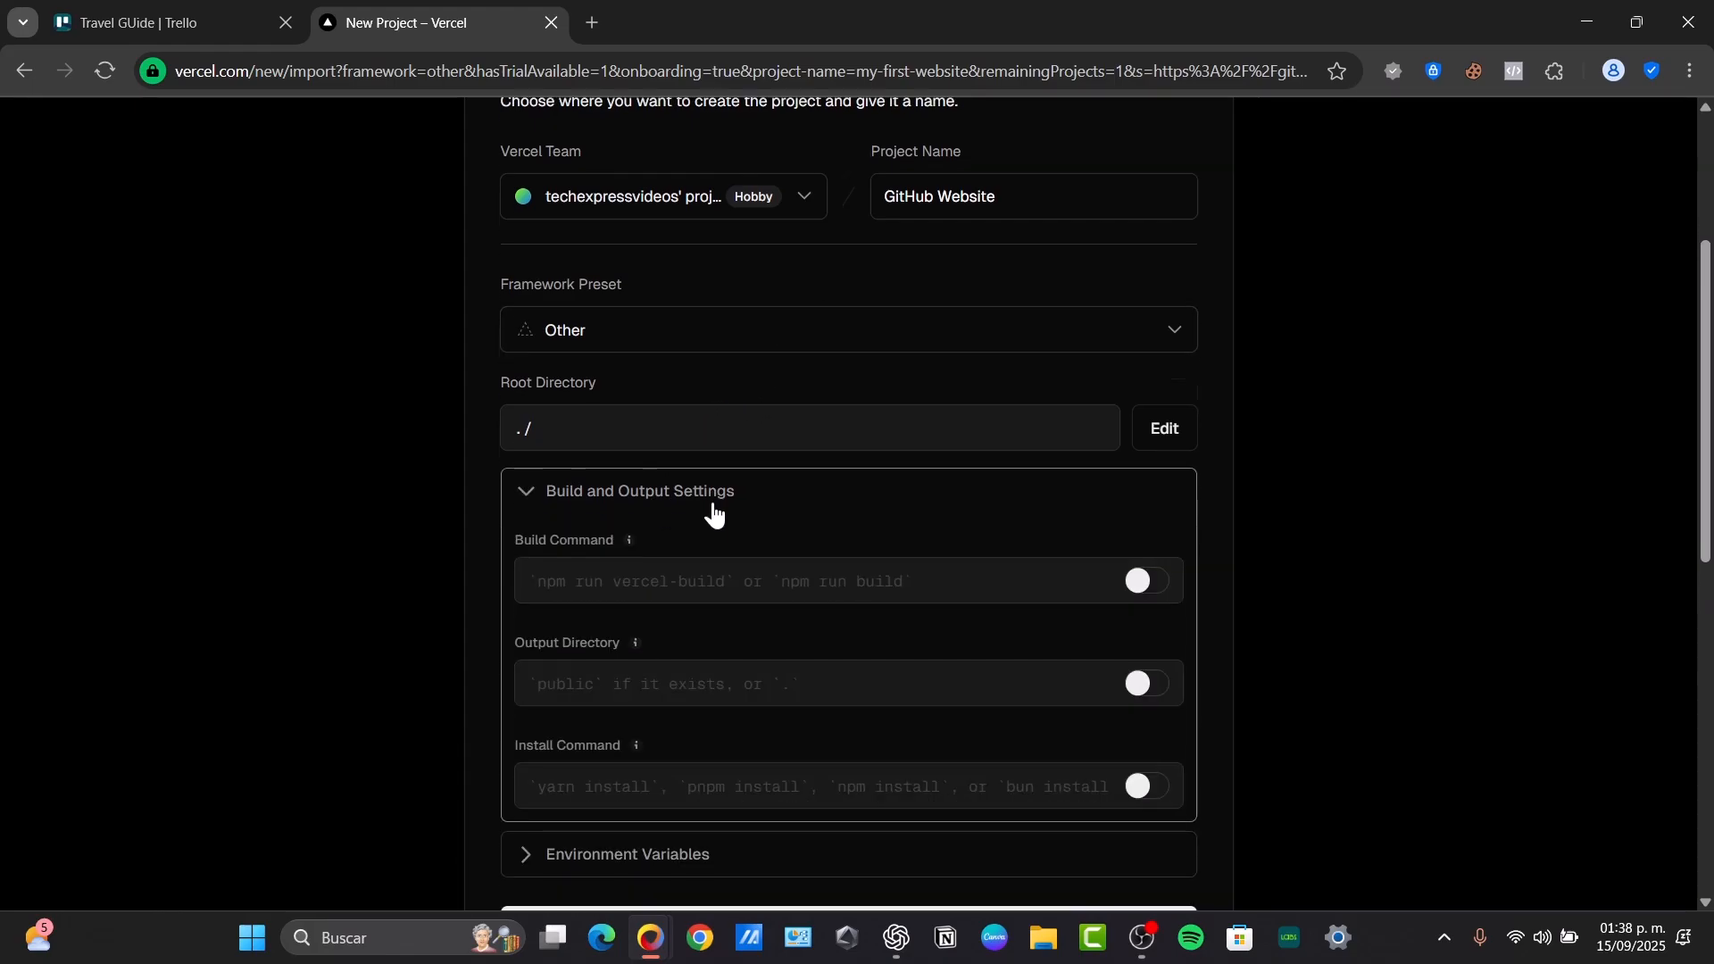
pyautogui.scroll(-3, 714, 513)
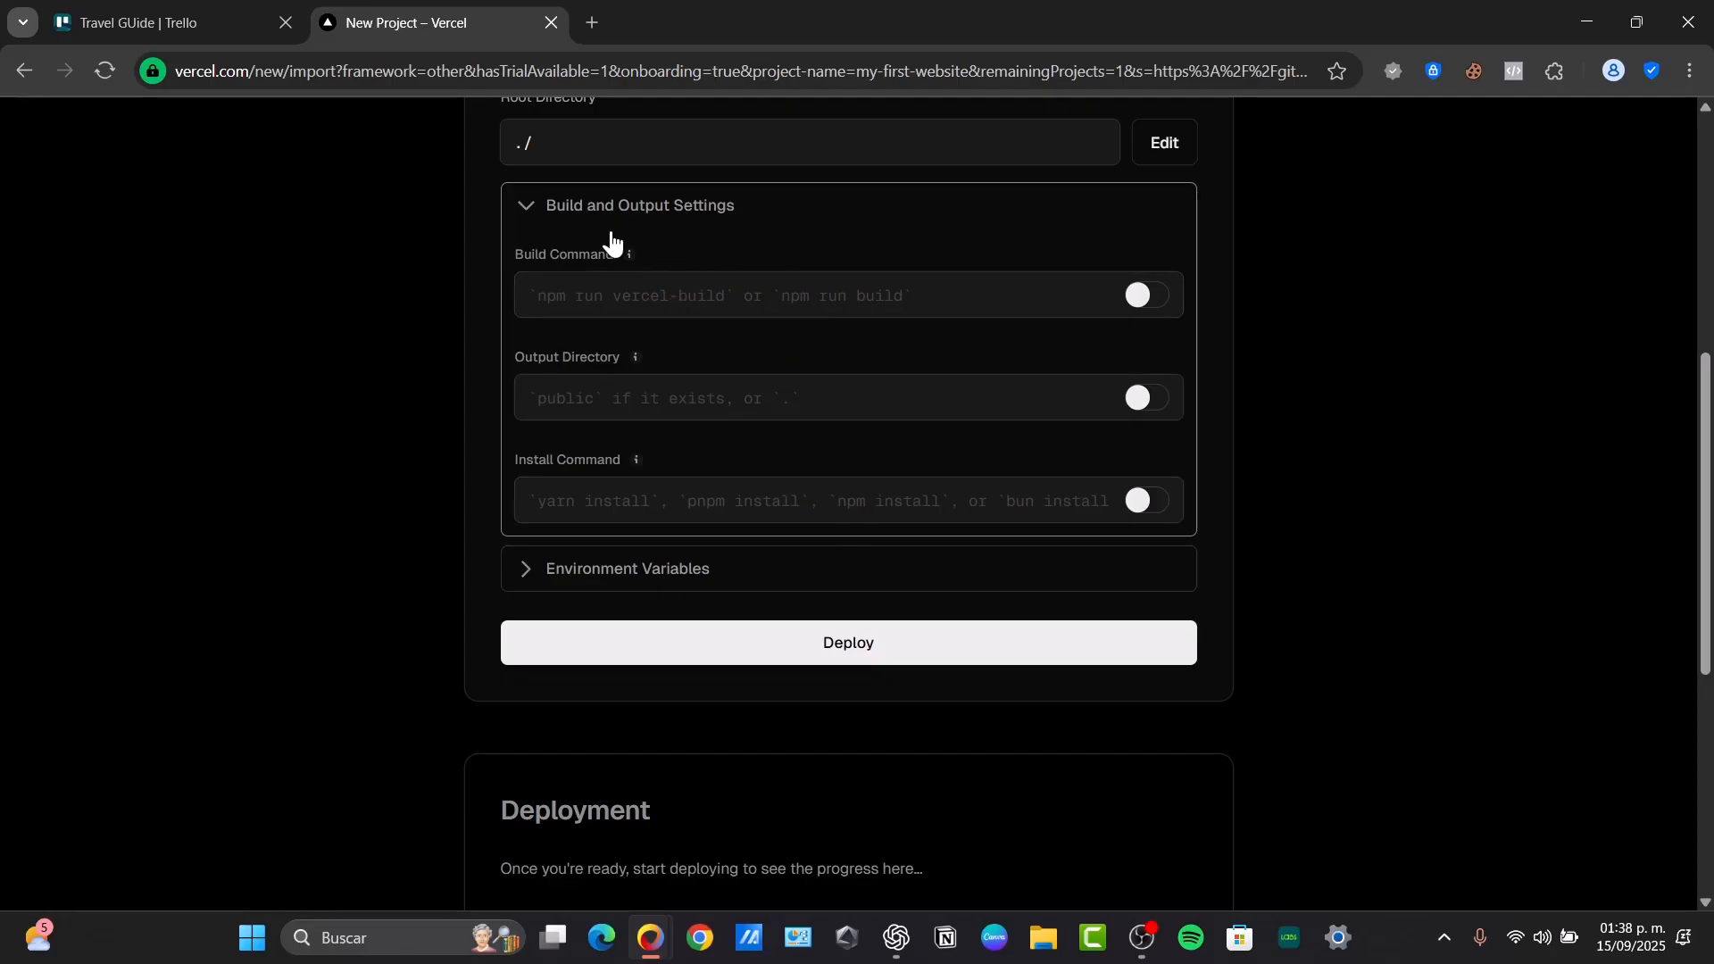
# Switch the output directory and build command overrides on and back off
pyautogui.click(1147, 400)
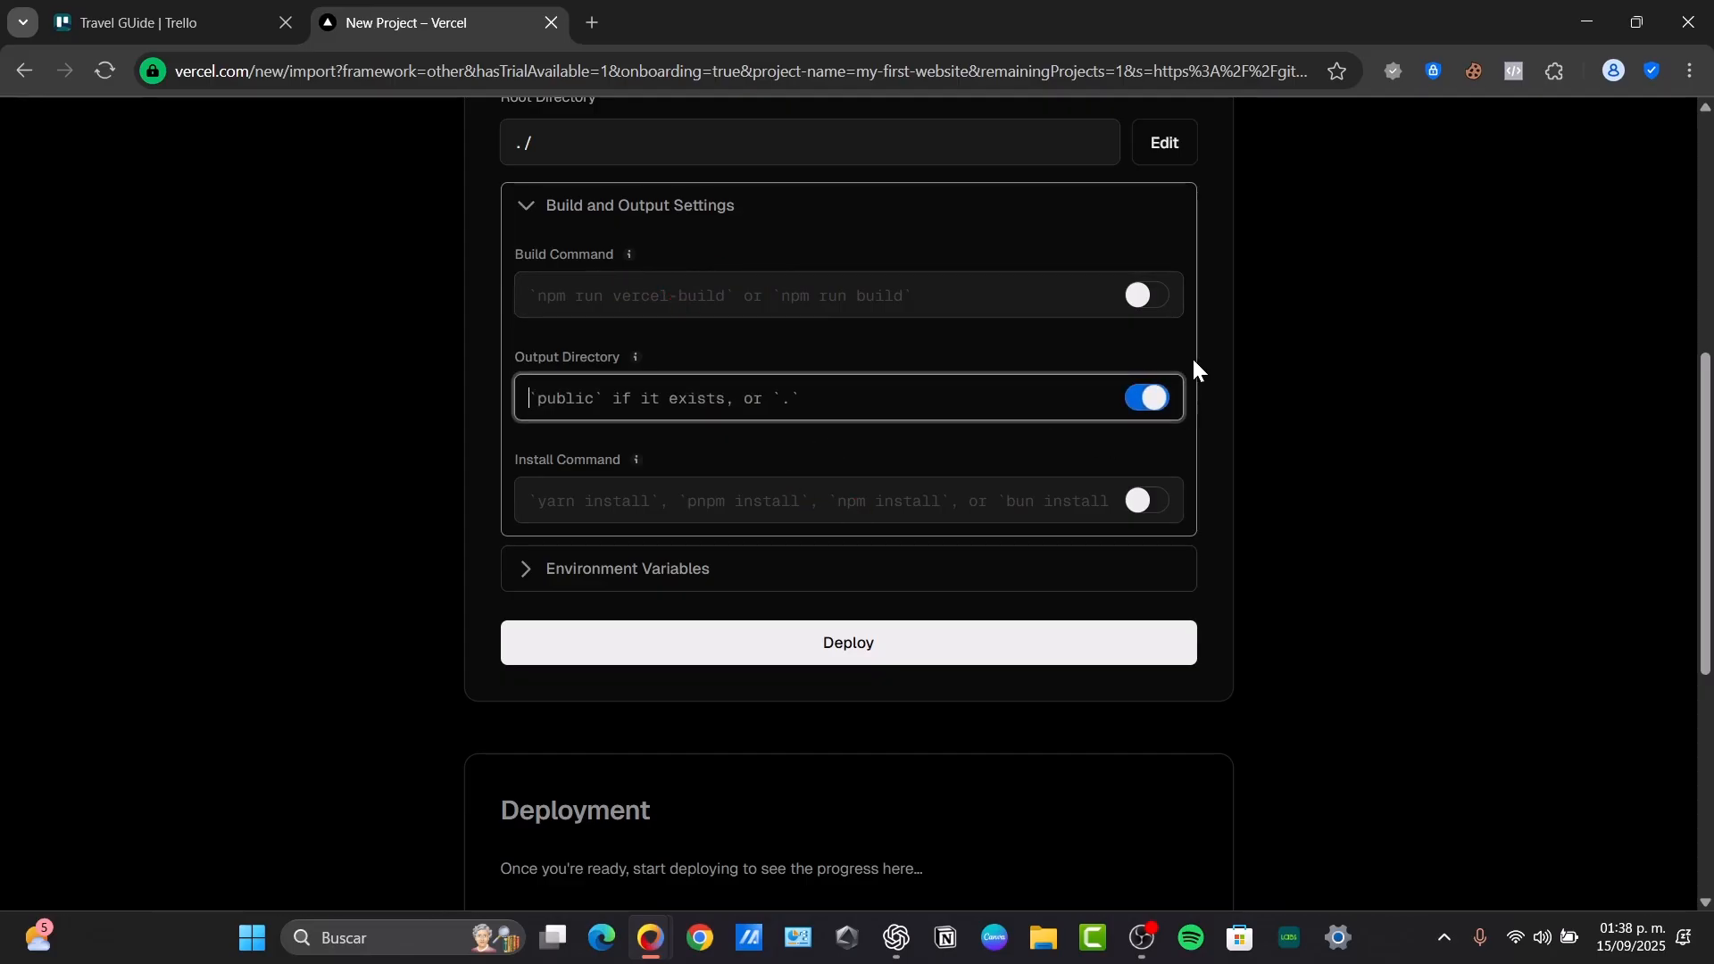
pyautogui.click(1153, 295)
pyautogui.click(1149, 393)
pyautogui.click(1148, 296)
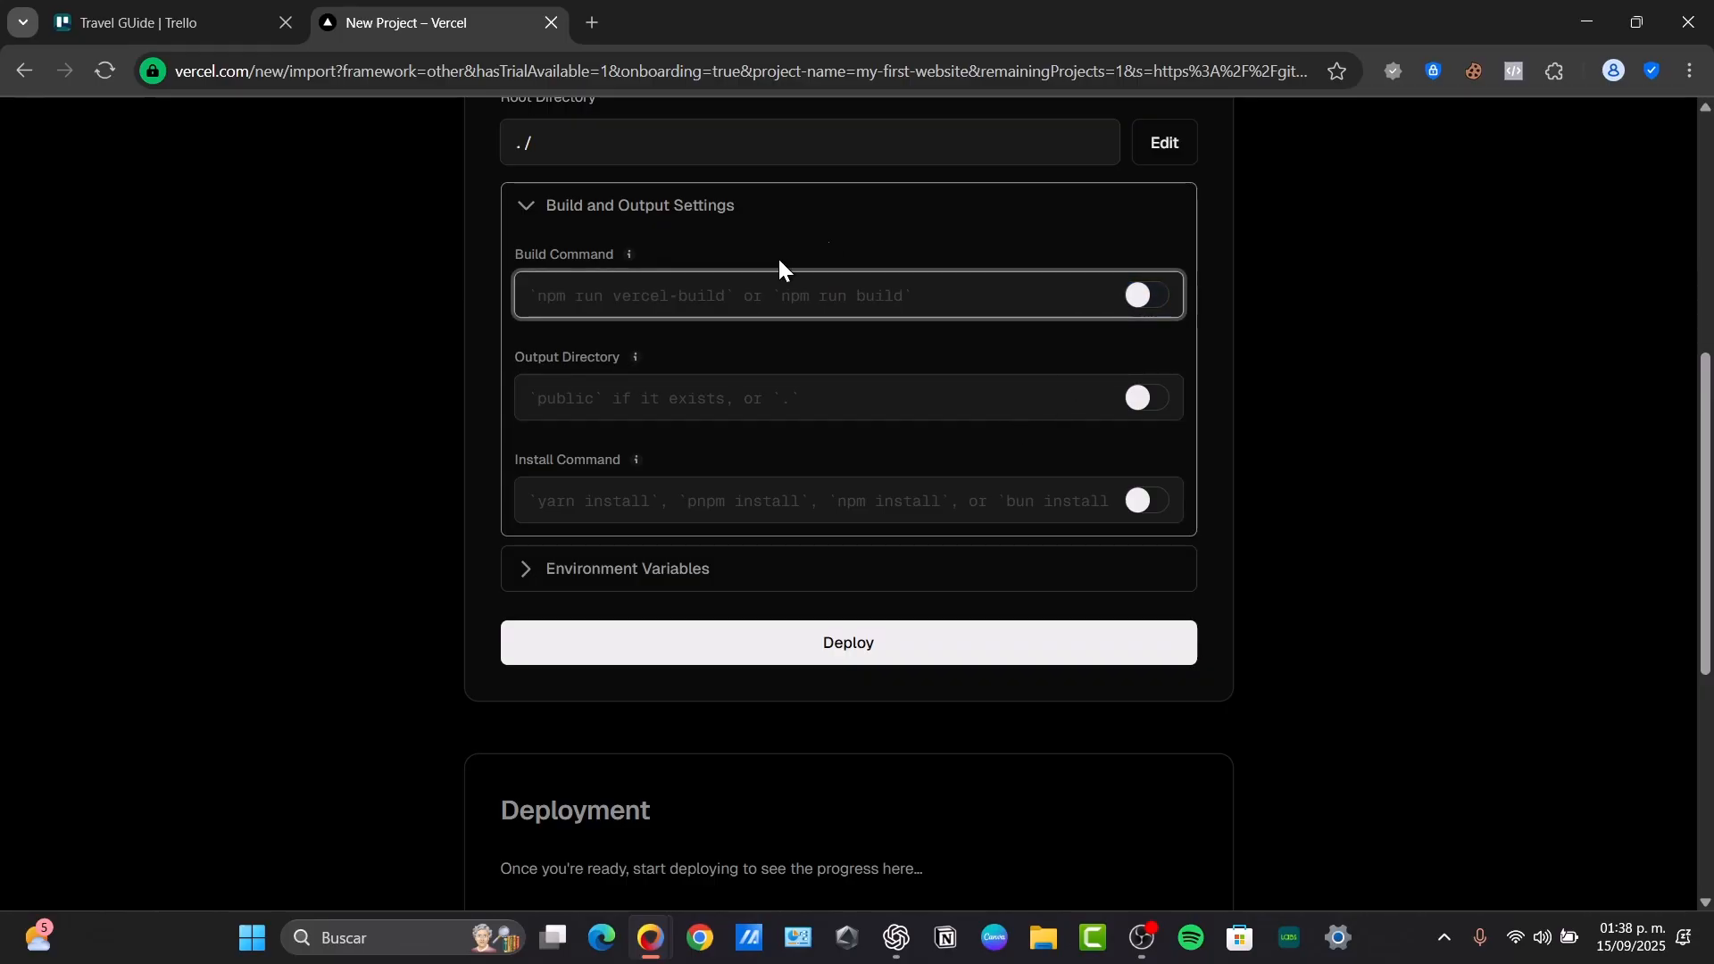
# Expand the Environment Variables section and examine its key and value fields
pyautogui.click(705, 585)
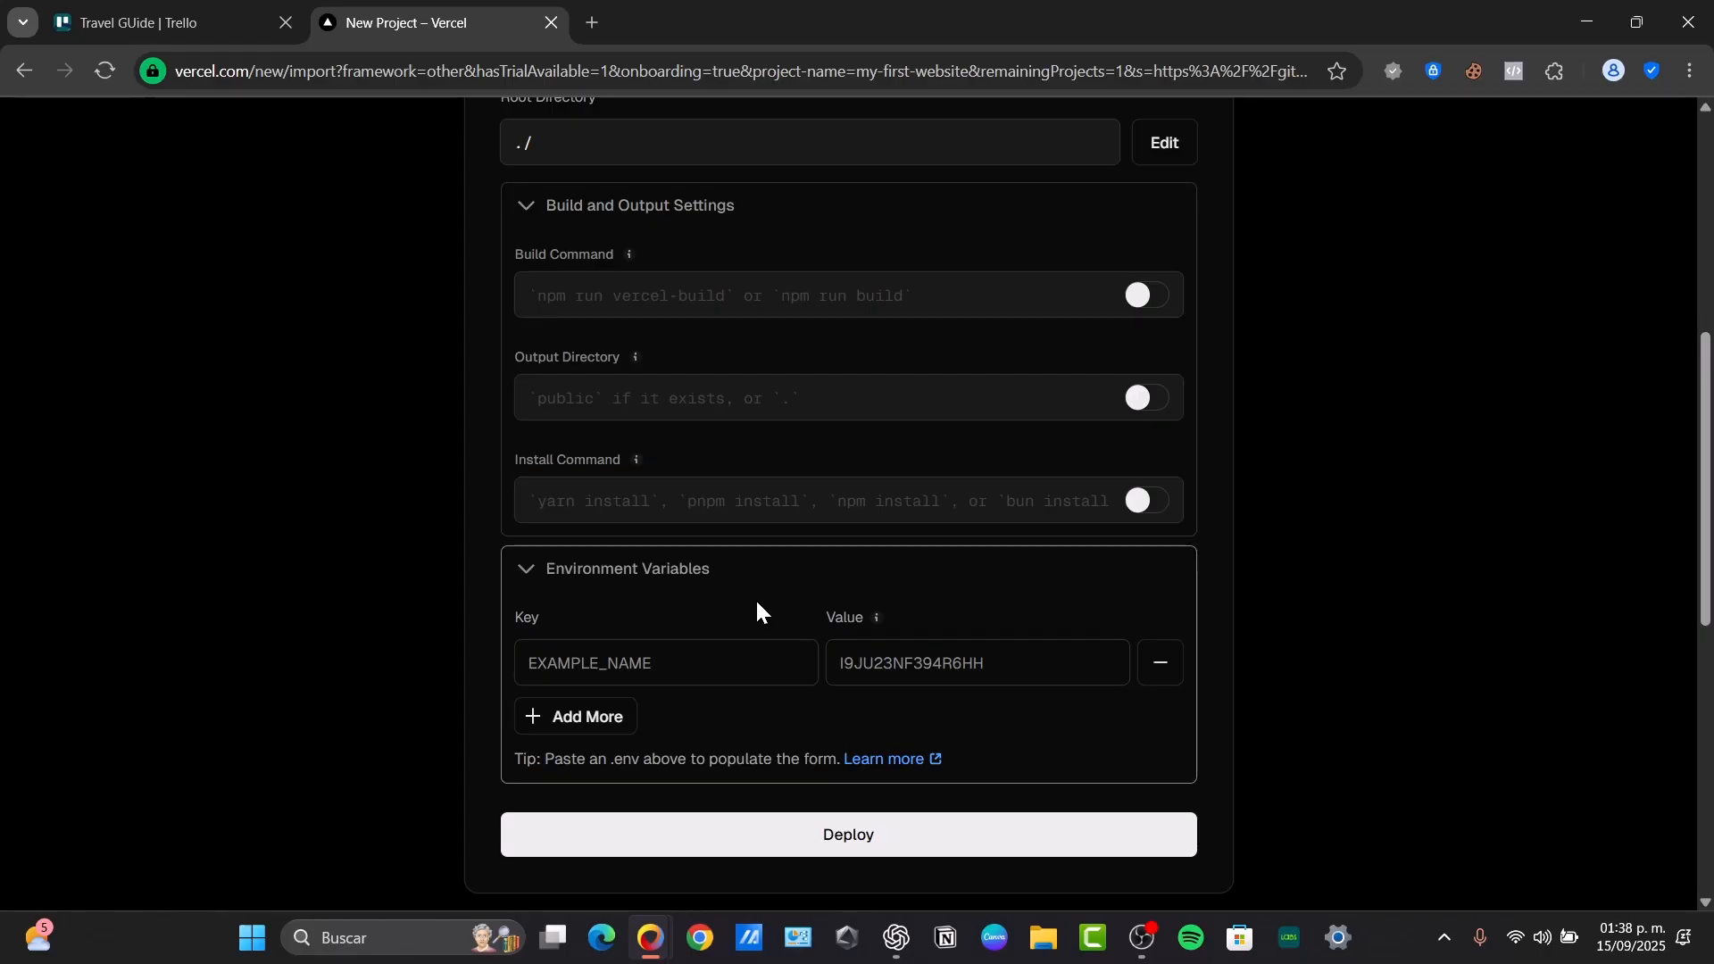
pyautogui.scroll(-3, 757, 605)
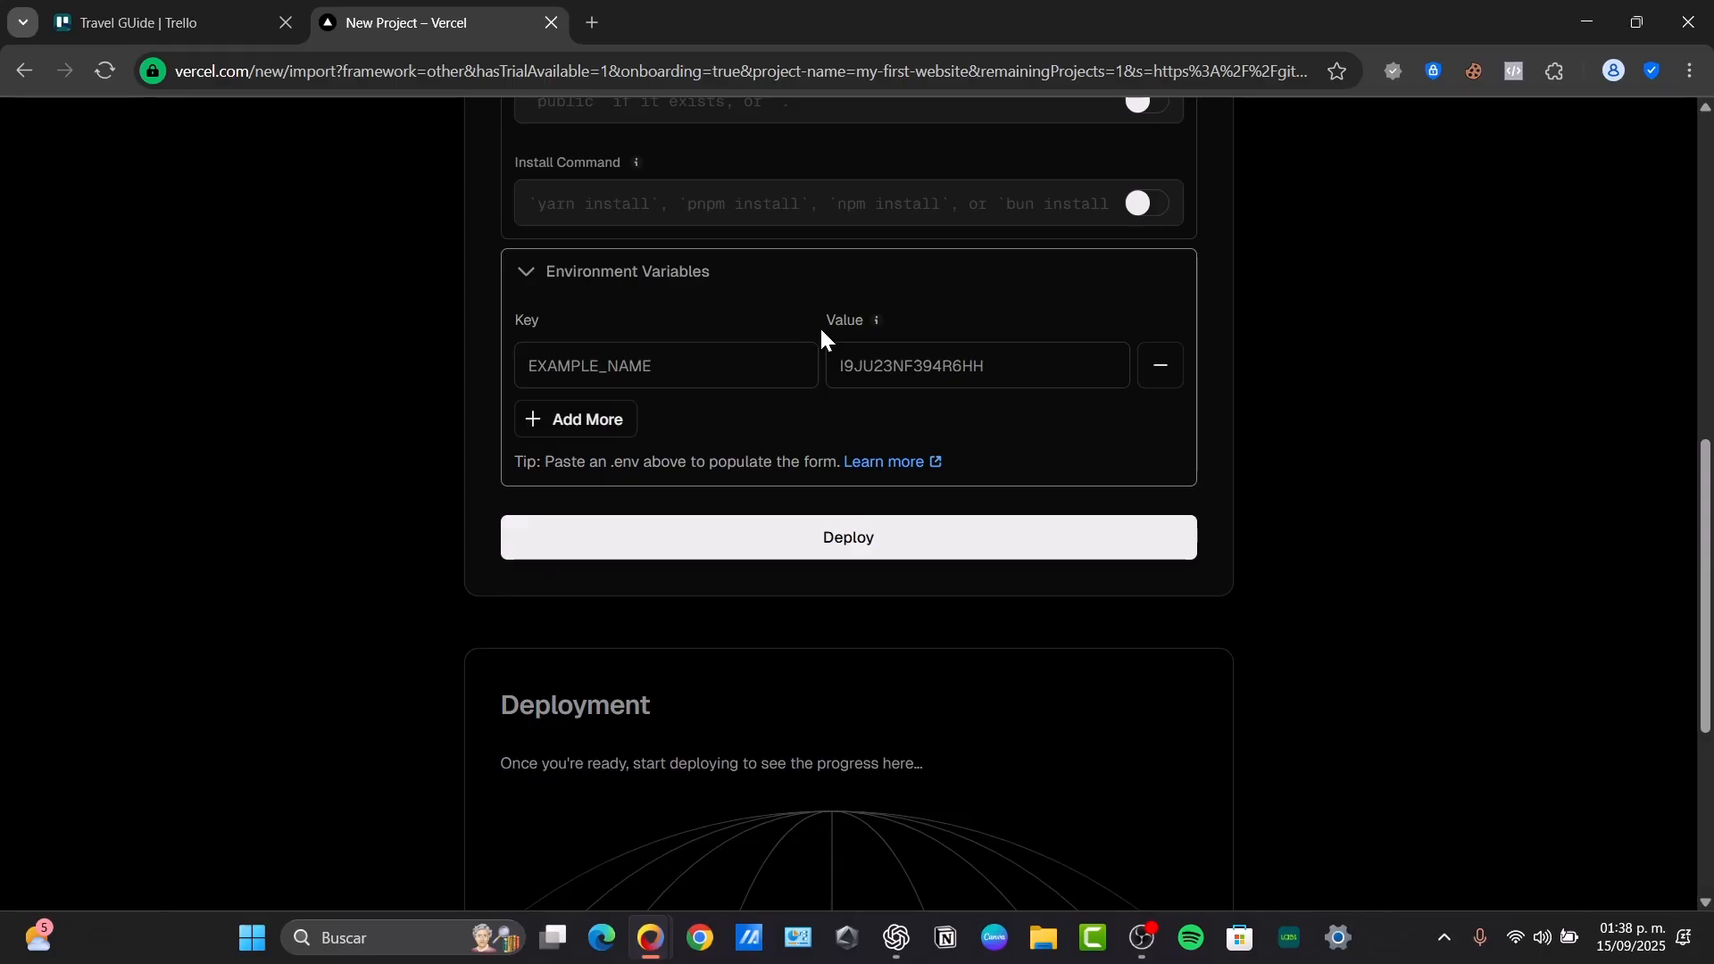
pyautogui.click(666, 367)
pyautogui.click(934, 355)
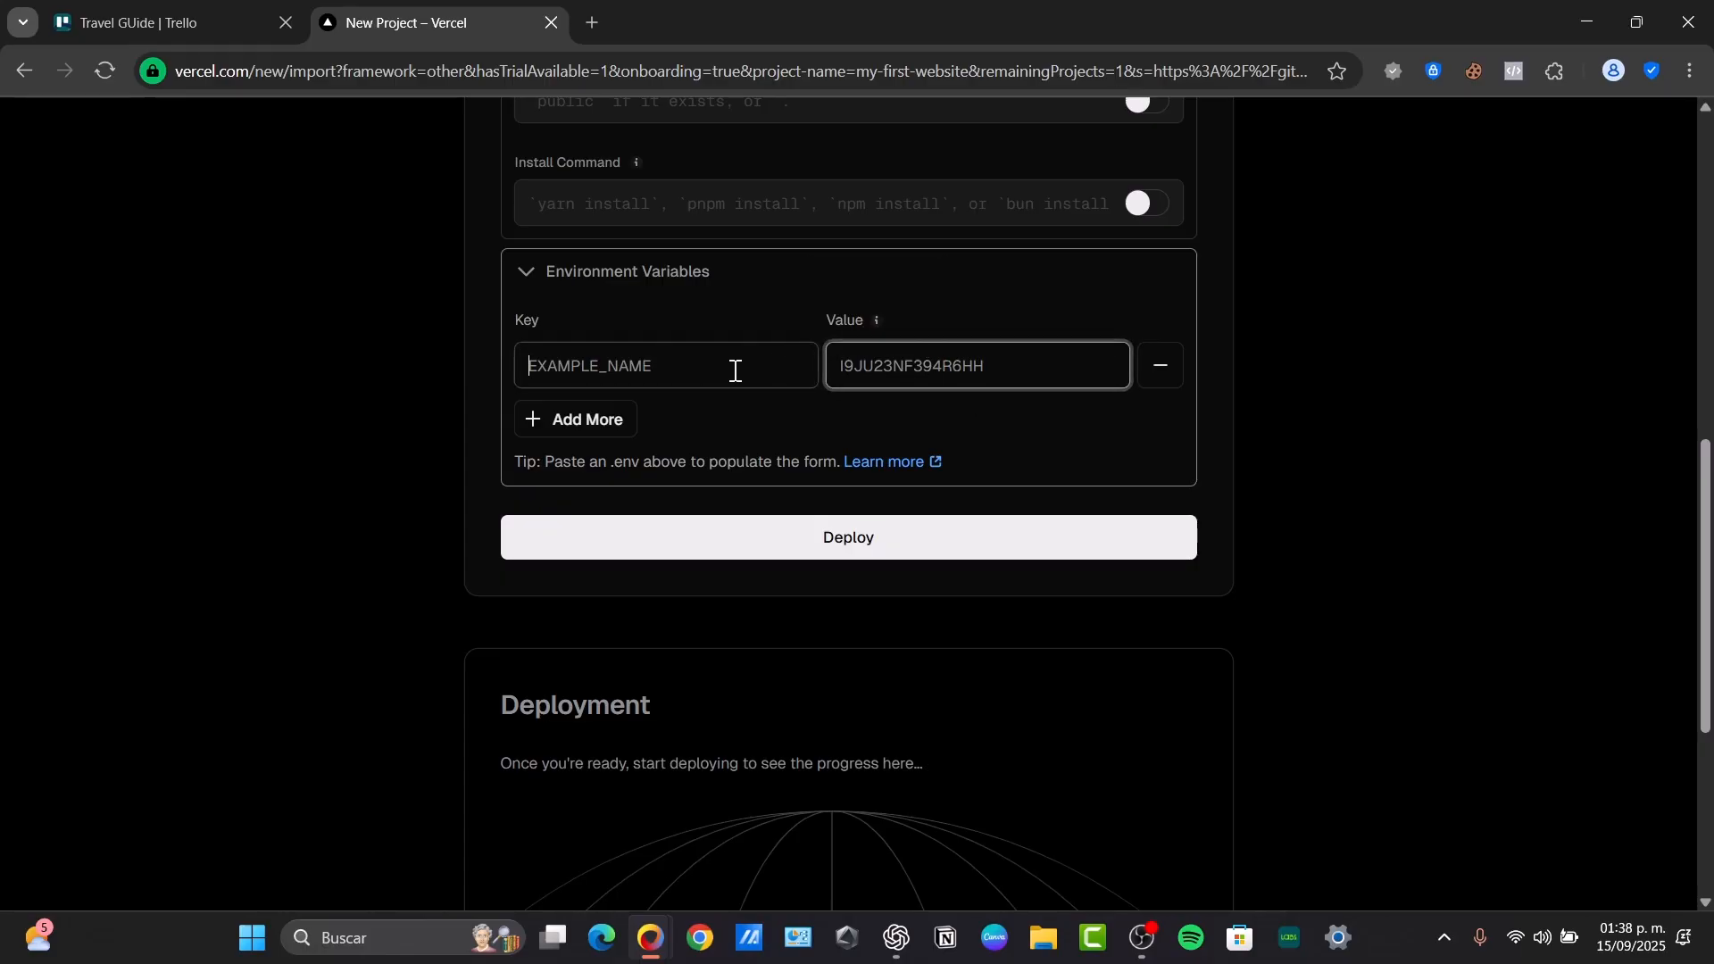
# Search the web for "github" in a new tab and open the GitHub site
pyautogui.click(591, 22)
pyautogui.write('github')
pyautogui.press('Return')
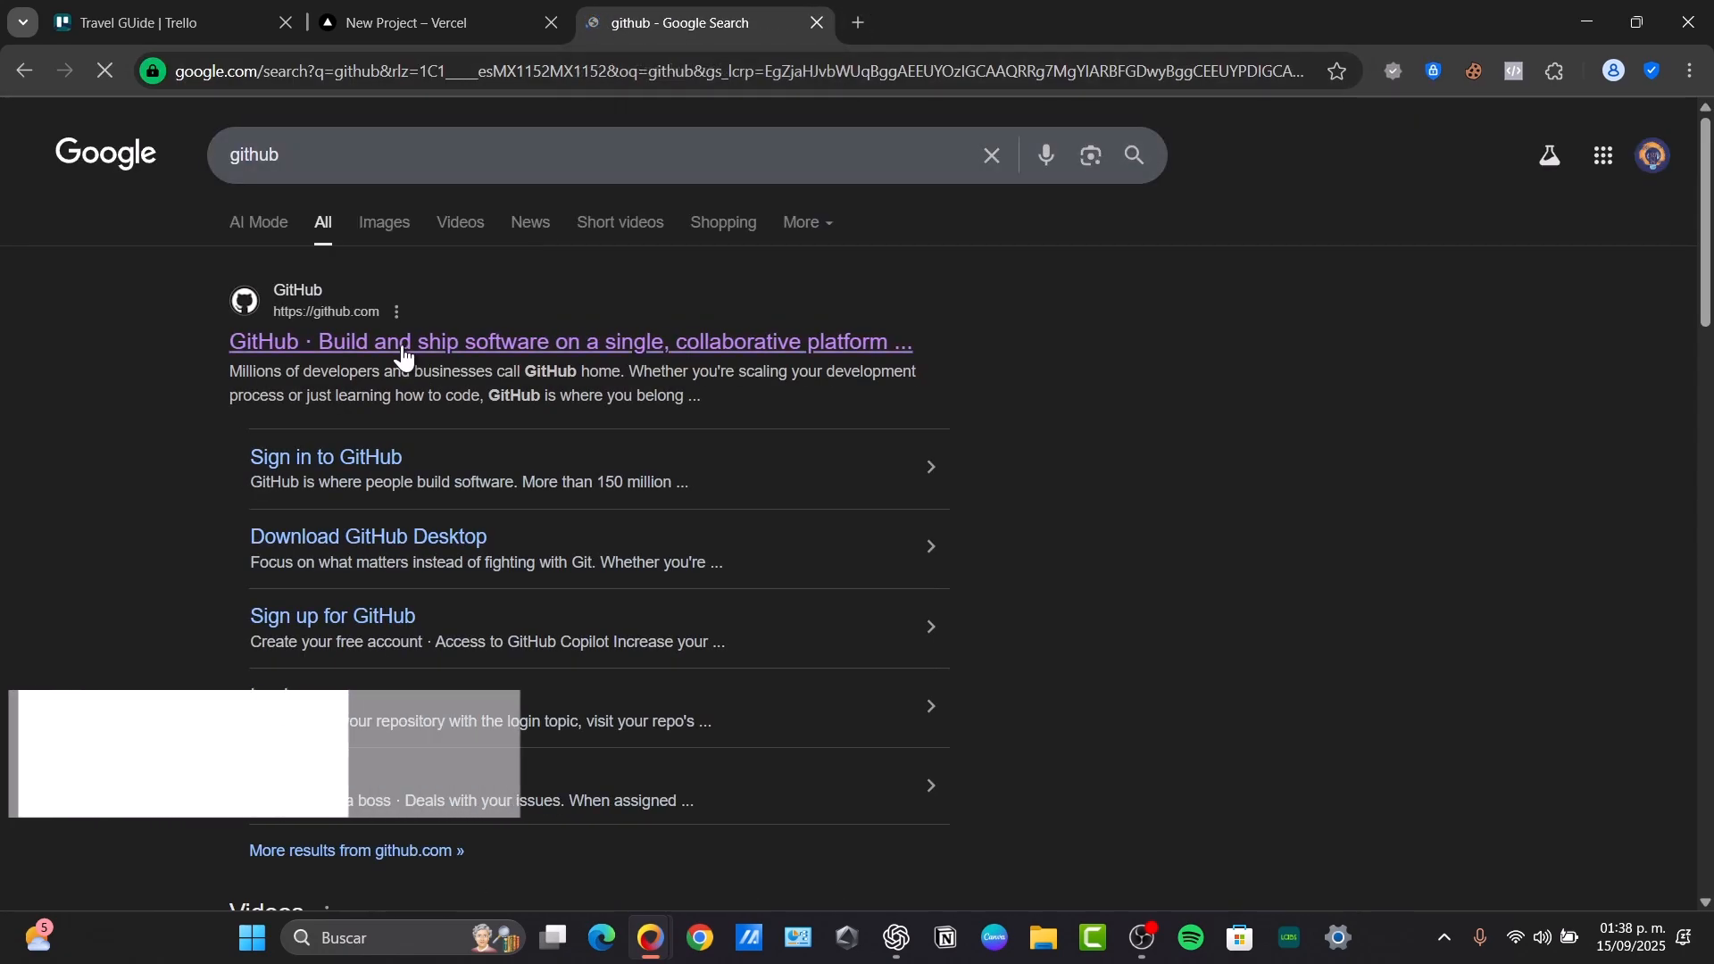
pyautogui.click(425, 359)
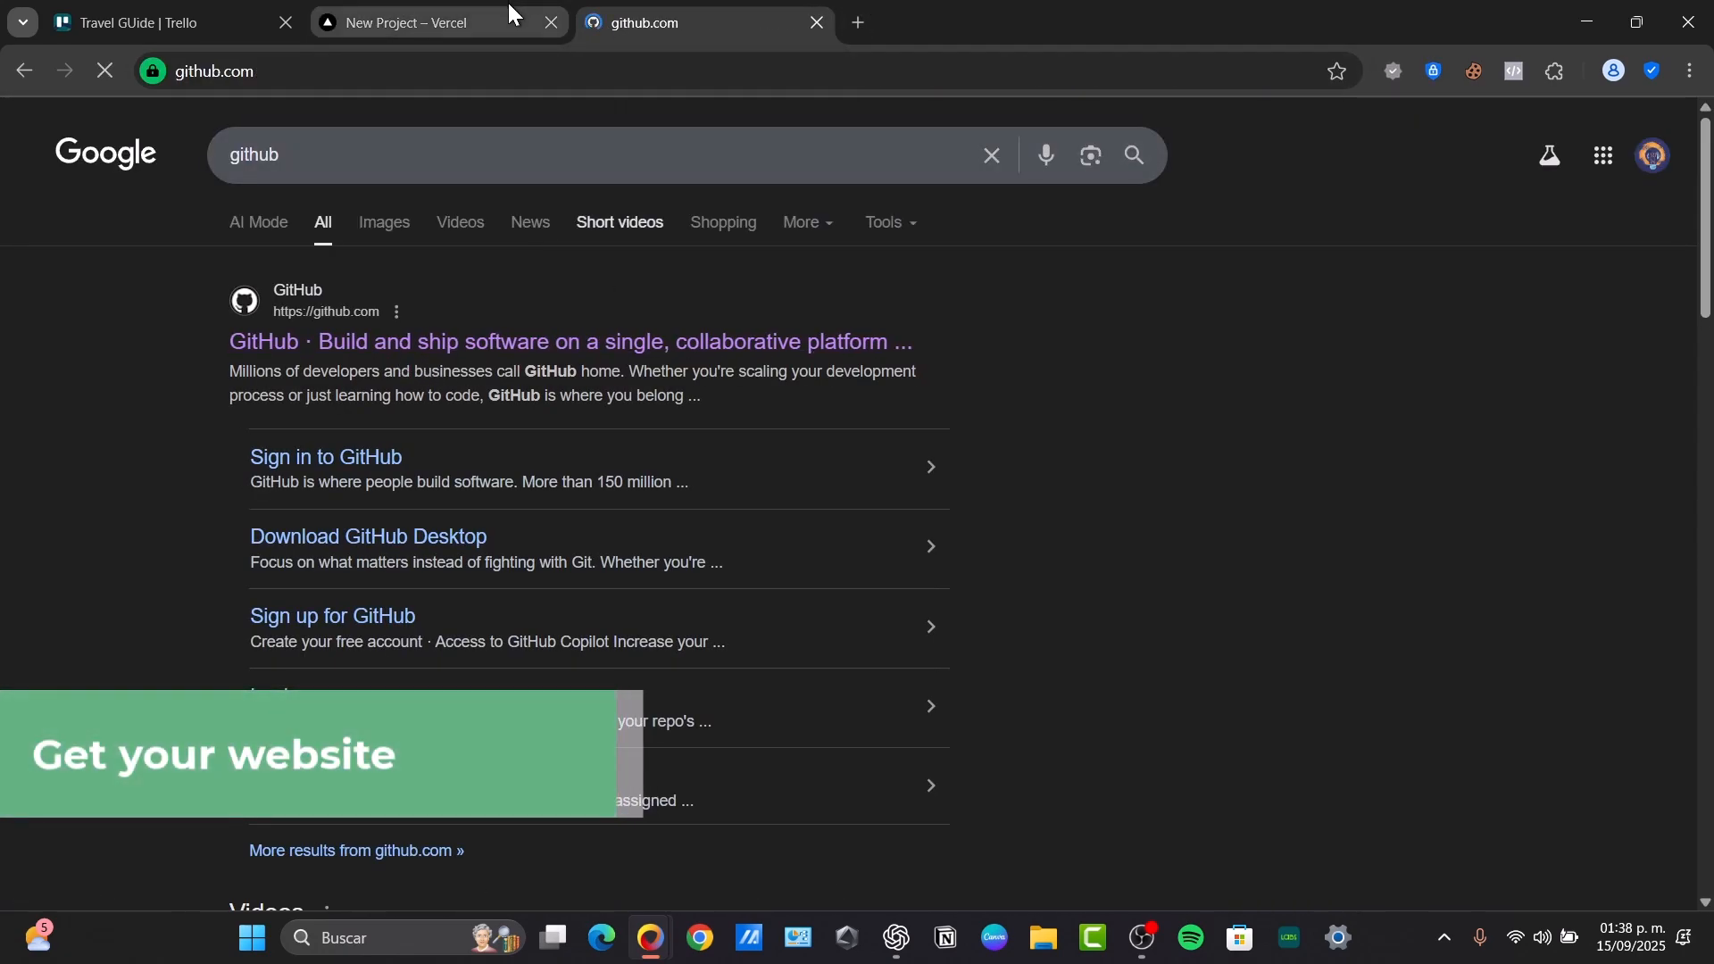
# Check the .env tip in the Vercel project form and view the my-first-website repository's security overview on GitHub
pyautogui.click(510, 7)
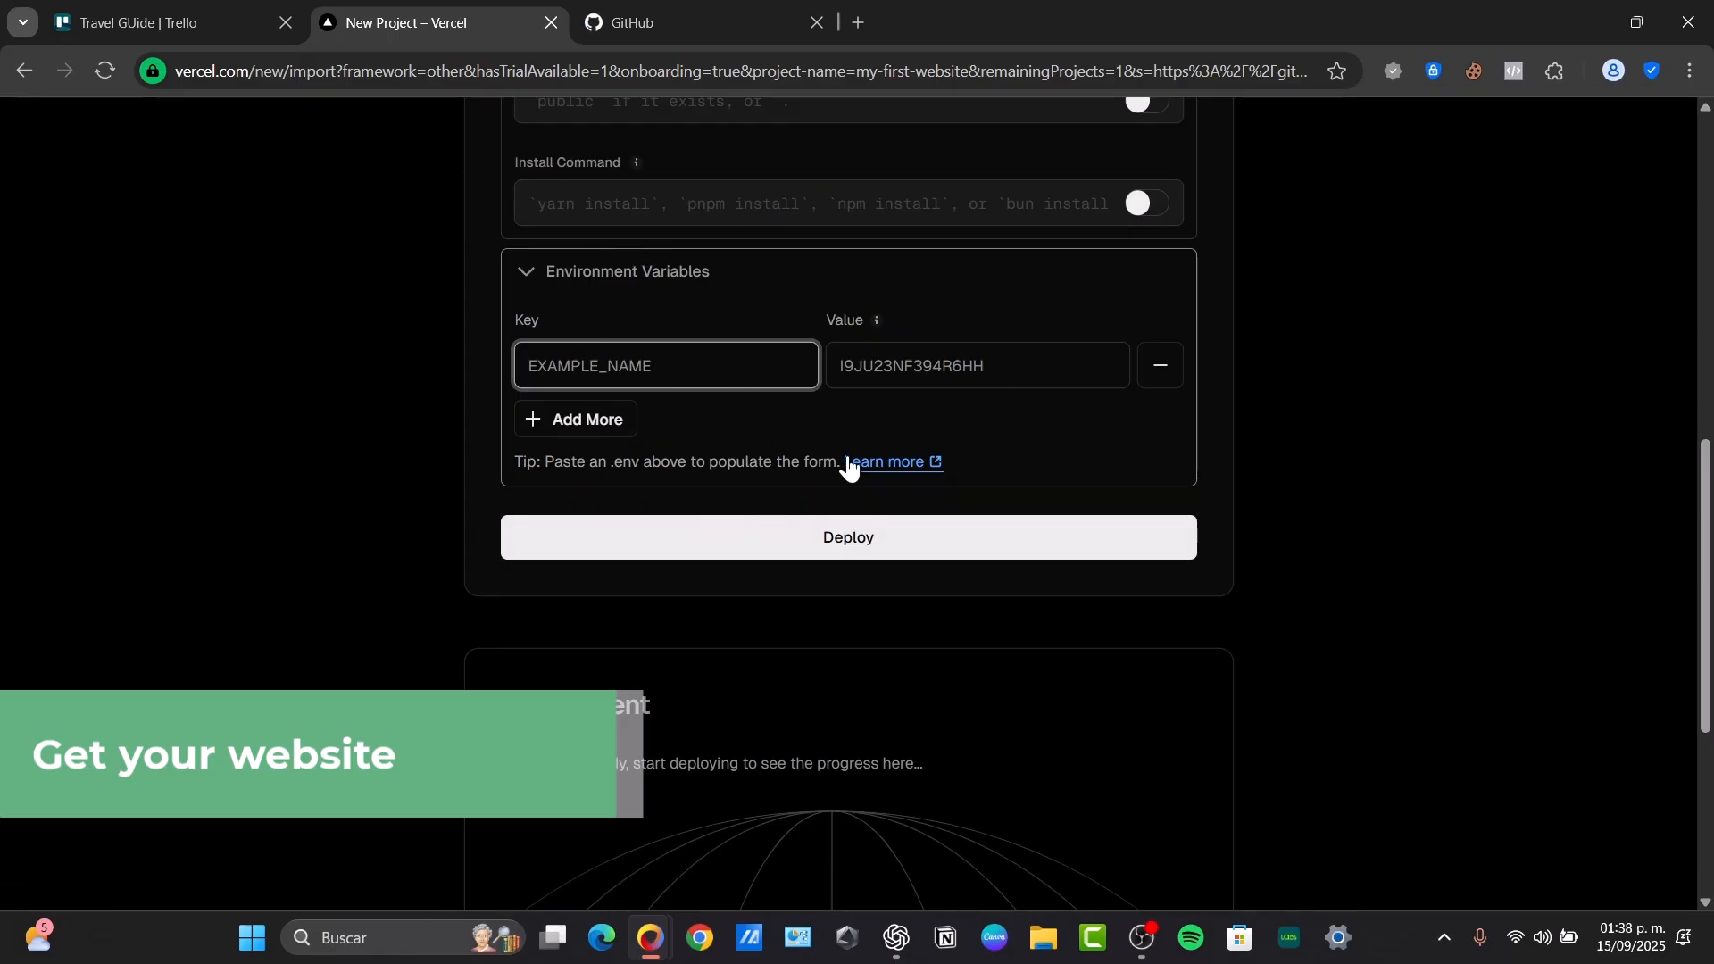
pyautogui.moveTo(598, 463); pyautogui.dragTo(723, 481)
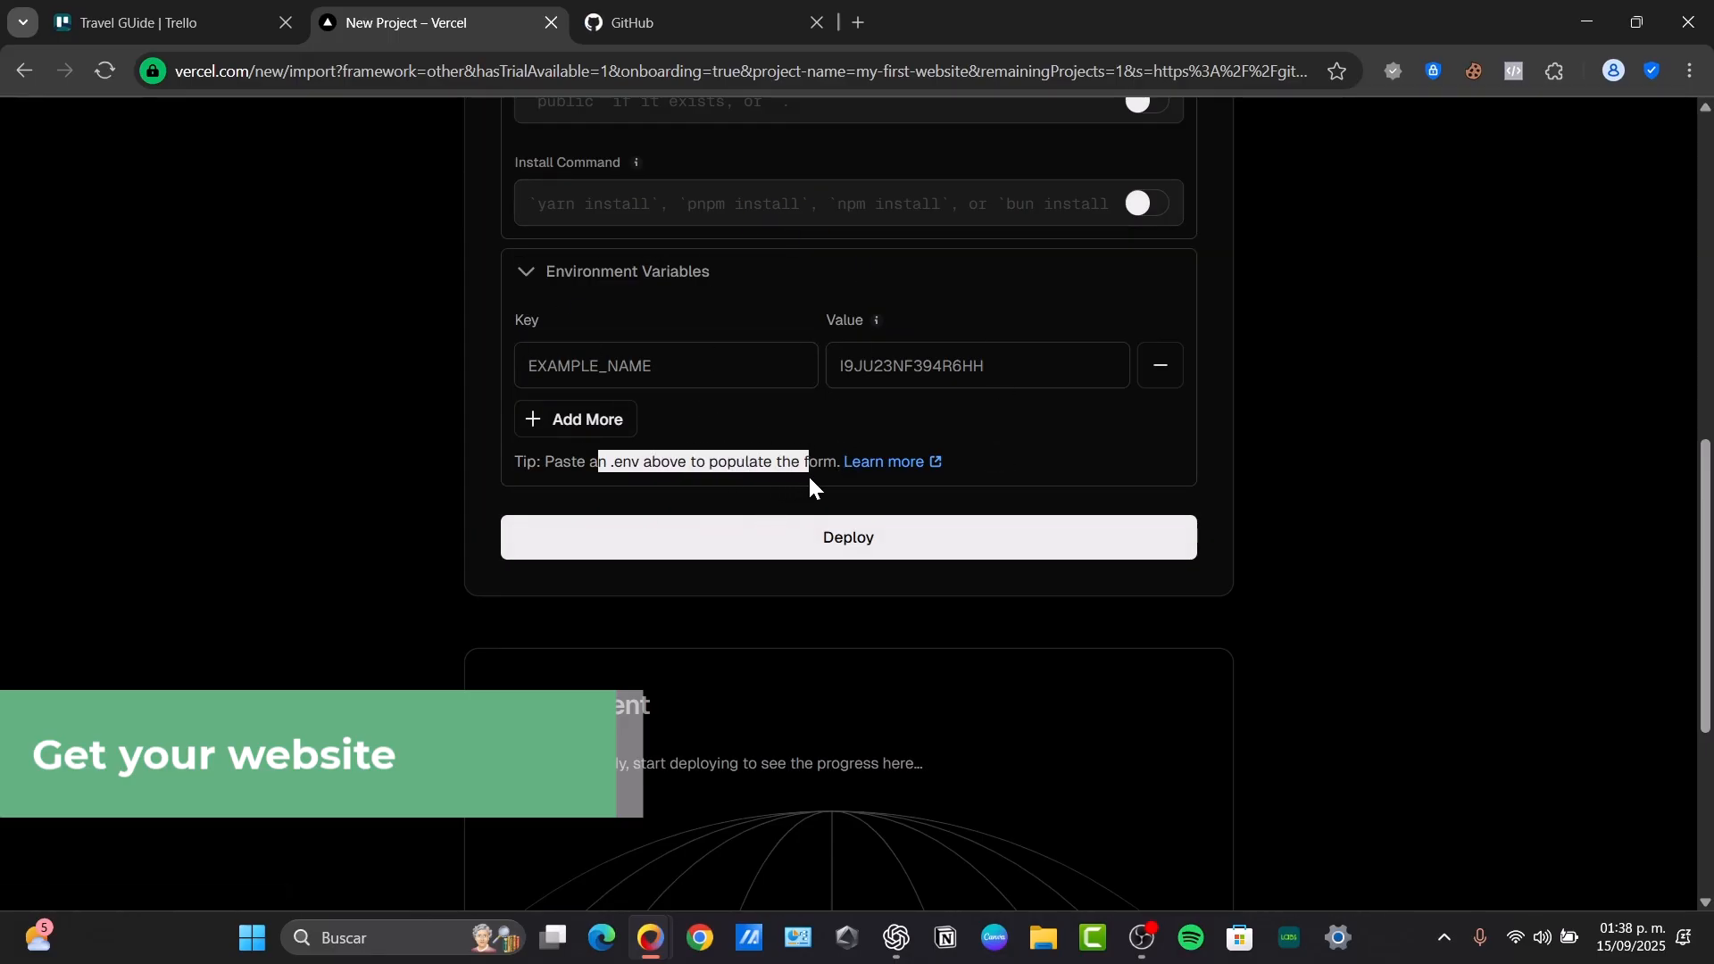
pyautogui.click(754, 13)
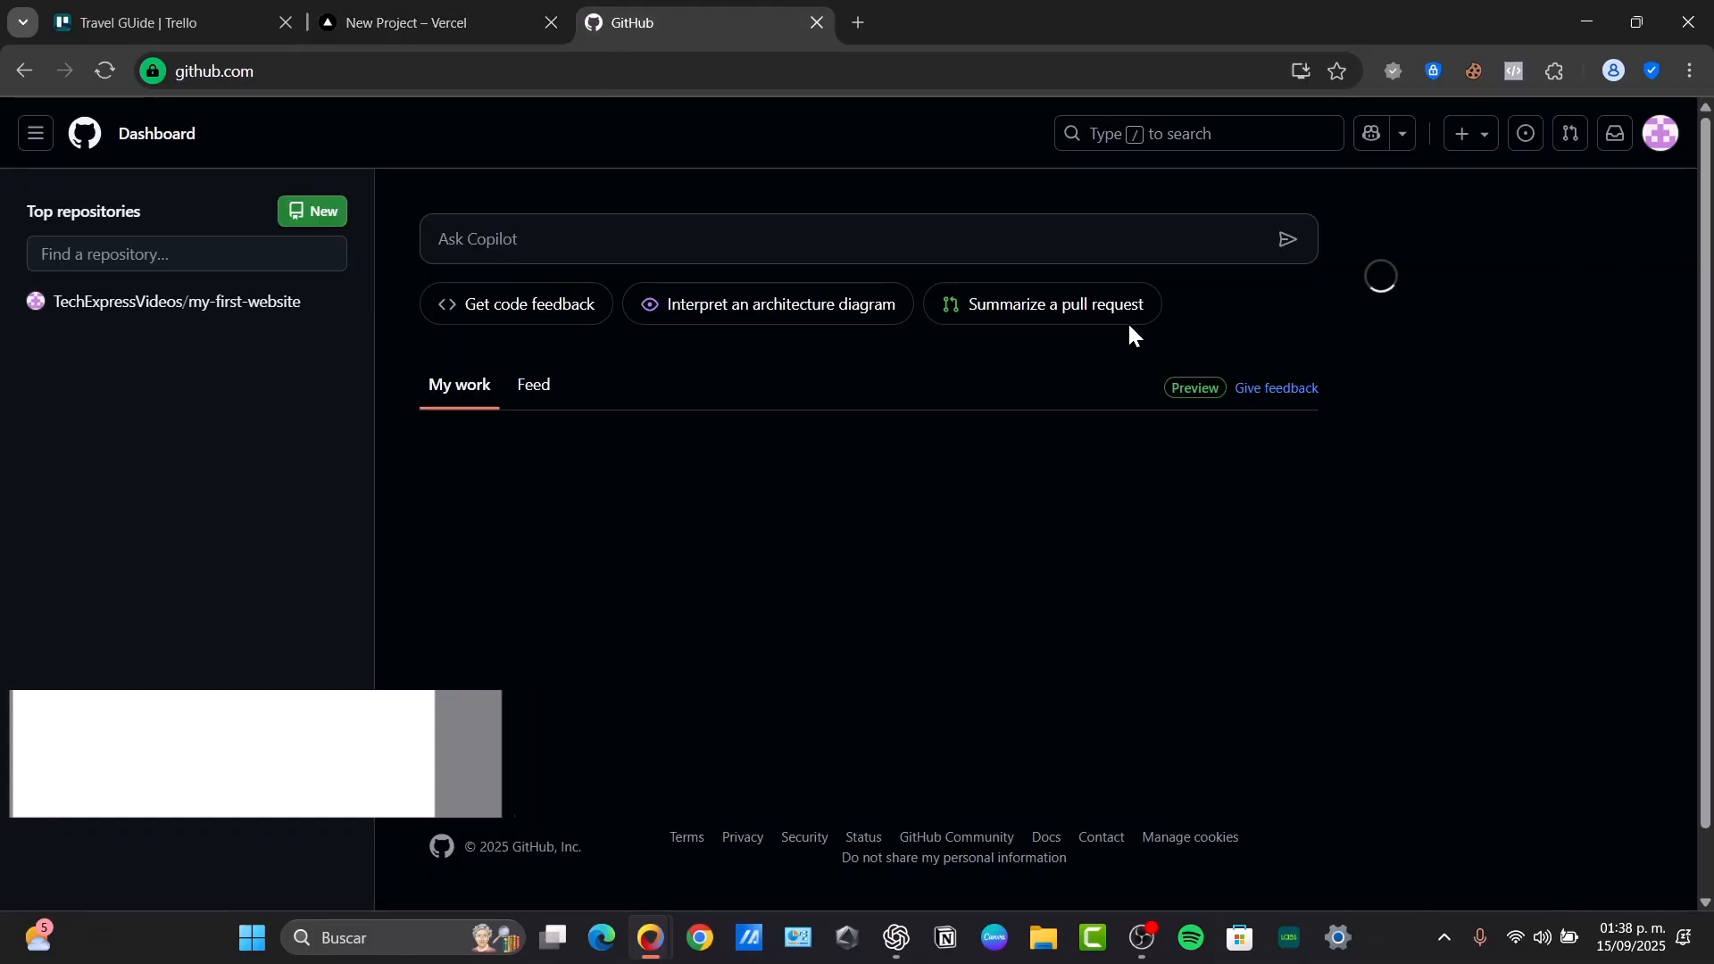
pyautogui.click(259, 312)
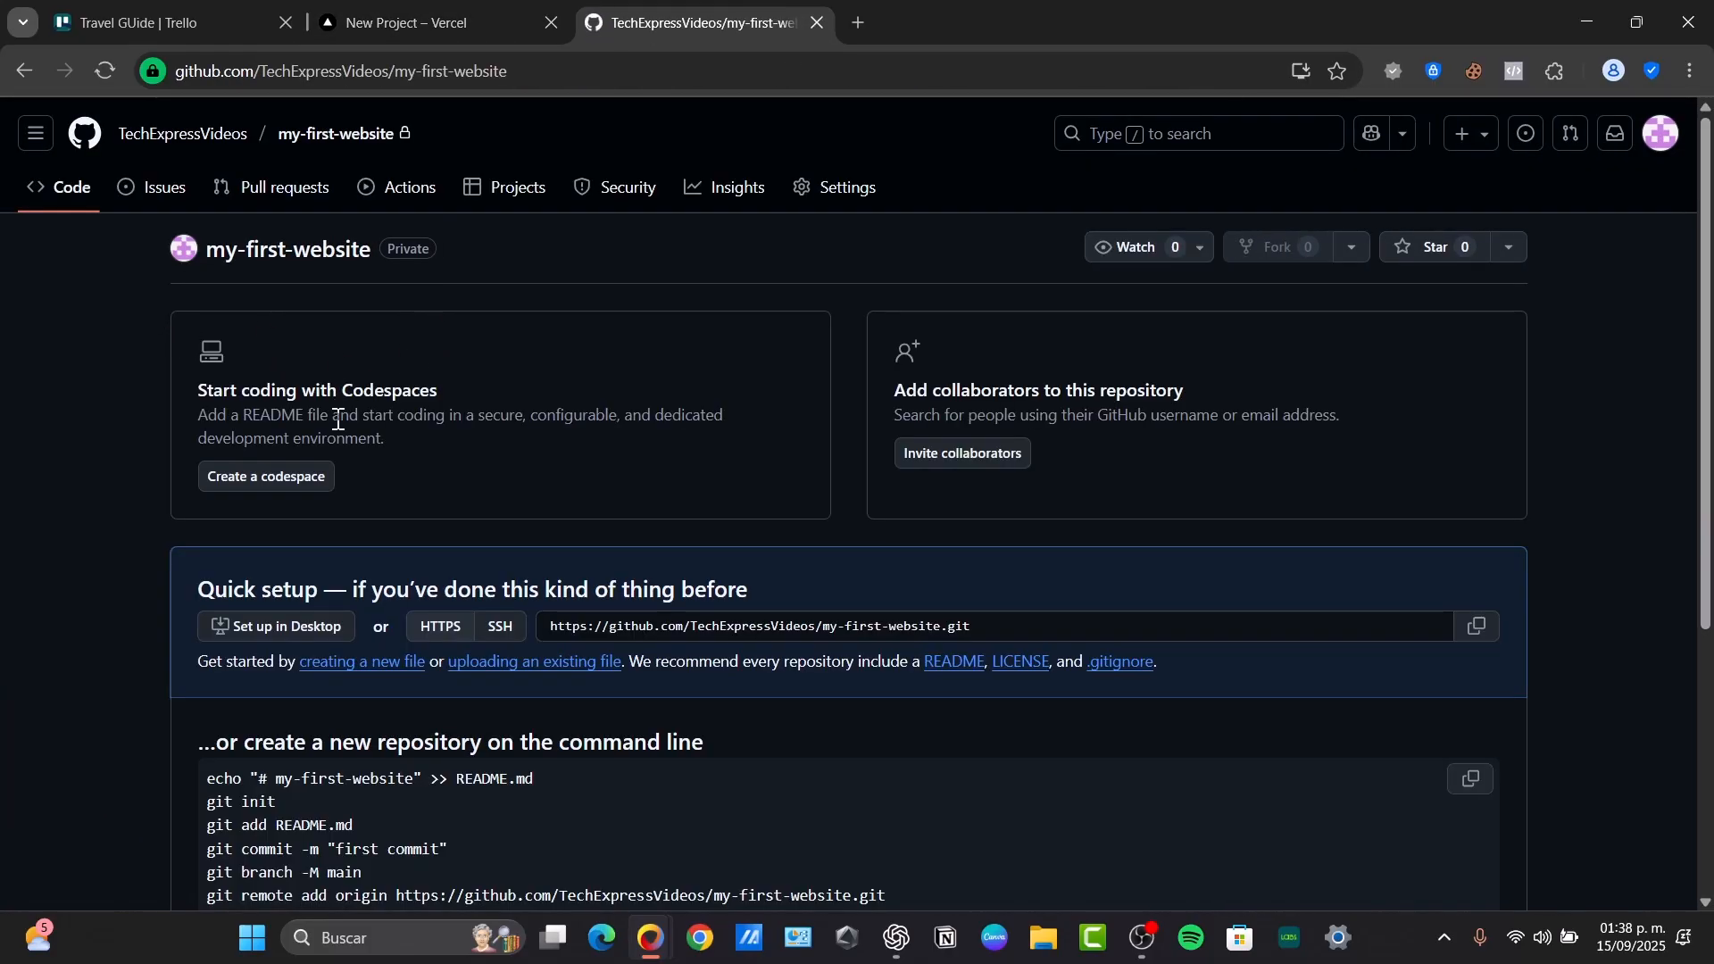
pyautogui.click(624, 201)
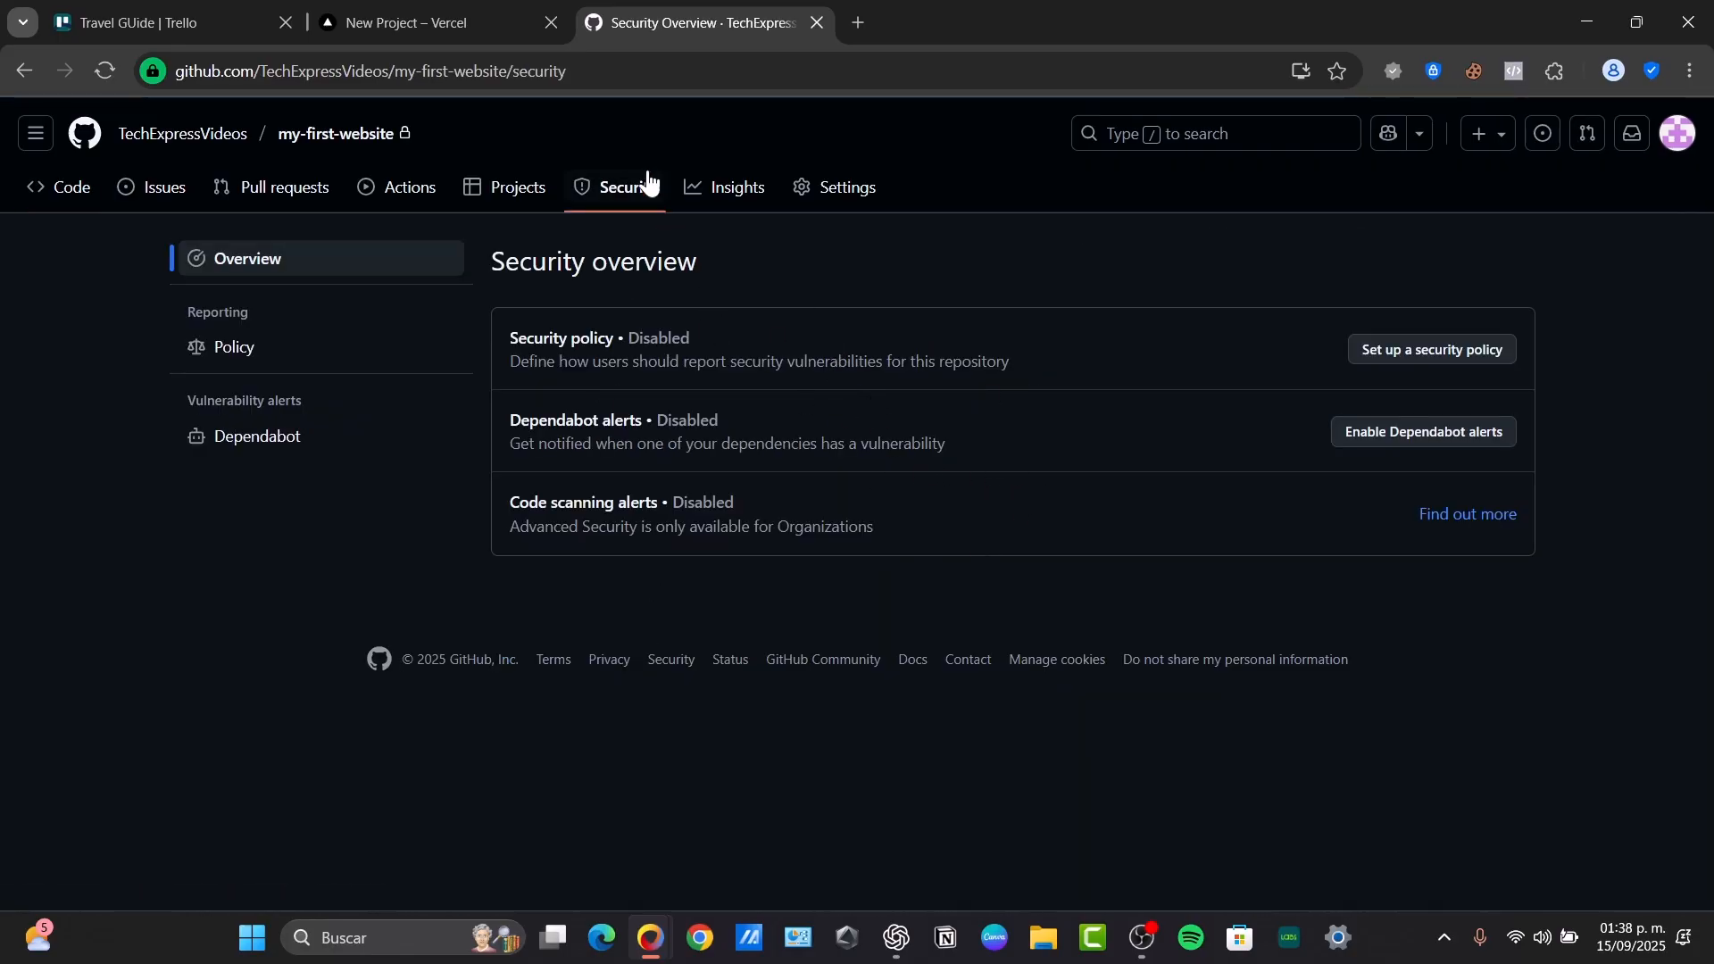
# Return to the Vercel project setup and try to deploy the project
pyautogui.click(455, 12)
pyautogui.click(899, 555)
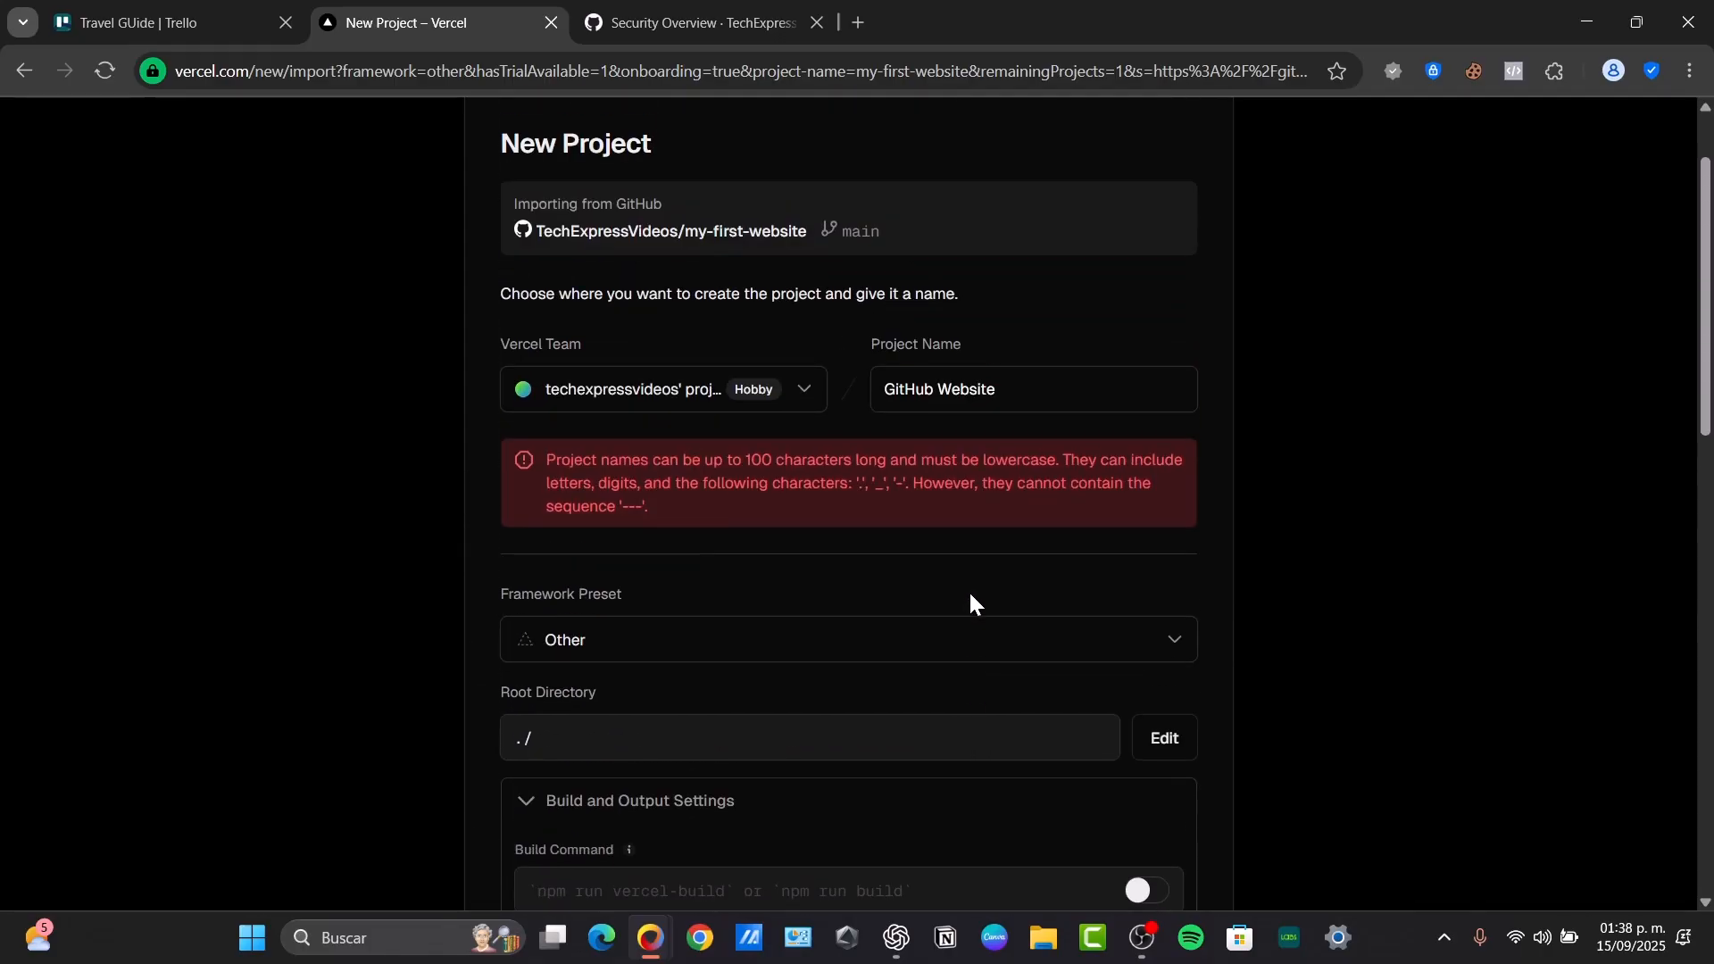
# Check the available framework presets and read the project naming rules in the Vercel project form
pyautogui.click(1172, 647)
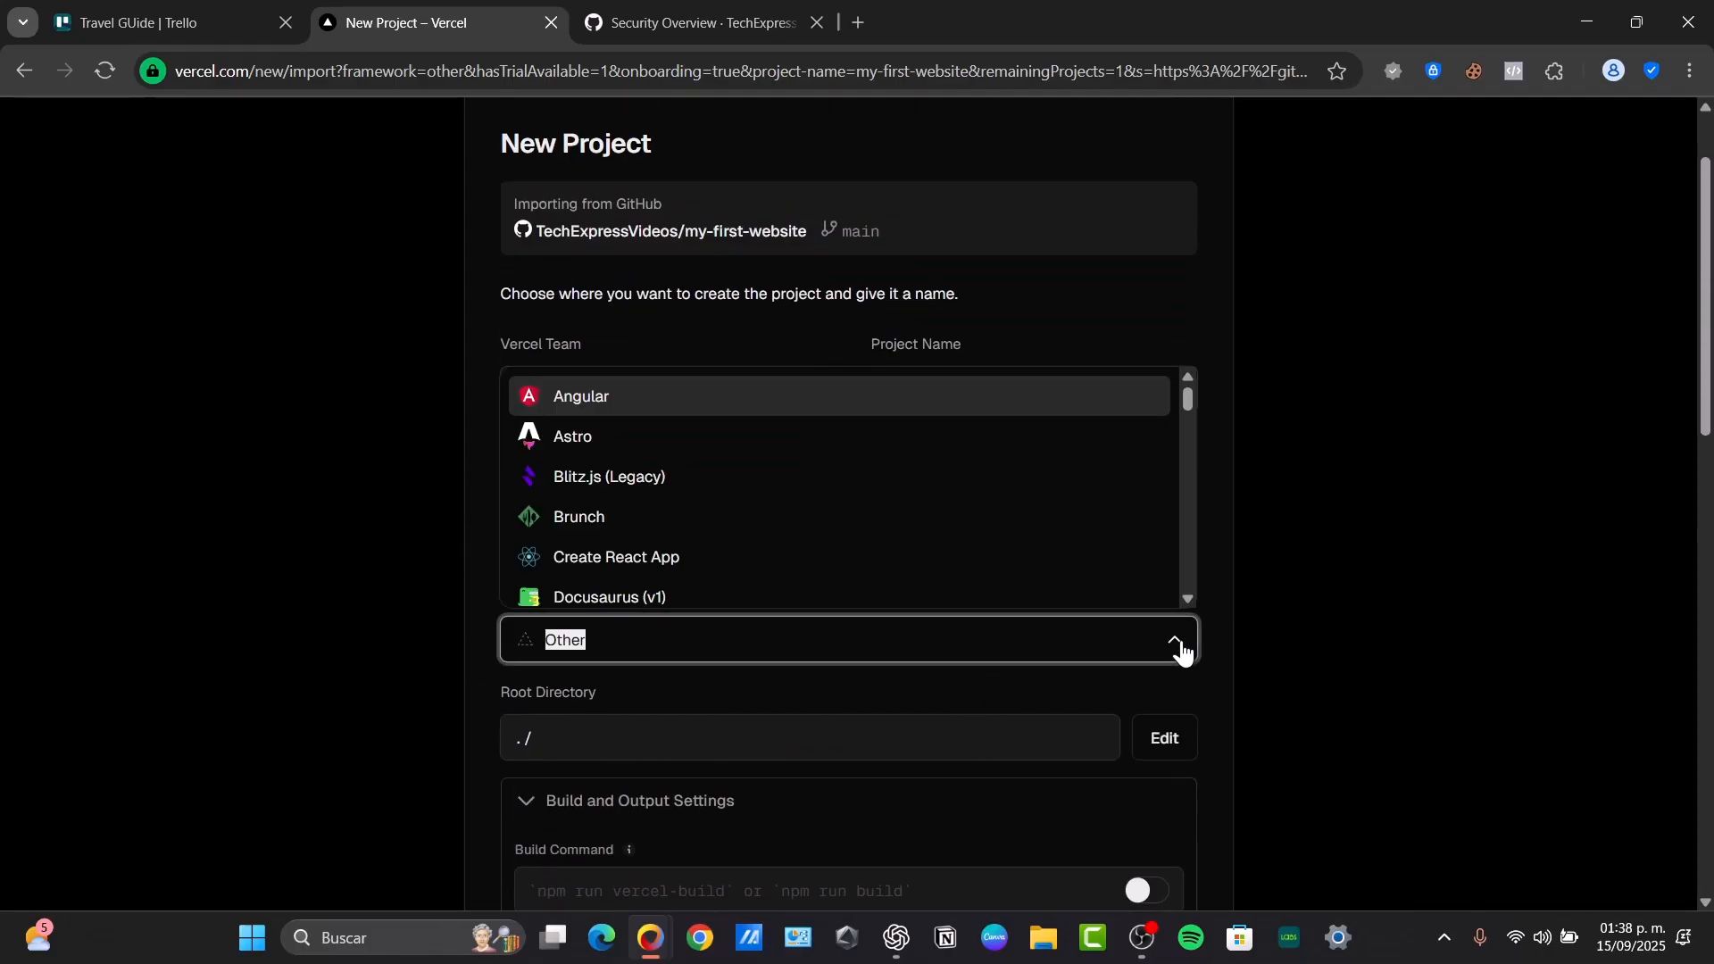
pyautogui.click(1219, 693)
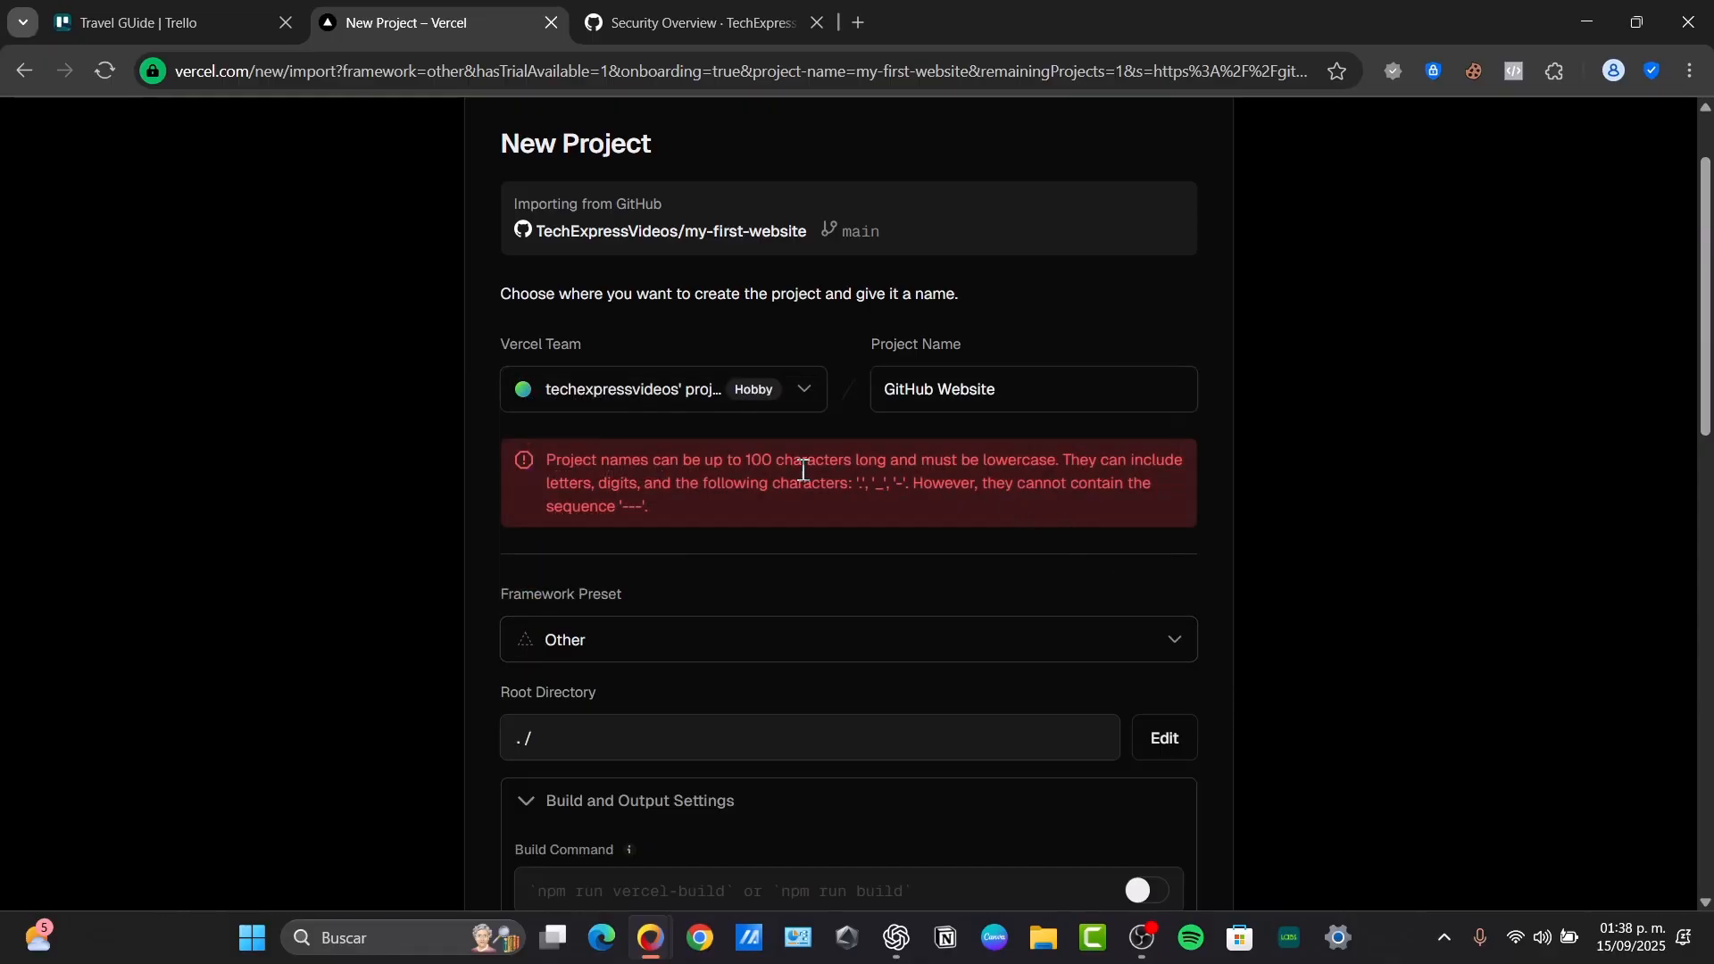
pyautogui.moveTo(608, 463); pyautogui.dragTo(987, 423)
# Replace the capital letters in the project name with lowercase g, h and w as needed, and try to deploy the project
pyautogui.click(948, 393)
pyautogui.press('BackSpace')
pyautogui.write('w')
pyautogui.click(917, 393)
pyautogui.press('BackSpace')
pyautogui.write('h')
pyautogui.press('BackSpace')
pyautogui.write('g')
pyautogui.scroll(-12, 948, 406)
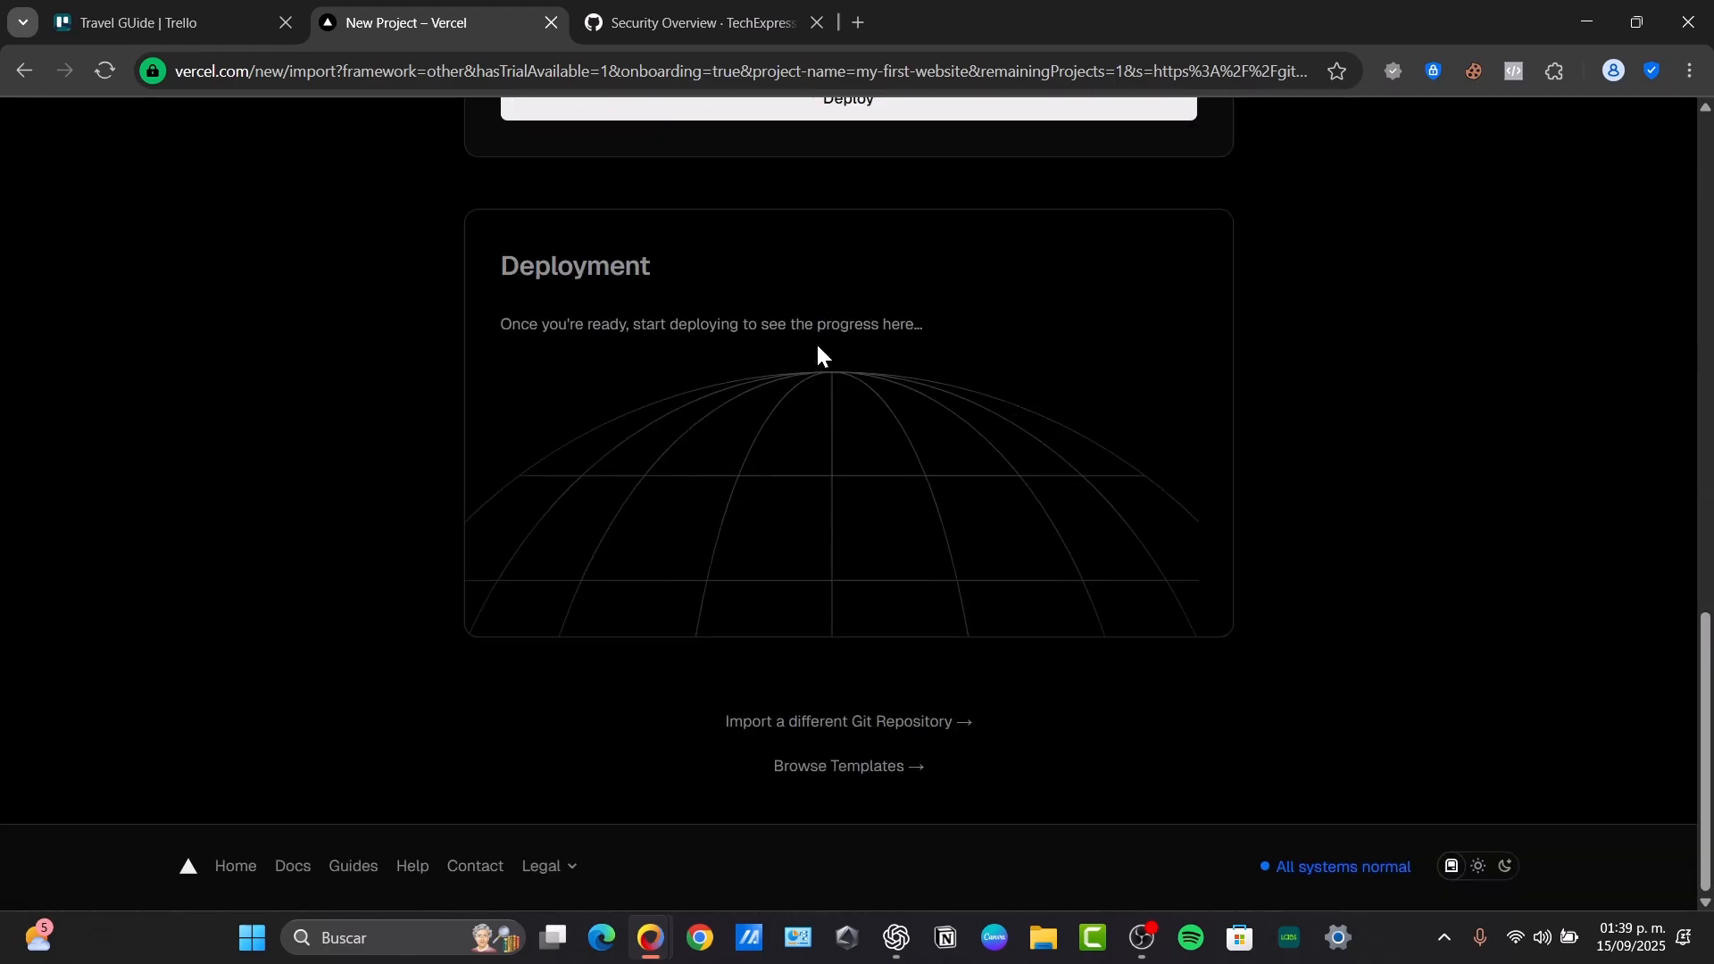
pyautogui.scroll(3, 836, 349)
pyautogui.click(856, 390)
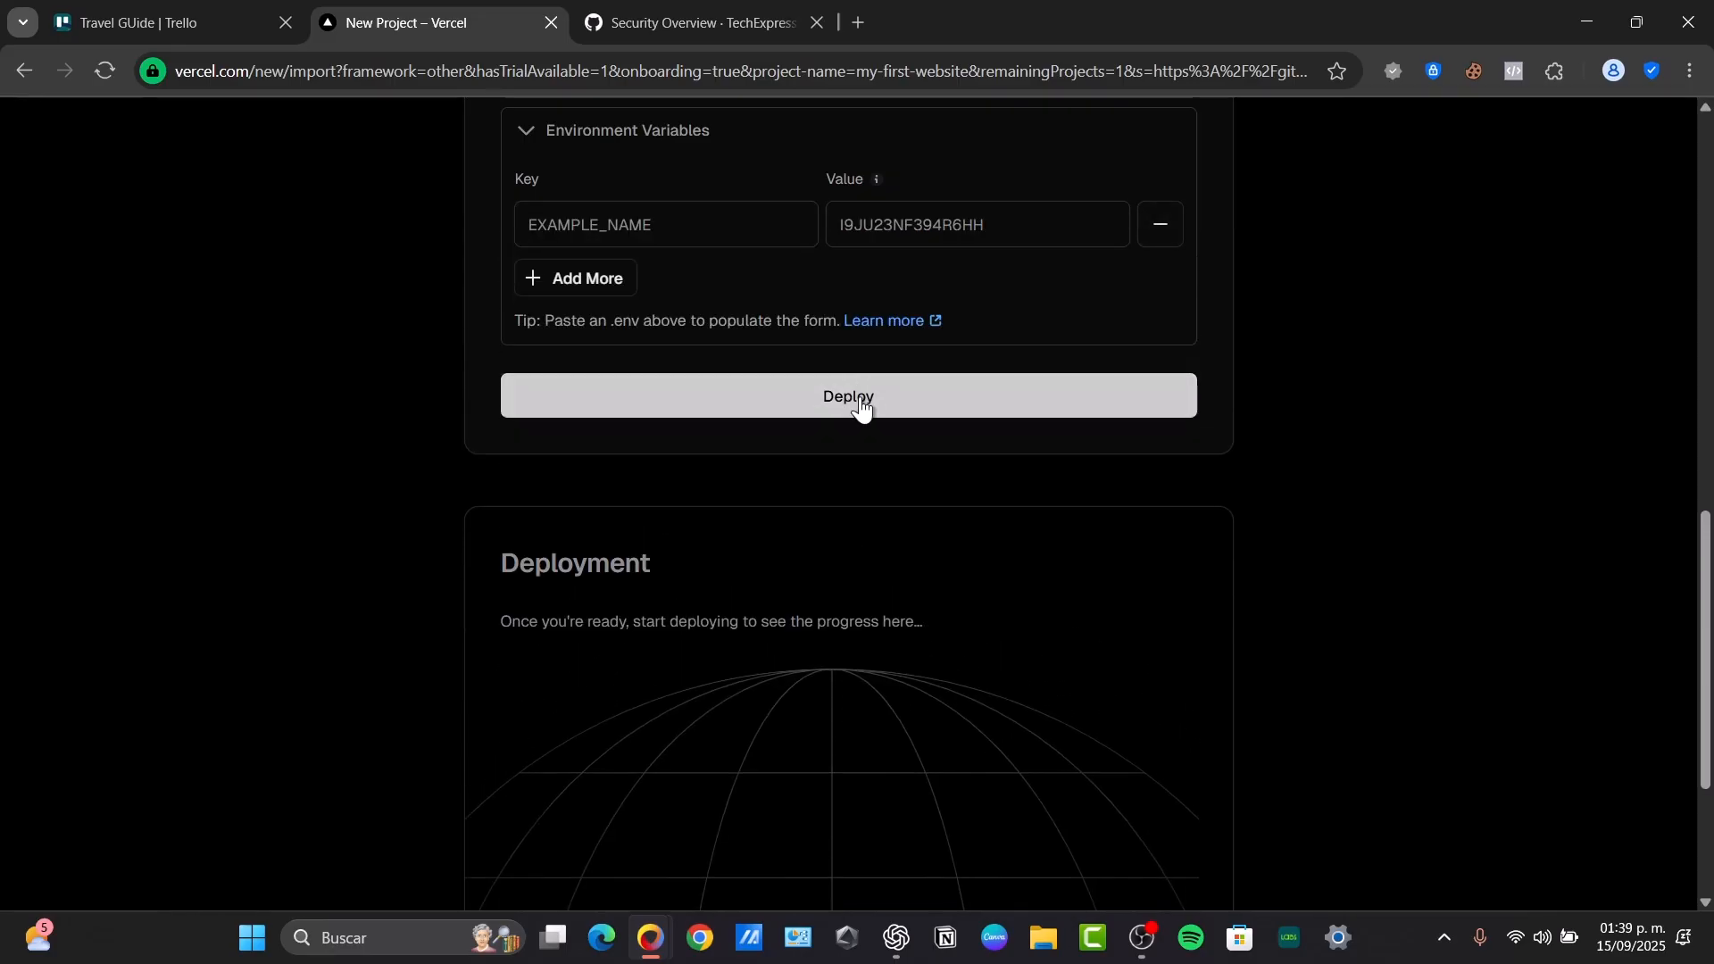
# Set the project name to githubwebsite without a space and try to deploy the project
pyautogui.scroll(10, 862, 423)
pyautogui.click(933, 247)
pyautogui.write('-')
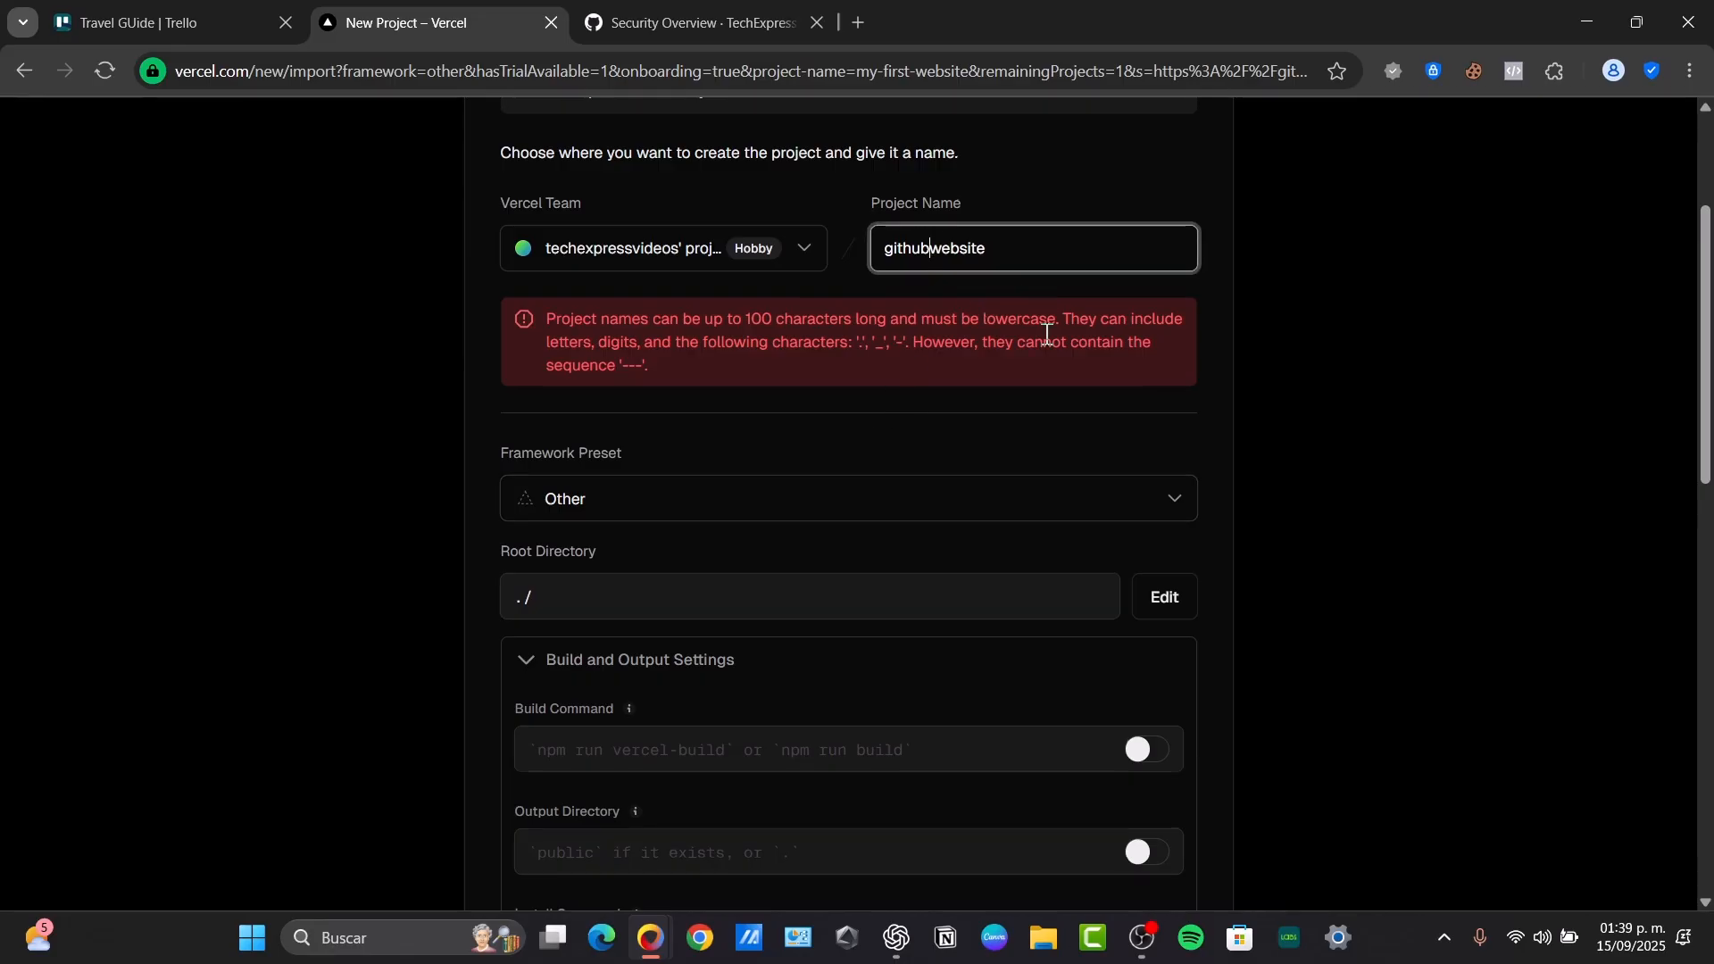
pyautogui.scroll(-12, 839, 458)
pyautogui.scroll(3, 783, 298)
pyautogui.click(834, 397)
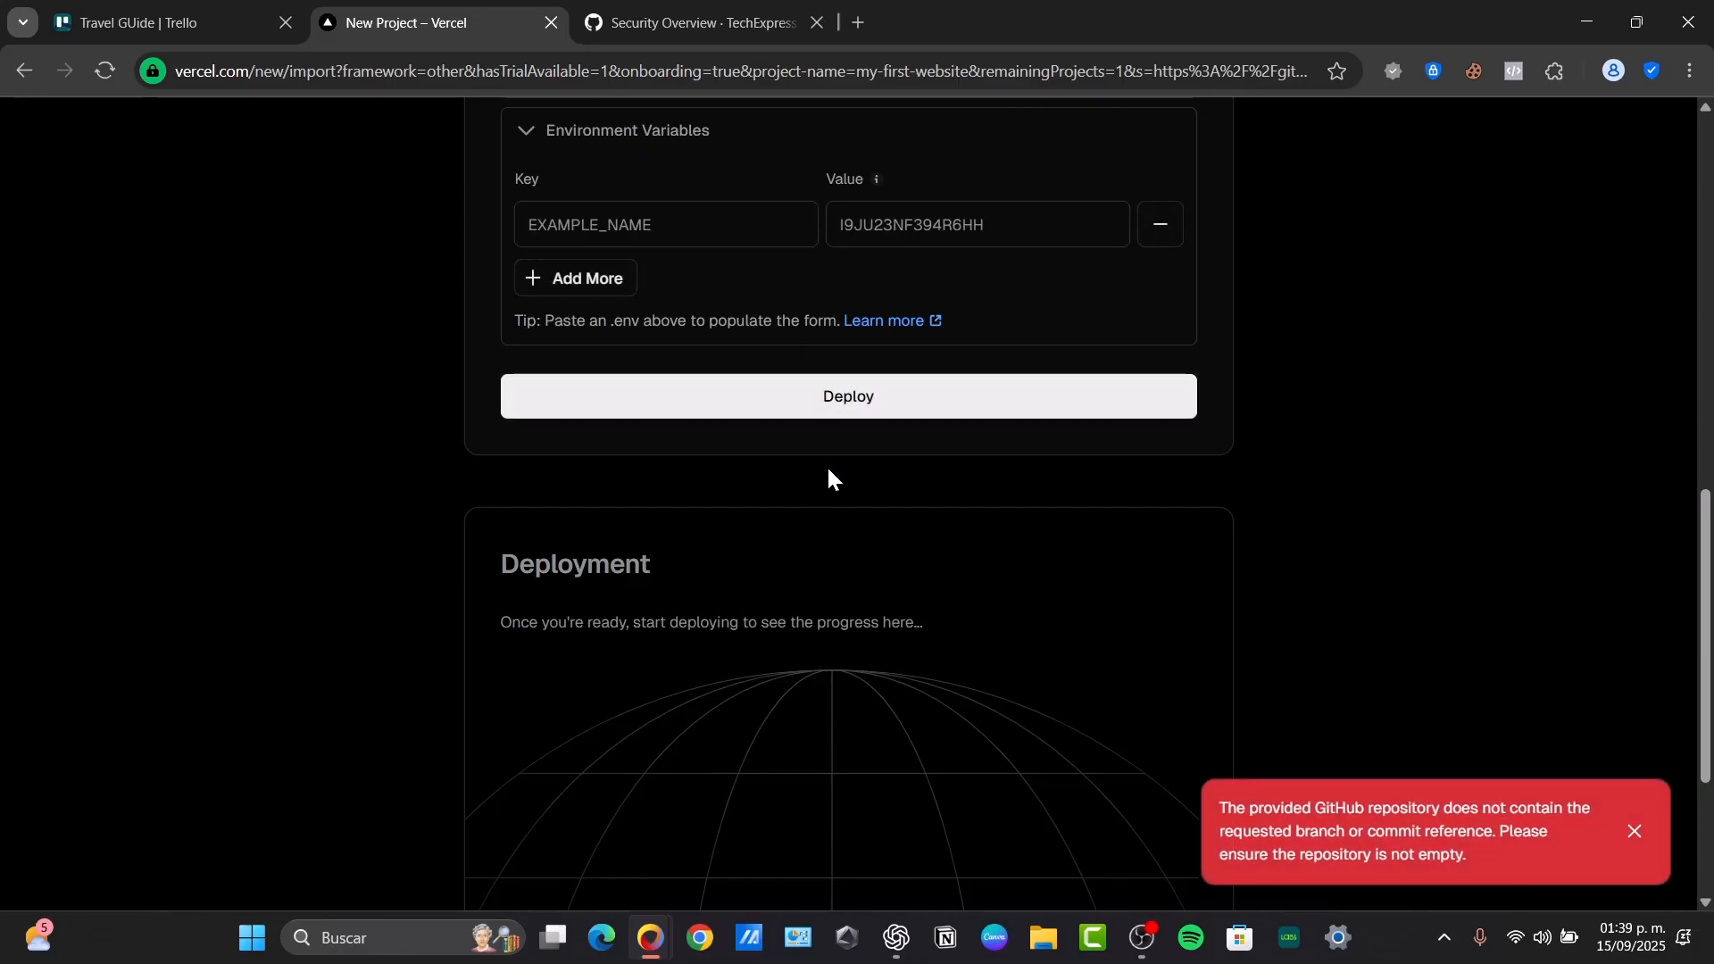
# Read the notification from the deployment attempt and review the project details
pyautogui.moveTo(1473, 855); pyautogui.dragTo(1275, 817)
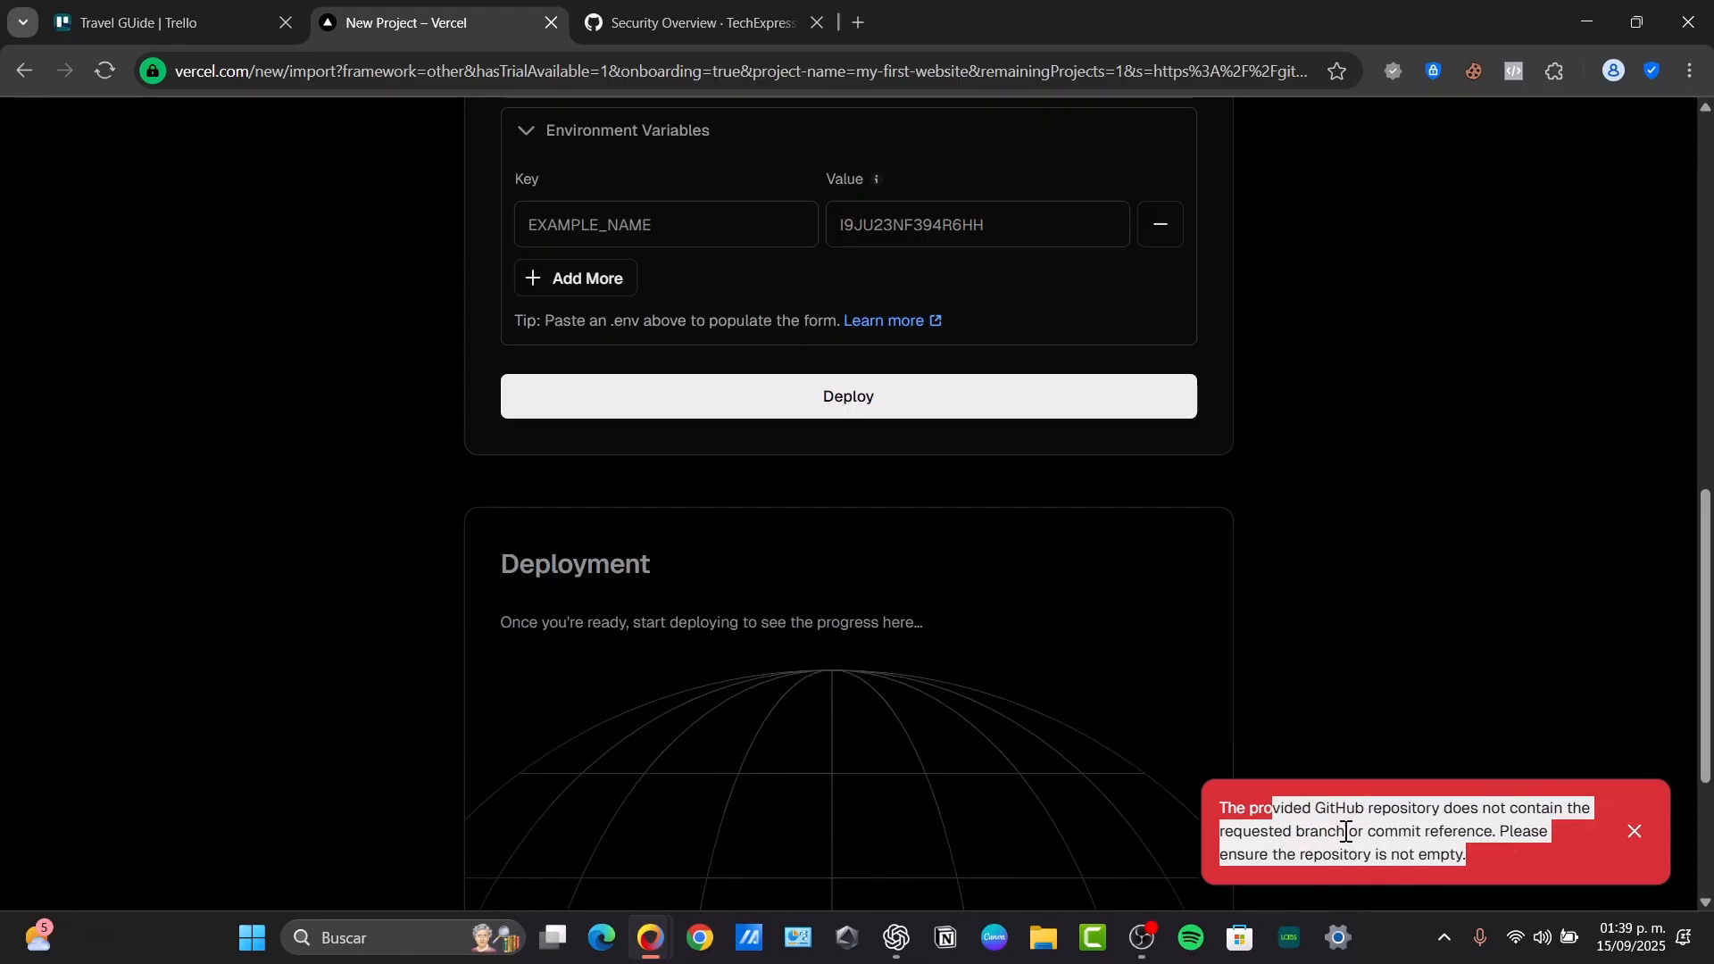
pyautogui.click(1408, 832)
pyautogui.moveTo(1480, 854)
pyautogui.mouseDown()
pyautogui.moveTo(1453, 855)
pyautogui.moveTo(1486, 841)
pyautogui.mouseUp()
pyautogui.scroll(15, 900, 598)
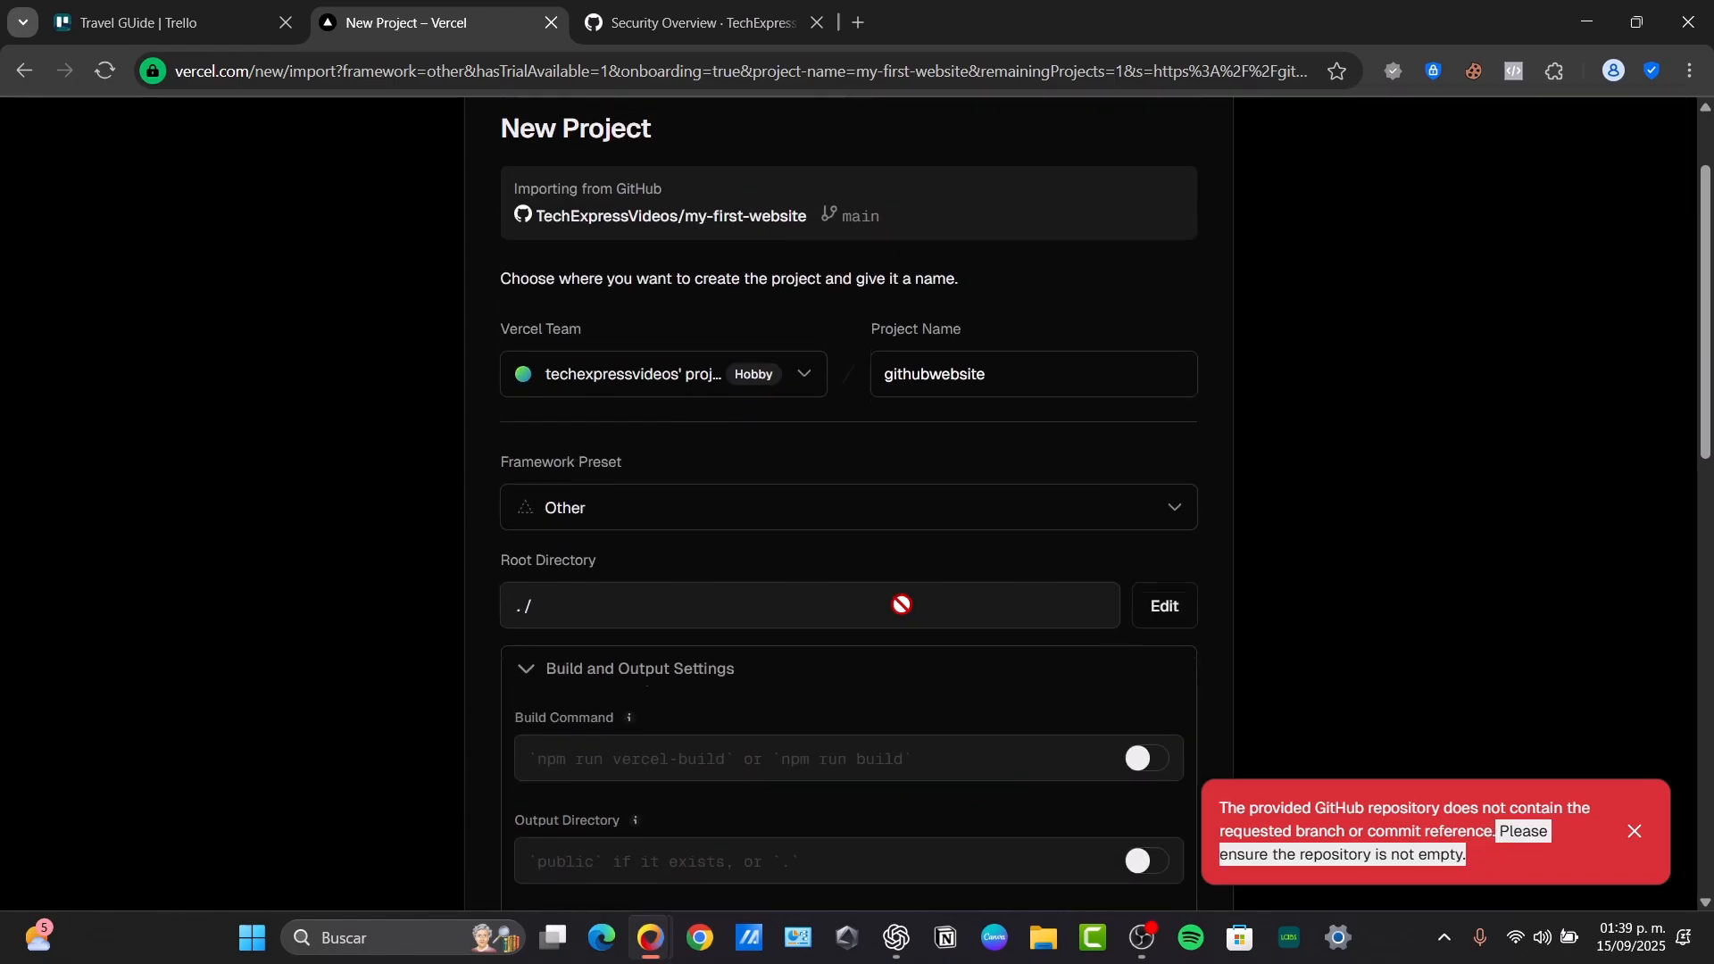
# Examine the Projects, Code and Issues pages of the my-first-website repository on GitHub
pyautogui.click(780, 8)
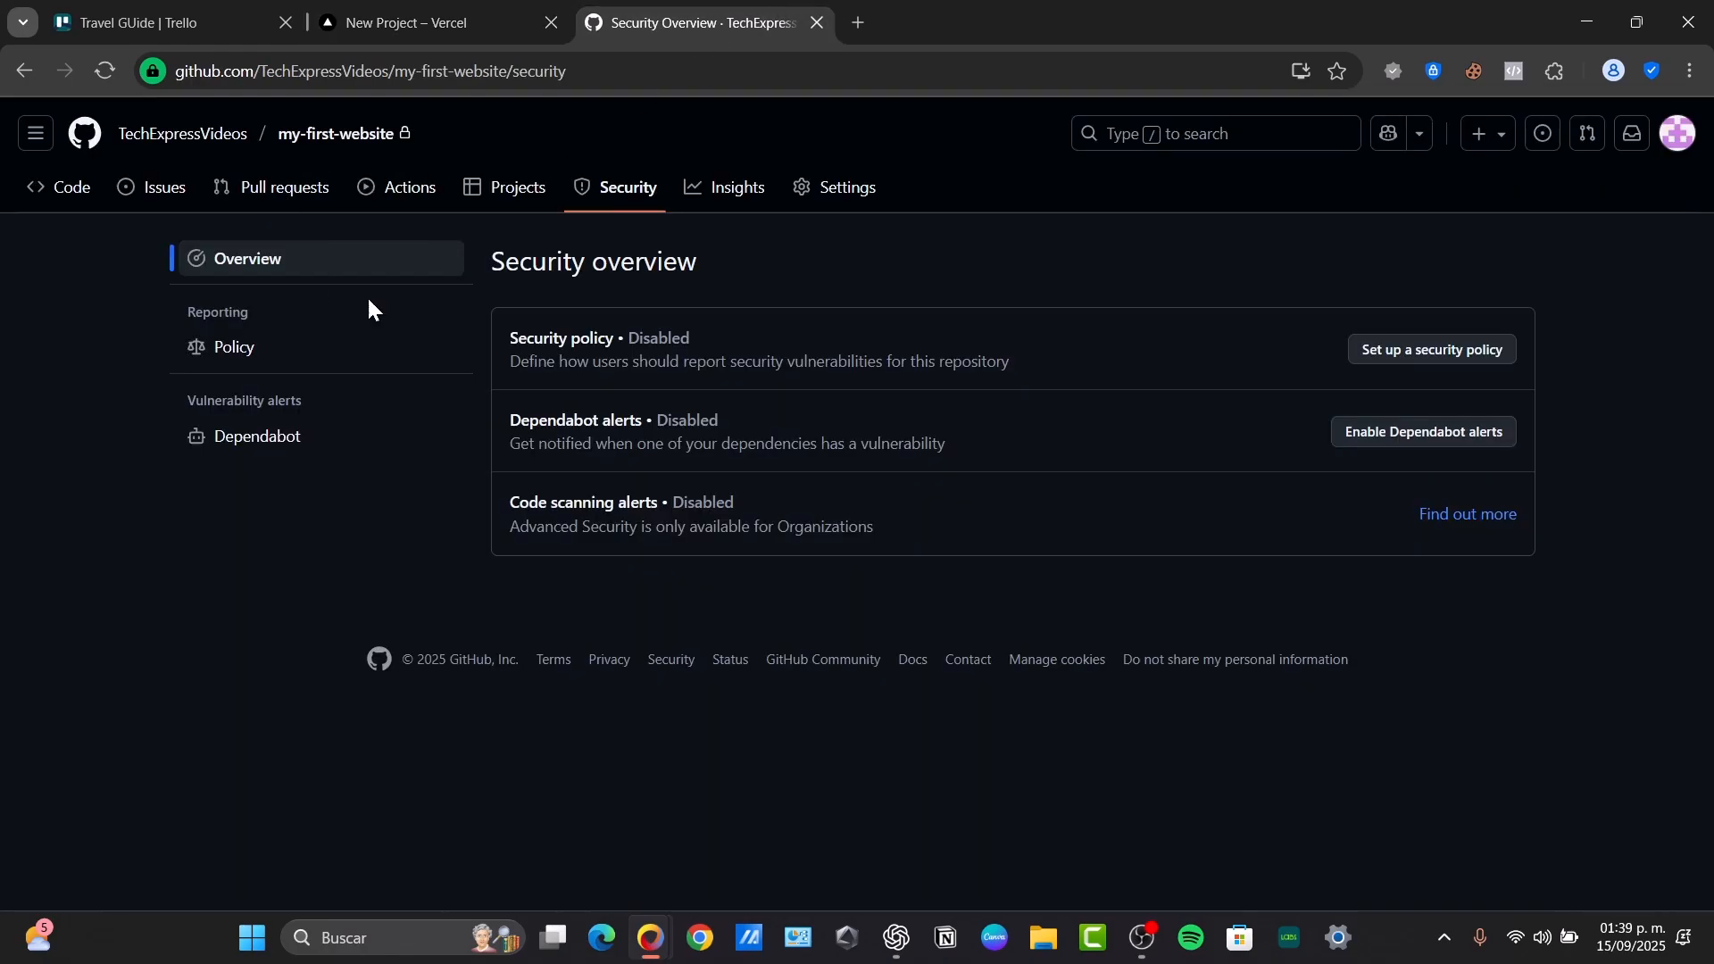
pyautogui.click(521, 198)
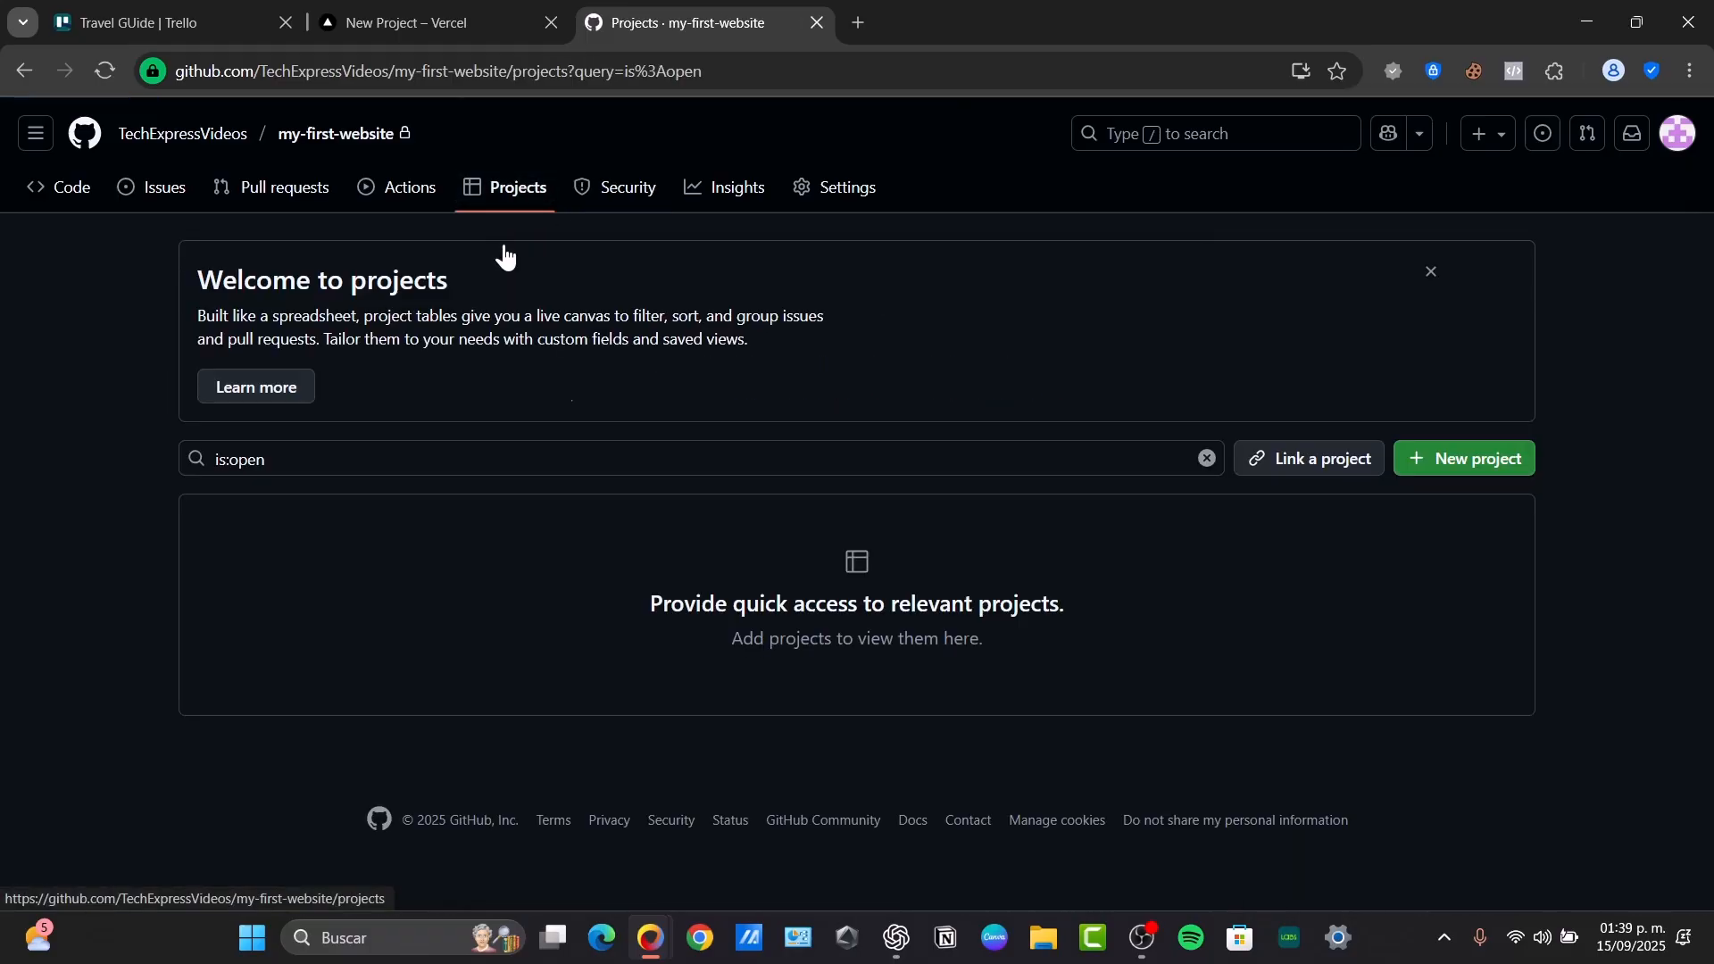
pyautogui.click(82, 203)
pyautogui.scroll(-3, 736, 543)
pyautogui.scroll(3, 737, 544)
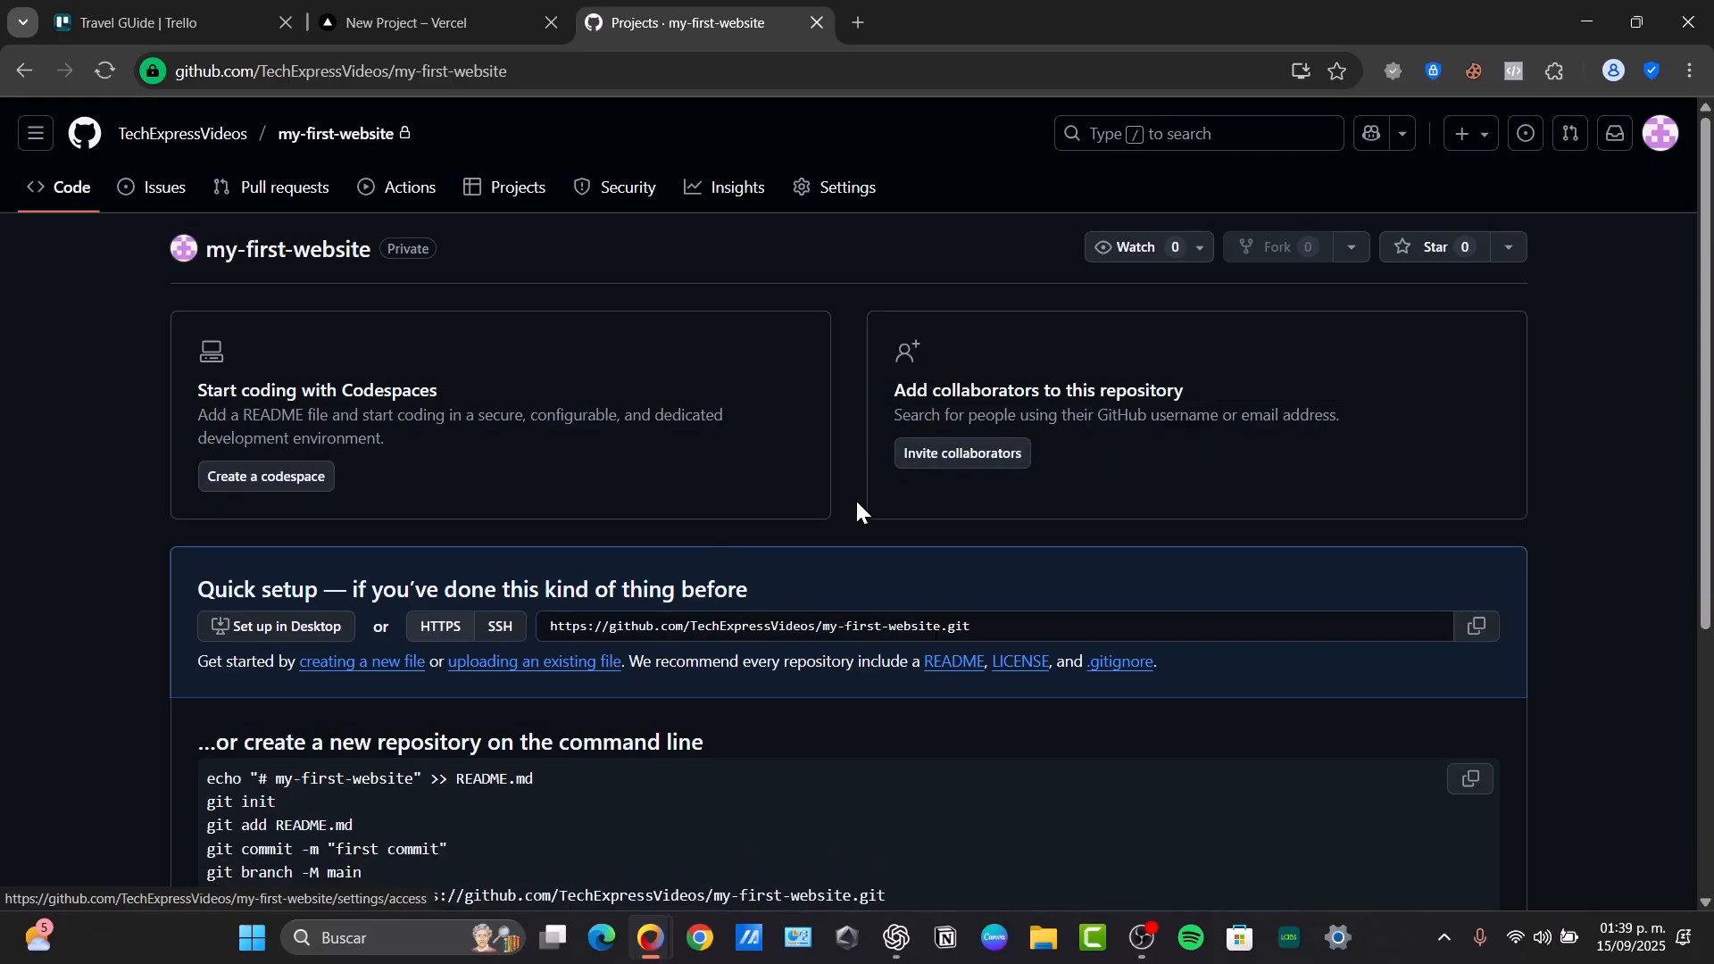
pyautogui.scroll(-3, 668, 573)
pyautogui.scroll(-1, 673, 573)
pyautogui.scroll(5, 674, 553)
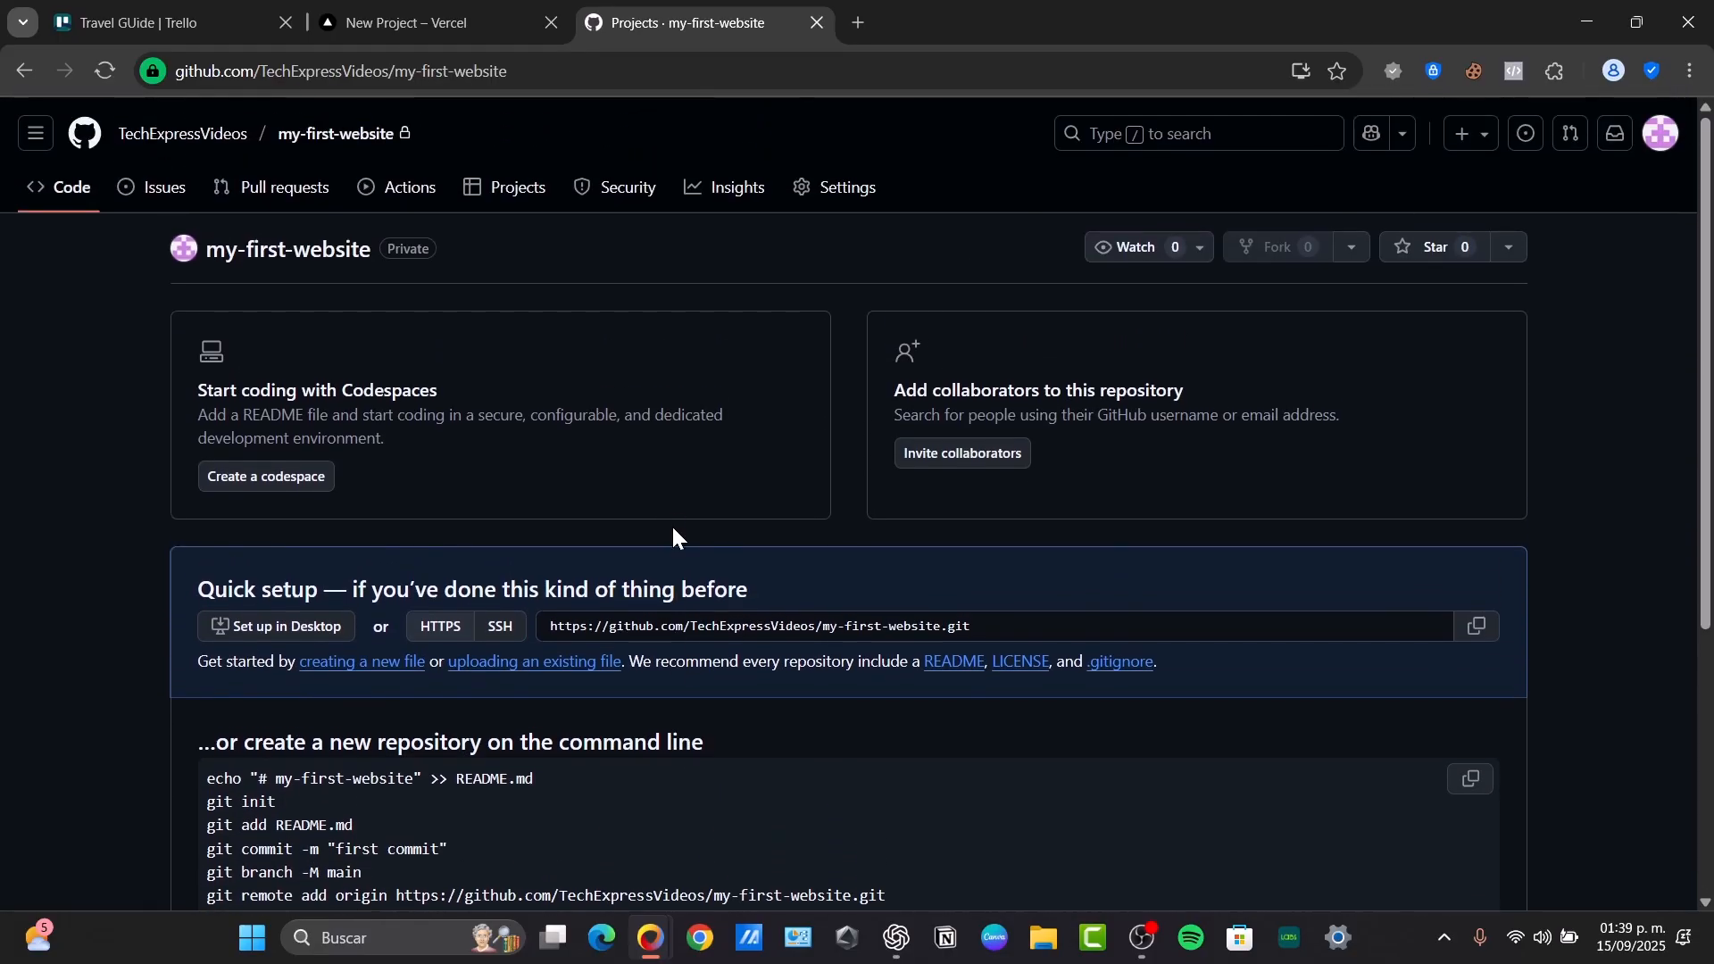
pyautogui.click(125, 197)
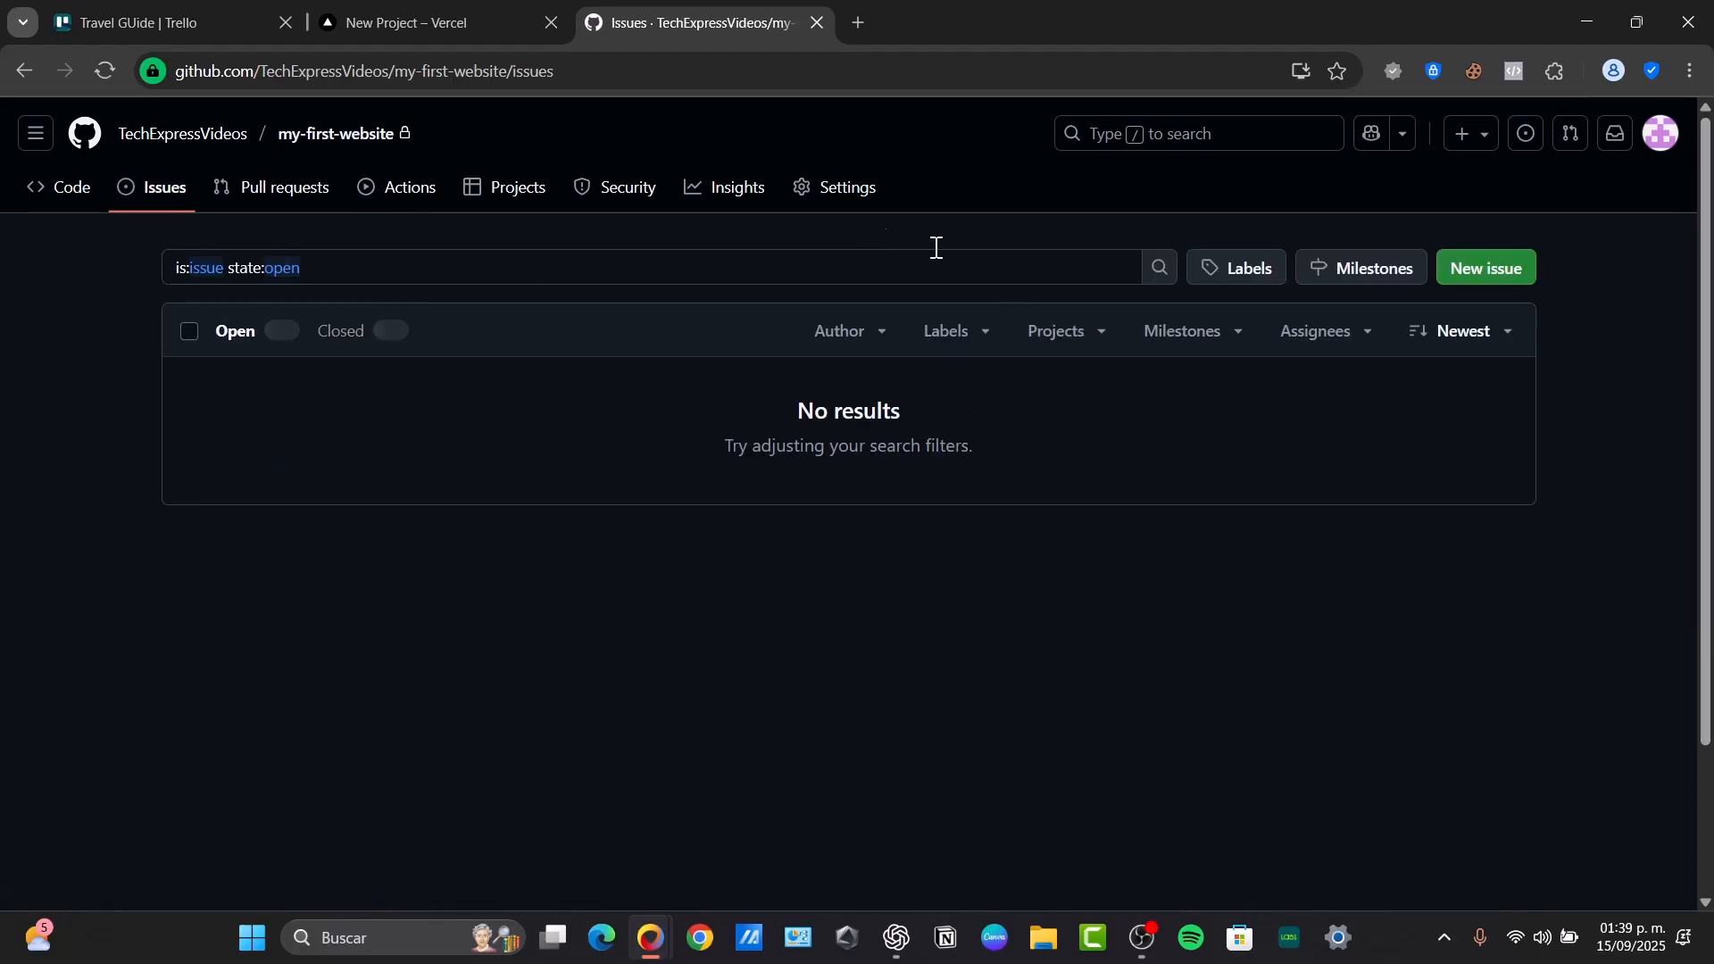
# Return to the Vercel project setup, try deploying under the same project name and read the notification
pyautogui.click(425, 25)
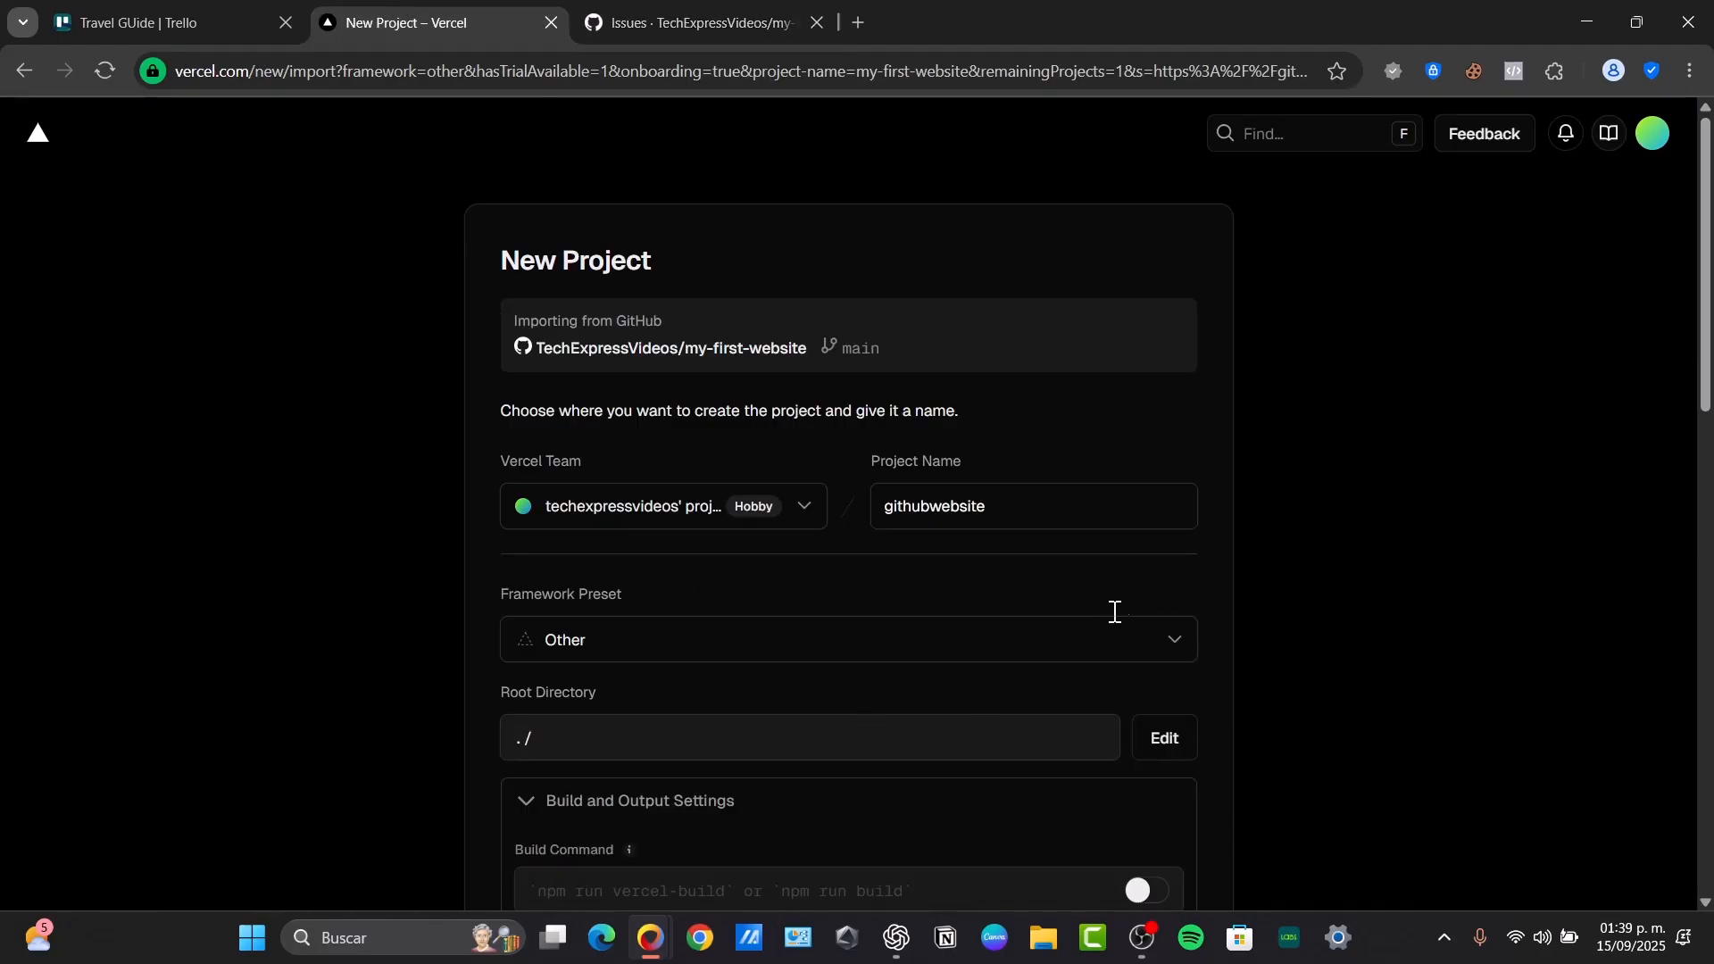
pyautogui.scroll(-10, 1115, 613)
pyautogui.click(1004, 547)
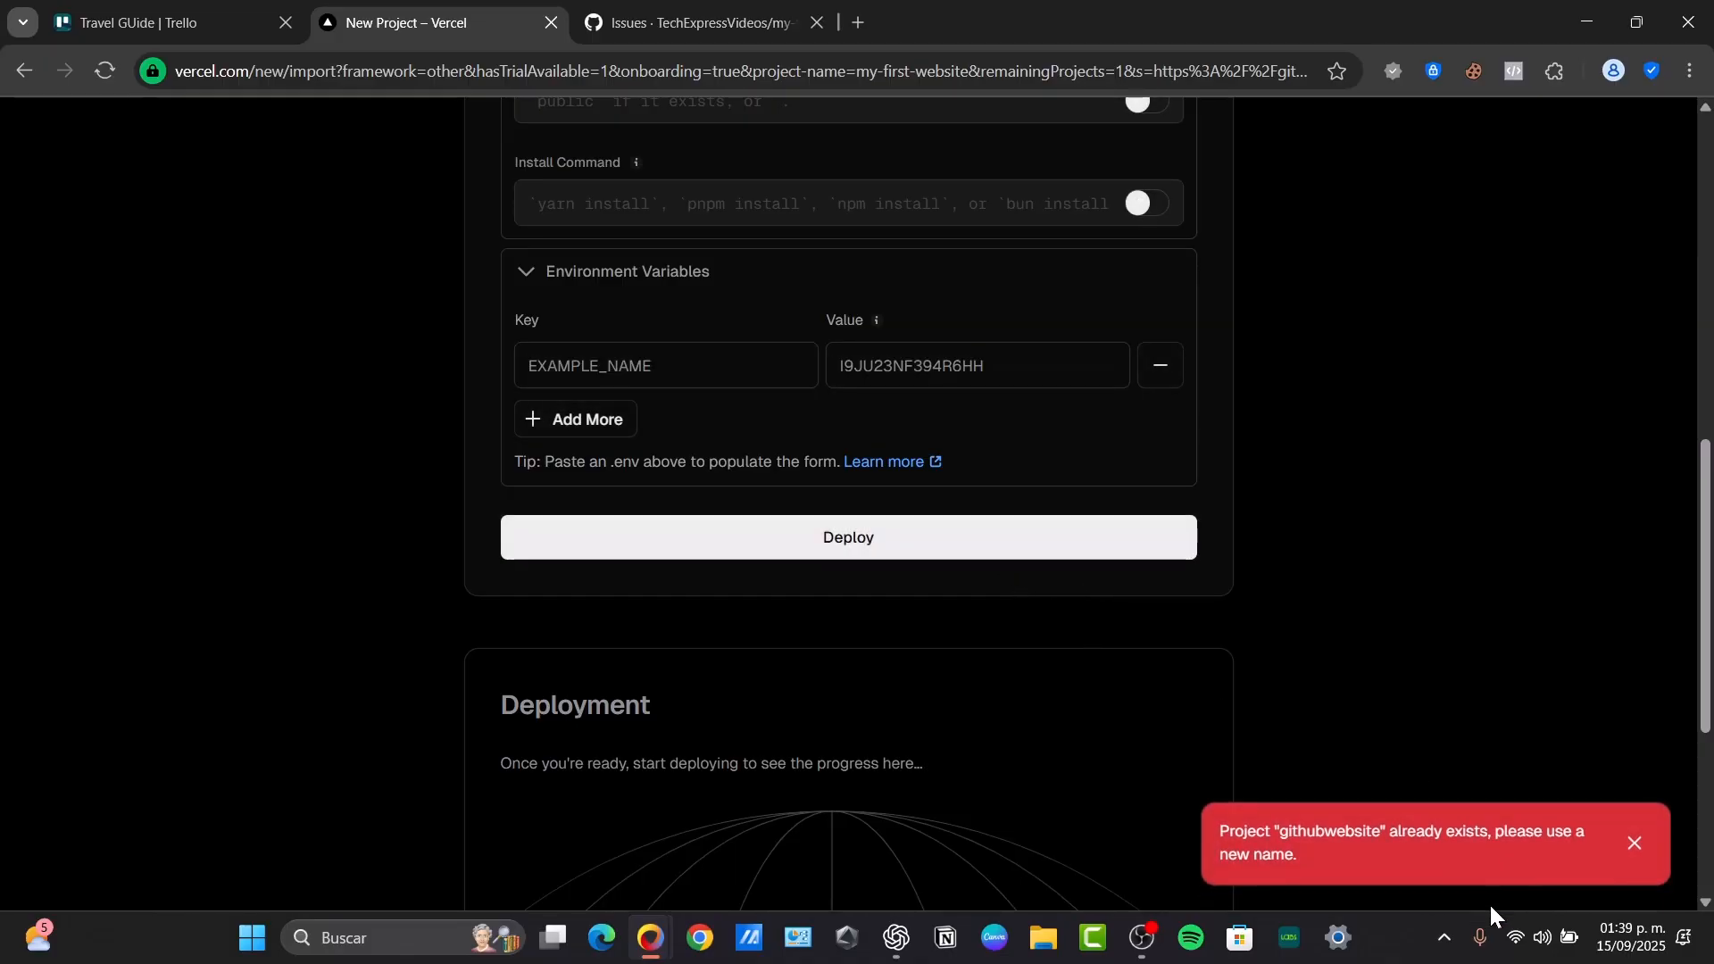
pyautogui.moveTo(1339, 854); pyautogui.dragTo(1325, 831)
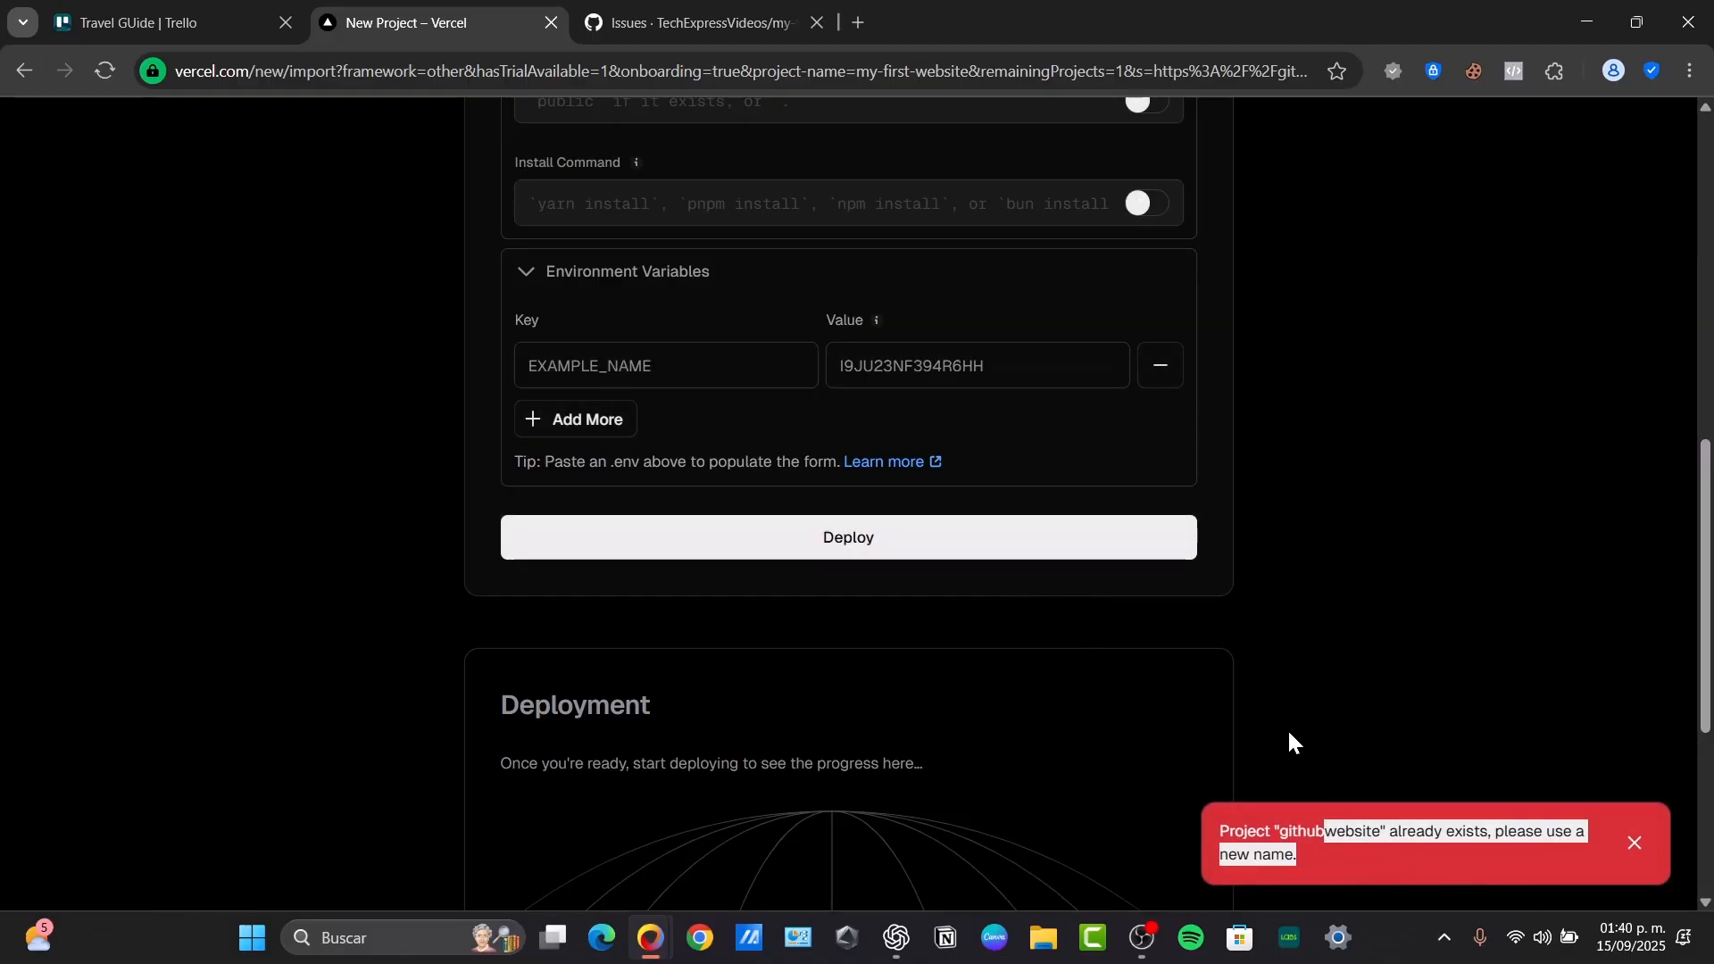
# Shorten the project name from its end and try to deploy the project under the new name
pyautogui.scroll(10, 1288, 731)
pyautogui.click(1016, 503)
pyautogui.press('BackSpace')
pyautogui.scroll(-7, 1022, 612)
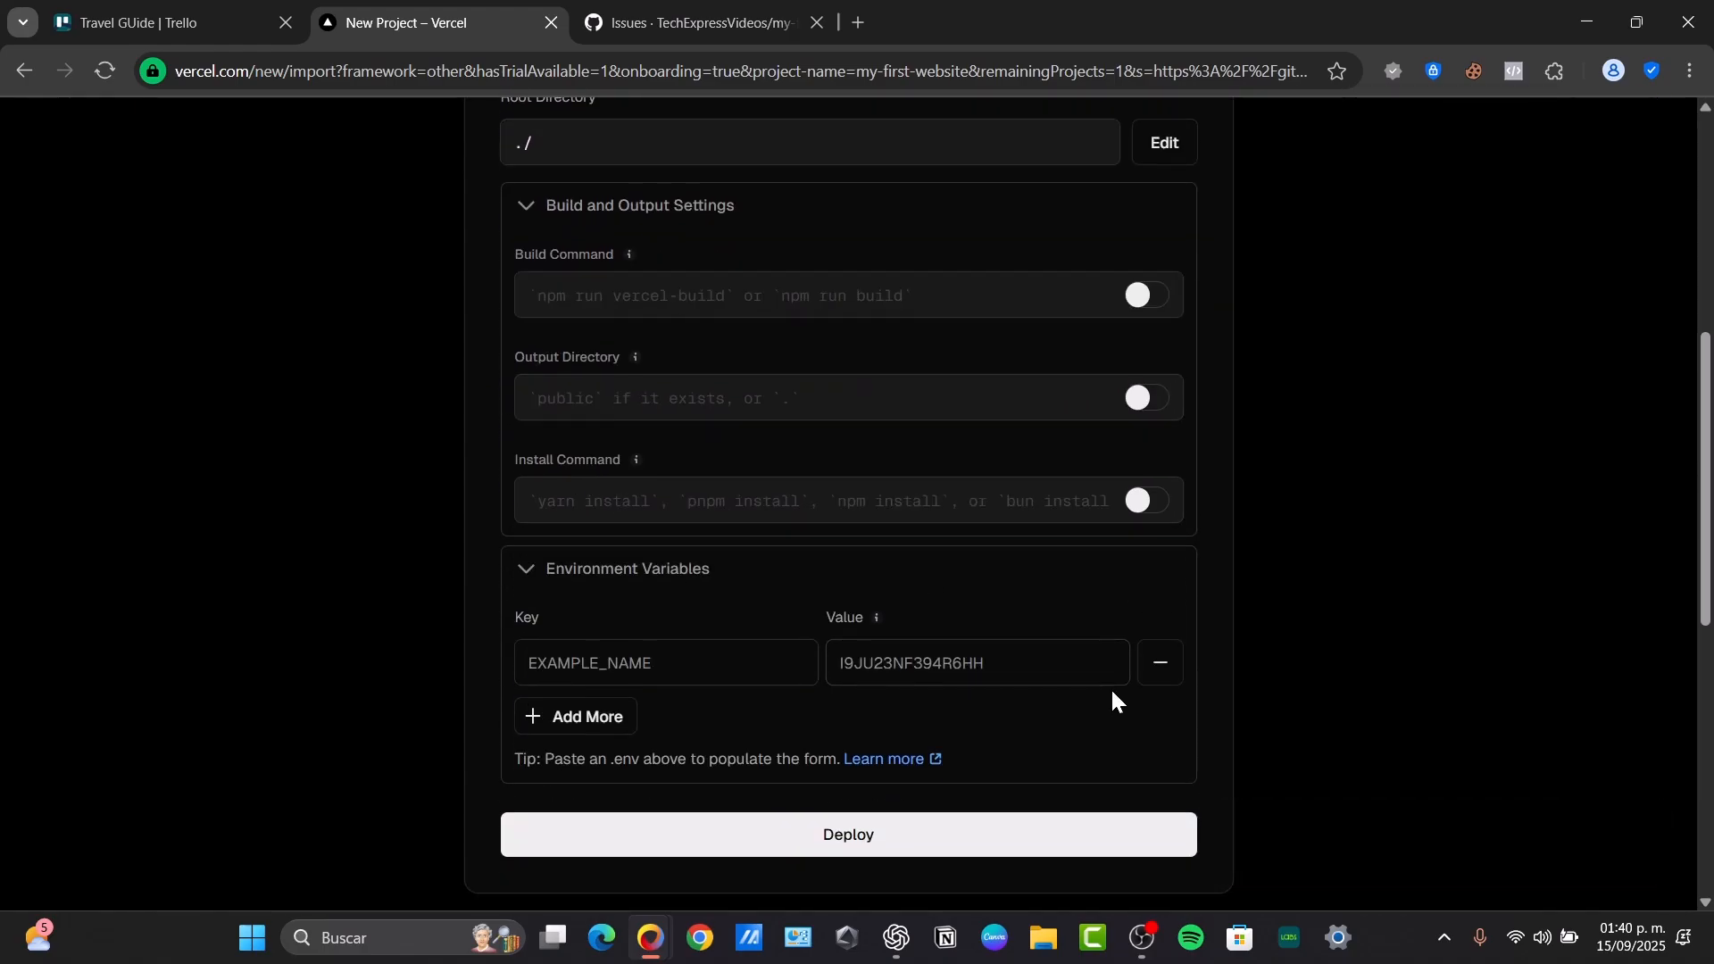
pyautogui.click(949, 845)
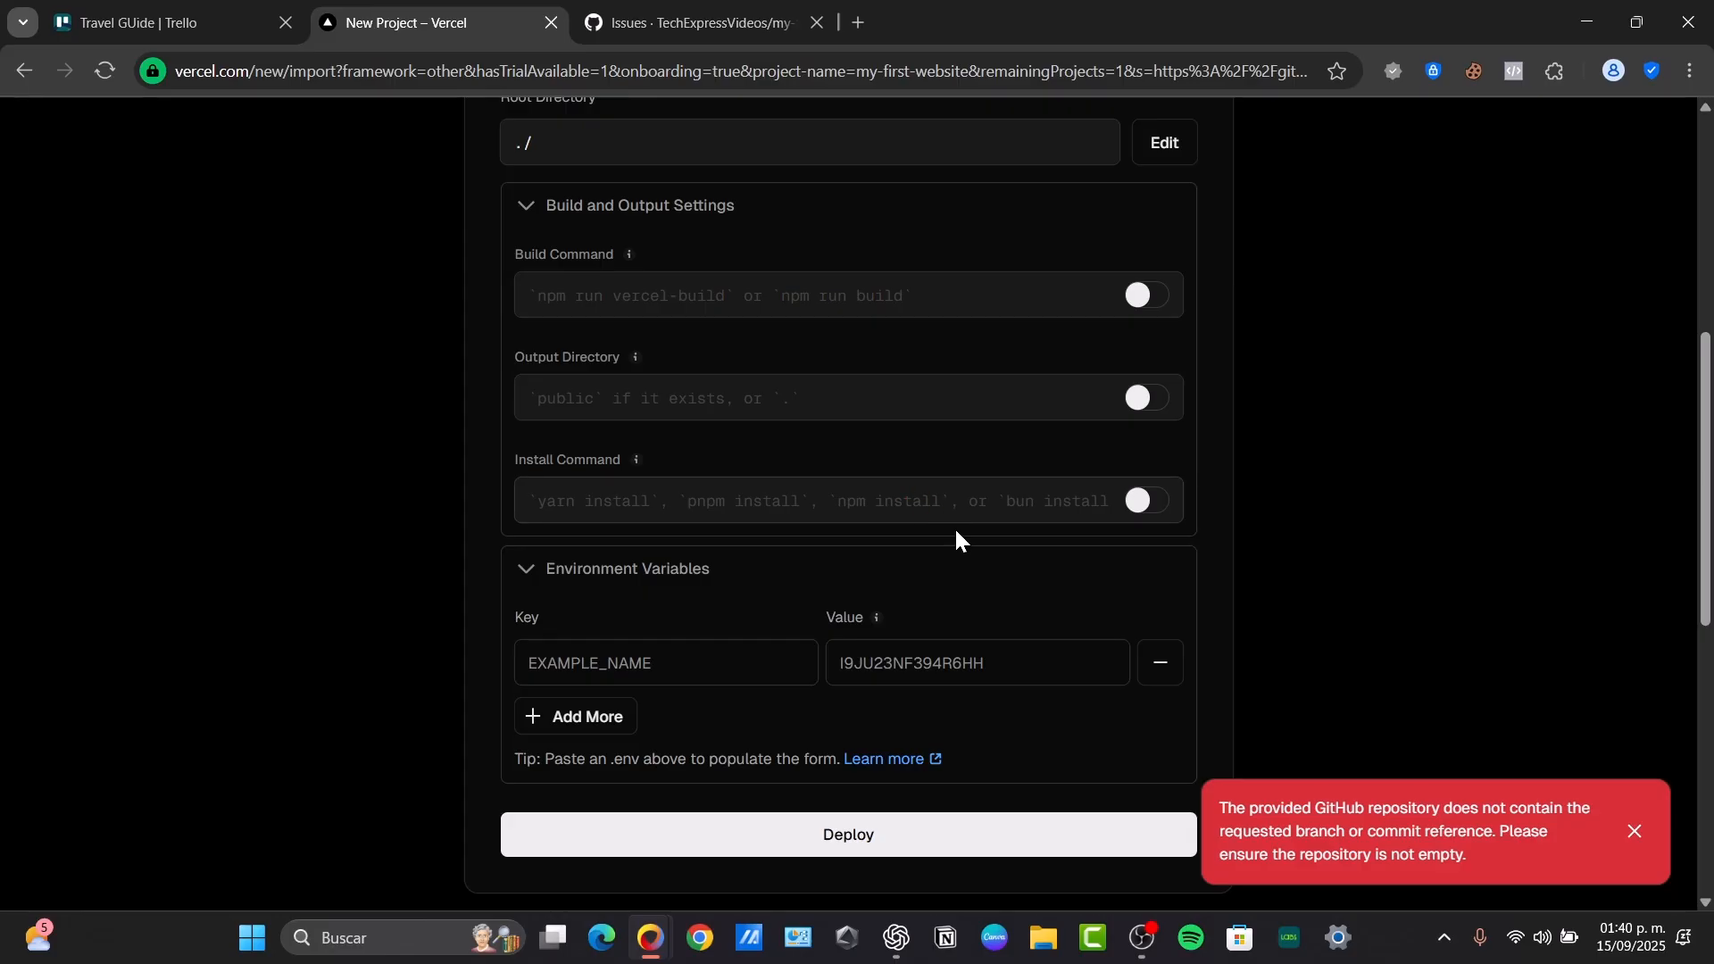
# Switch back to GitHub and open the account's home dashboard
pyautogui.scroll(6, 957, 540)
pyautogui.click(688, 23)
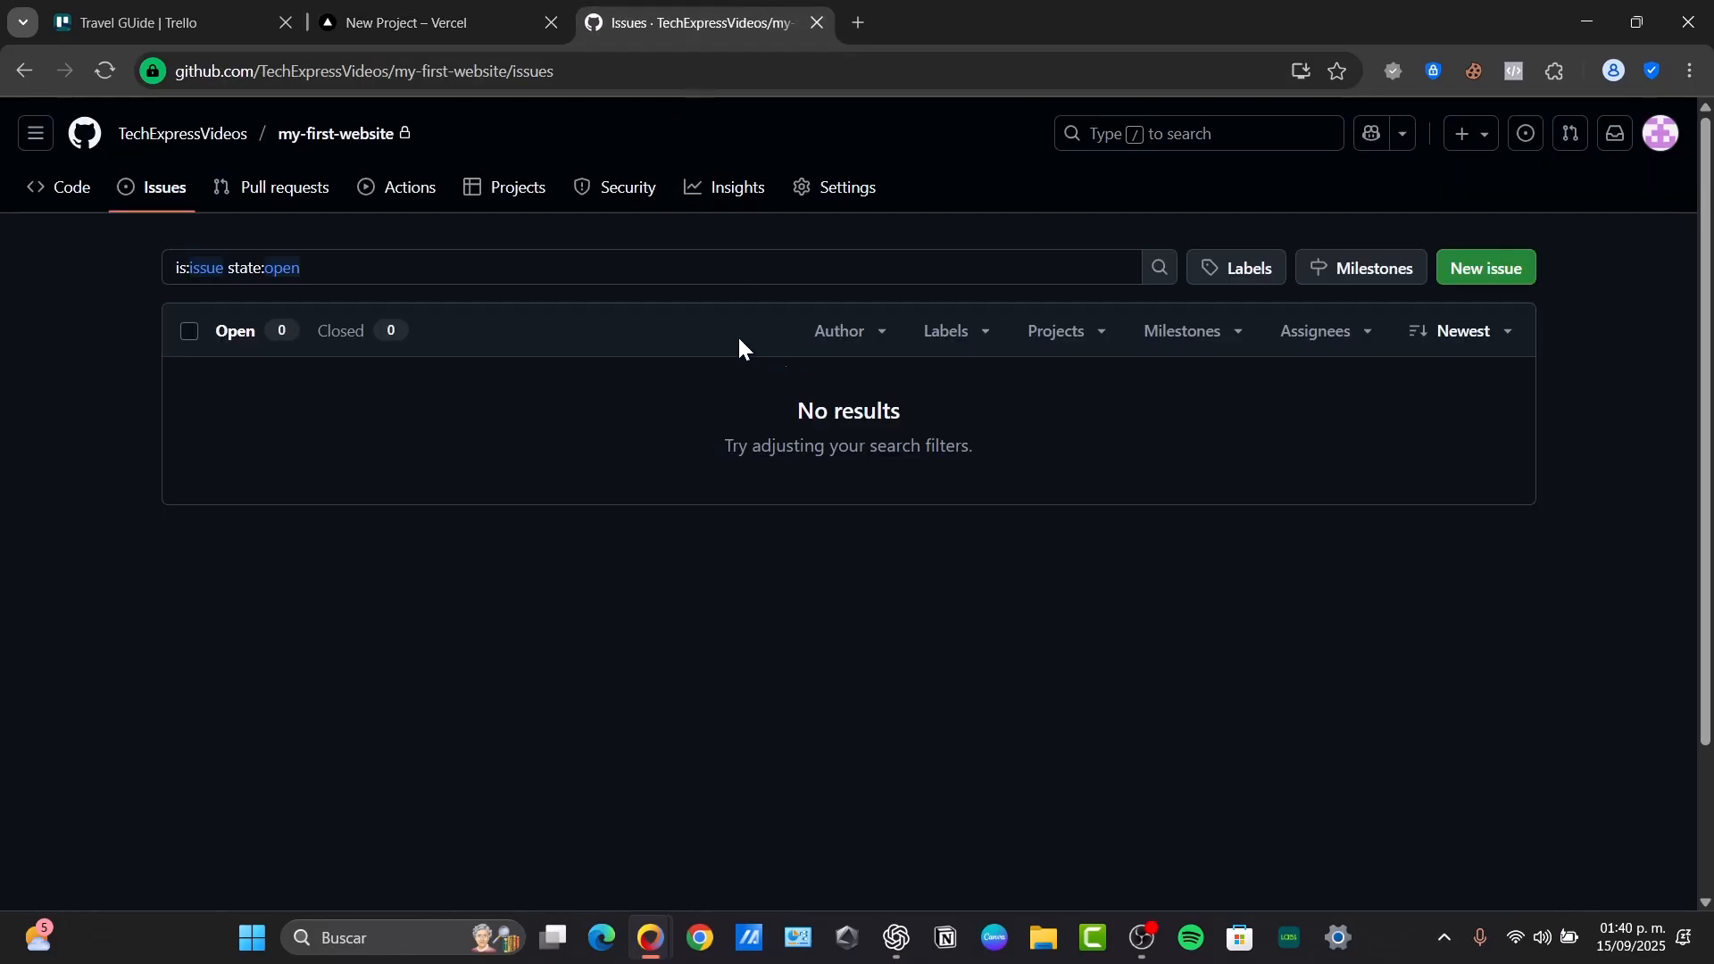
pyautogui.click(37, 138)
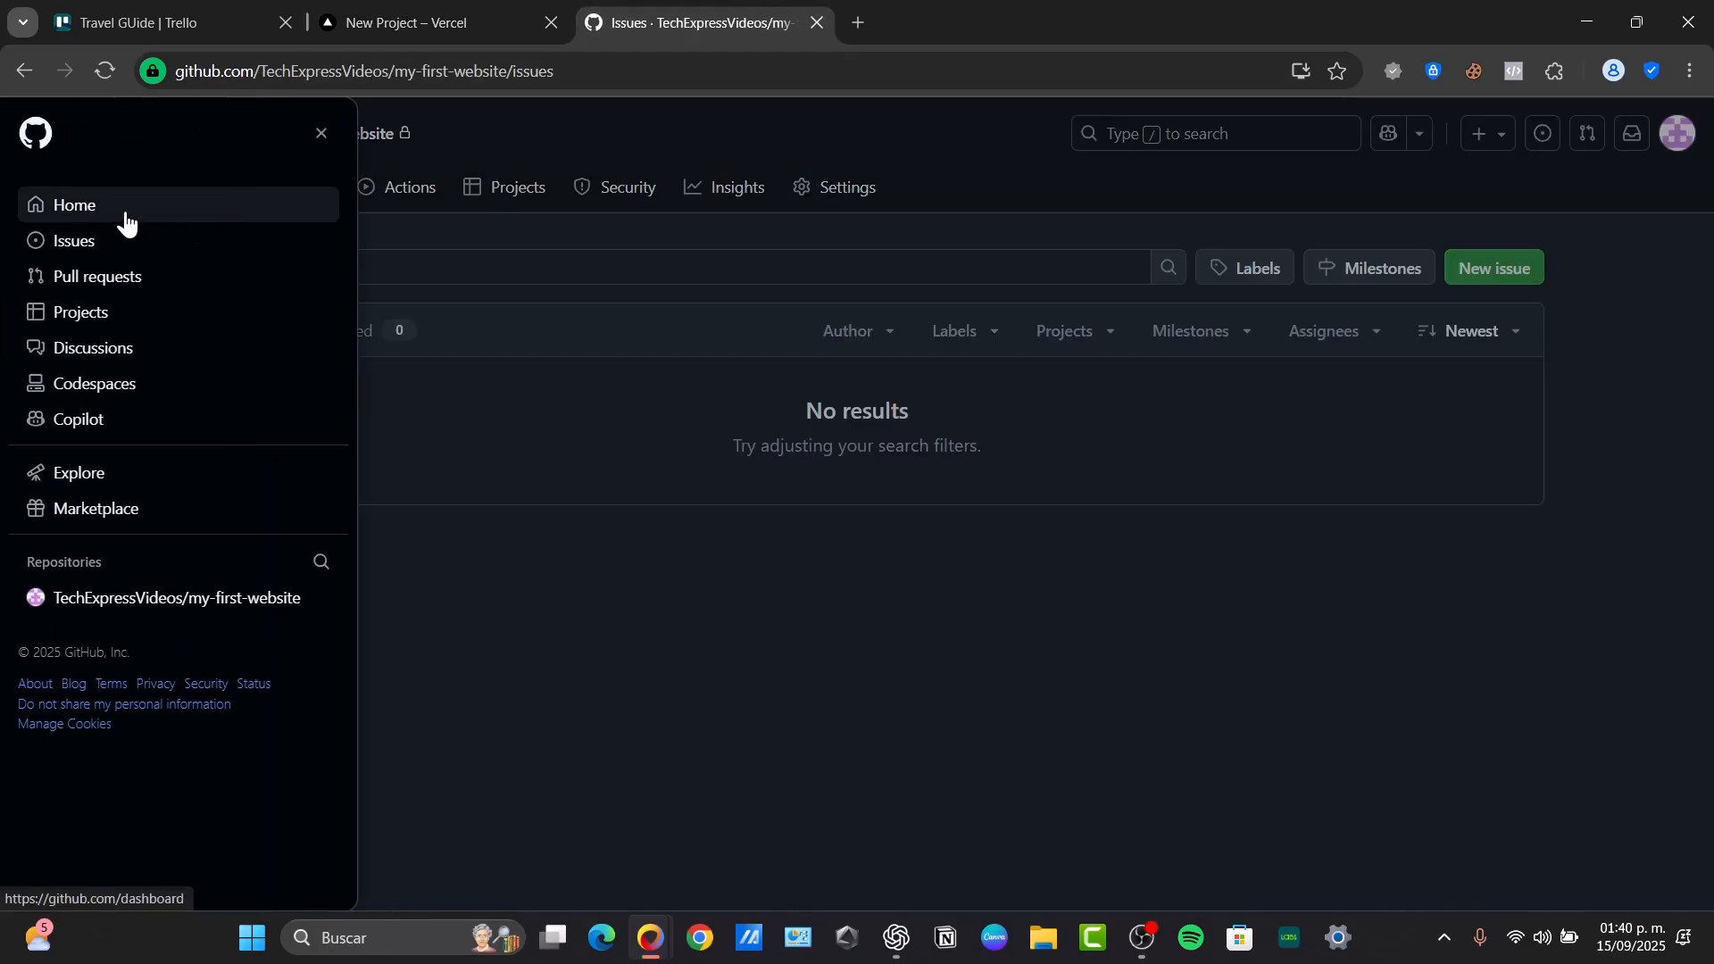
pyautogui.click(115, 217)
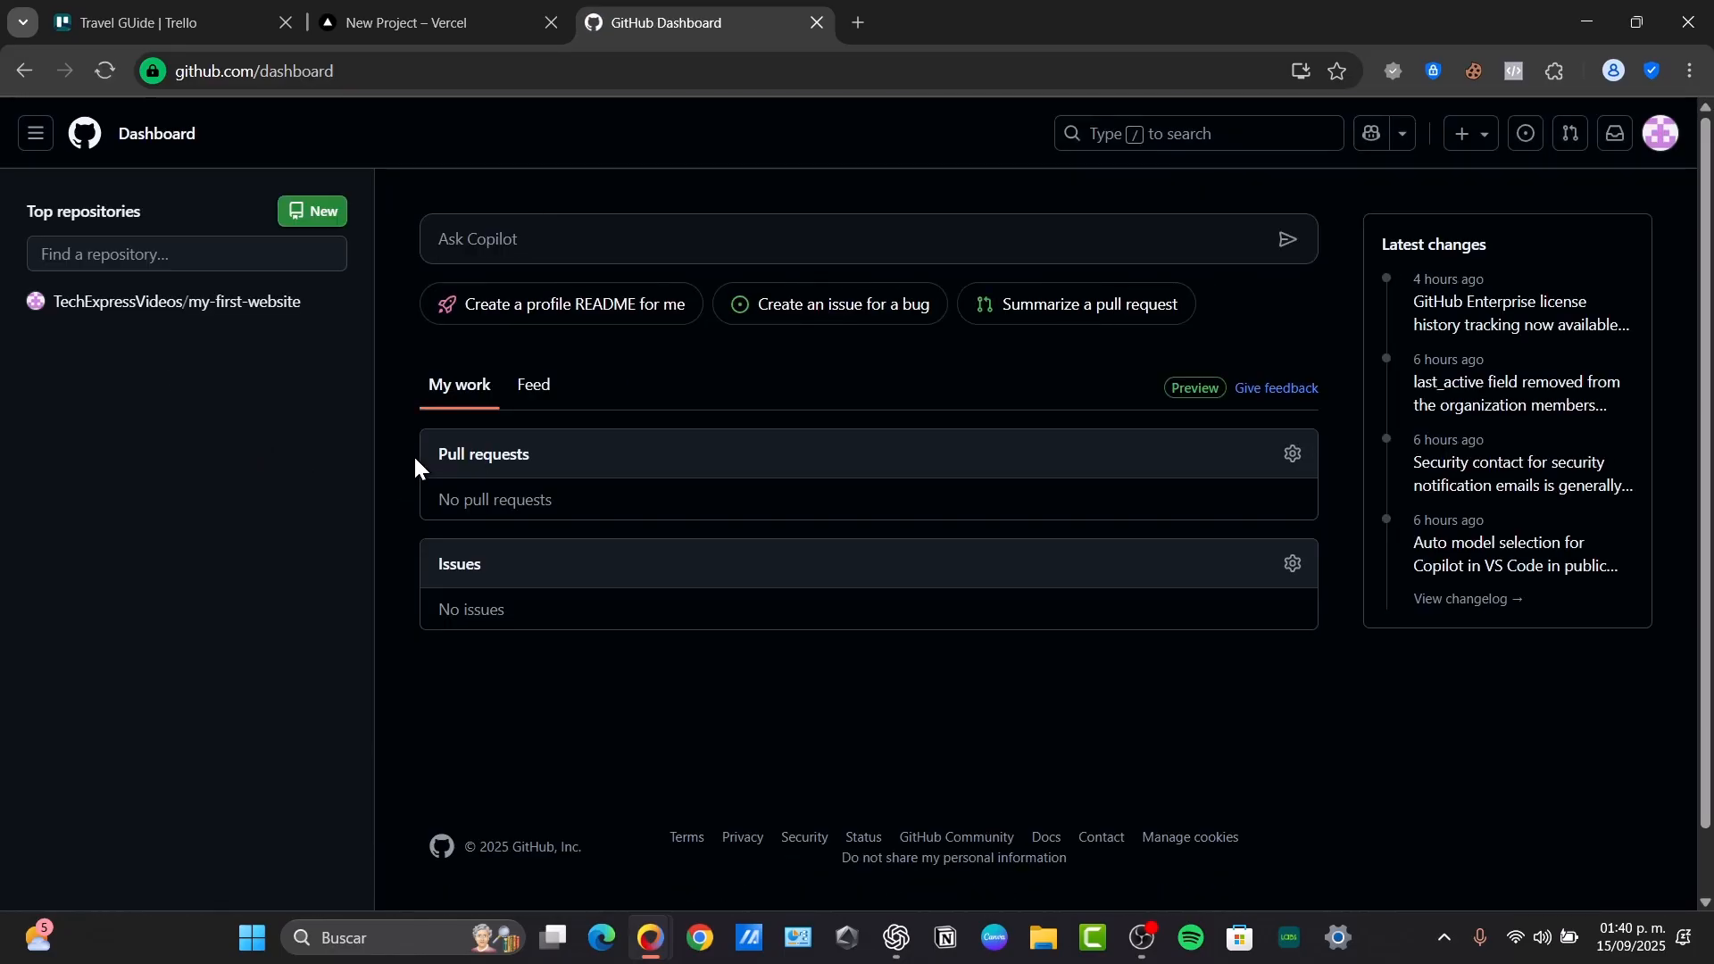
# Open GitHub's Explore page and browse the suggested and trending repositories
pyautogui.click(36, 134)
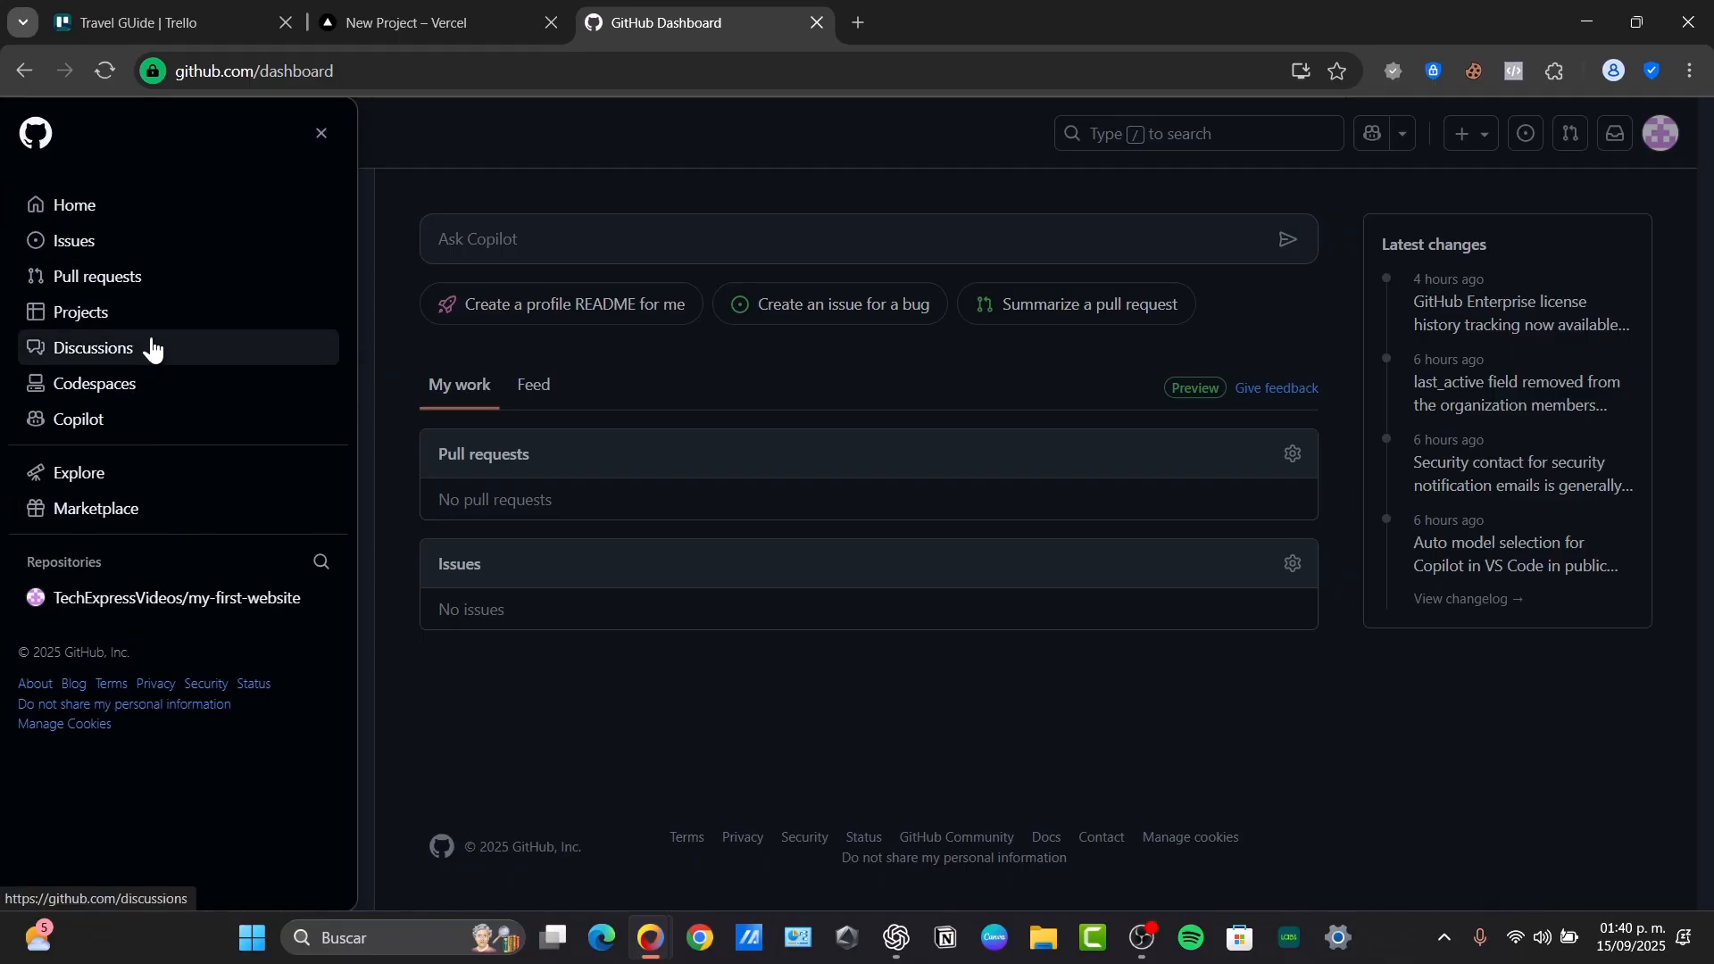
pyautogui.click(165, 478)
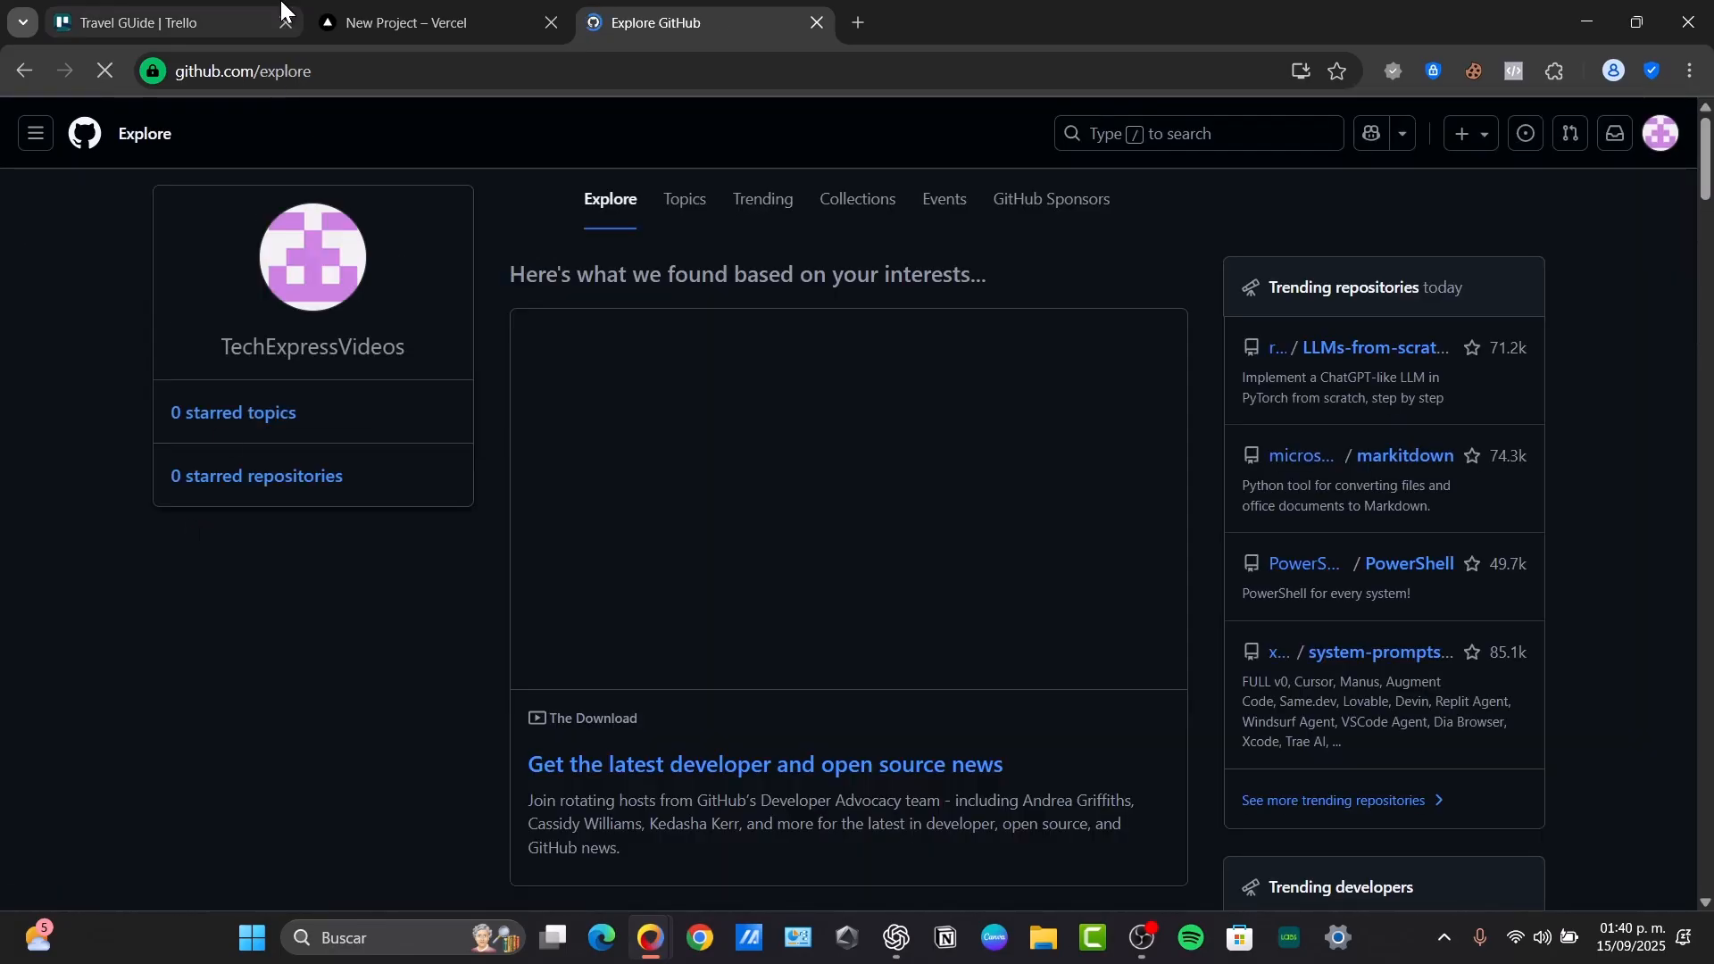
pyautogui.click(451, 9)
pyautogui.click(677, 9)
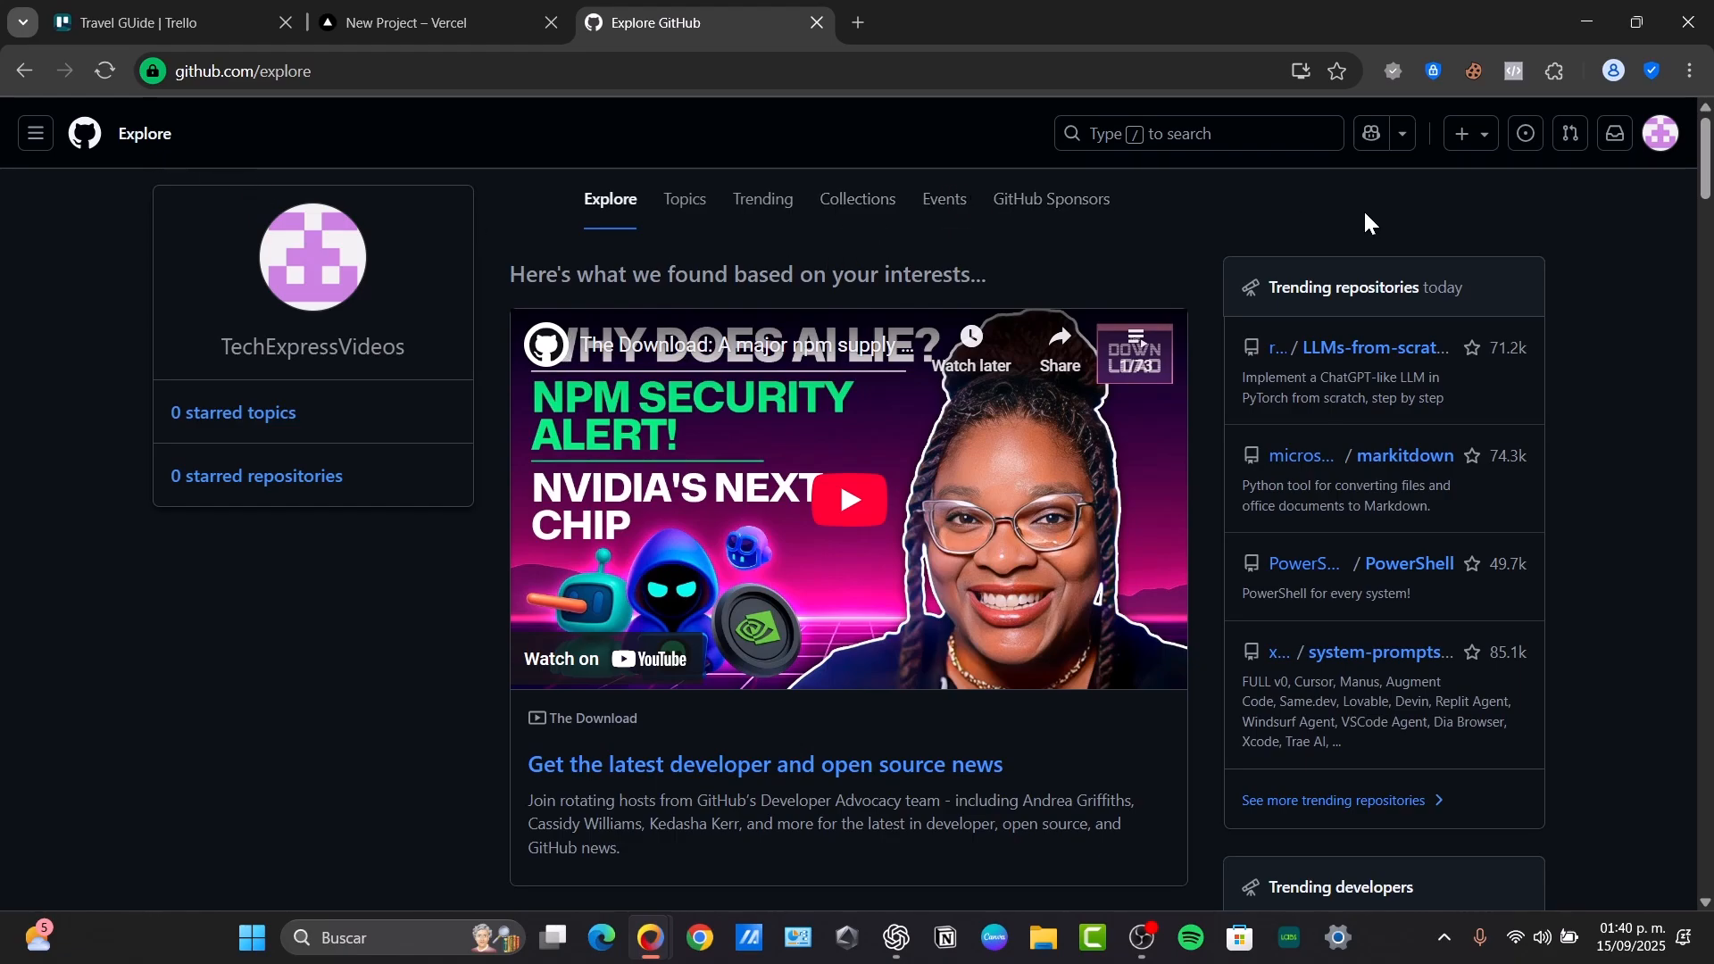
pyautogui.scroll(-15, 1359, 434)
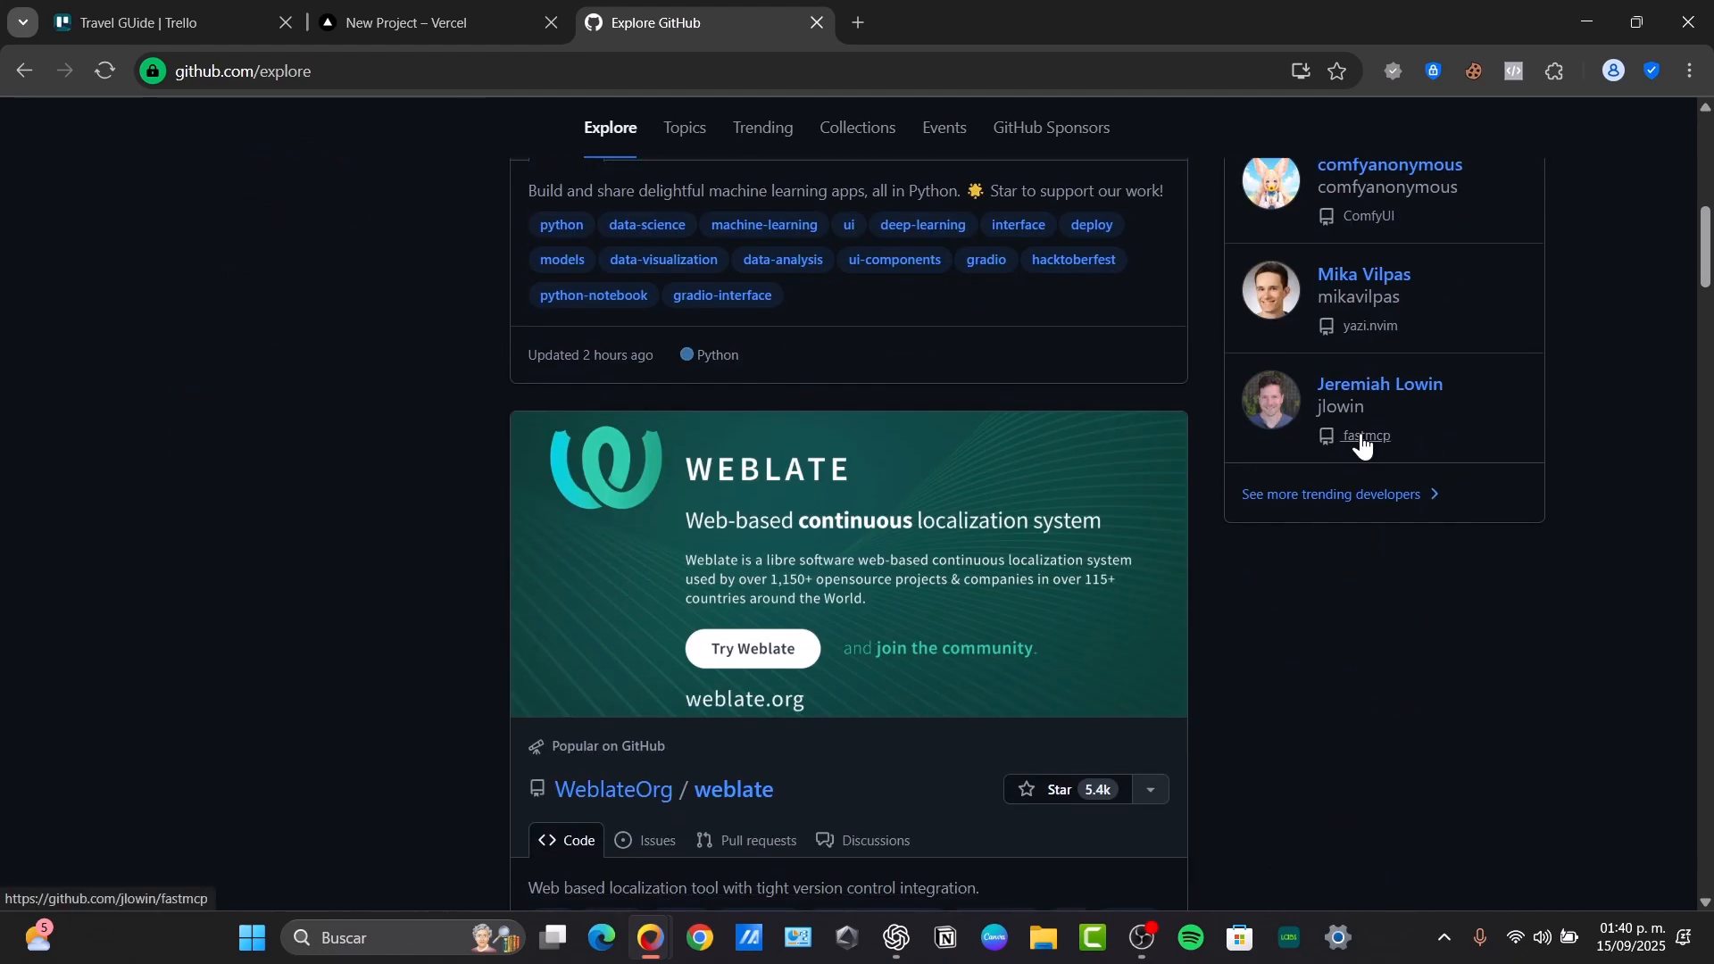
pyautogui.scroll(-4, 1366, 438)
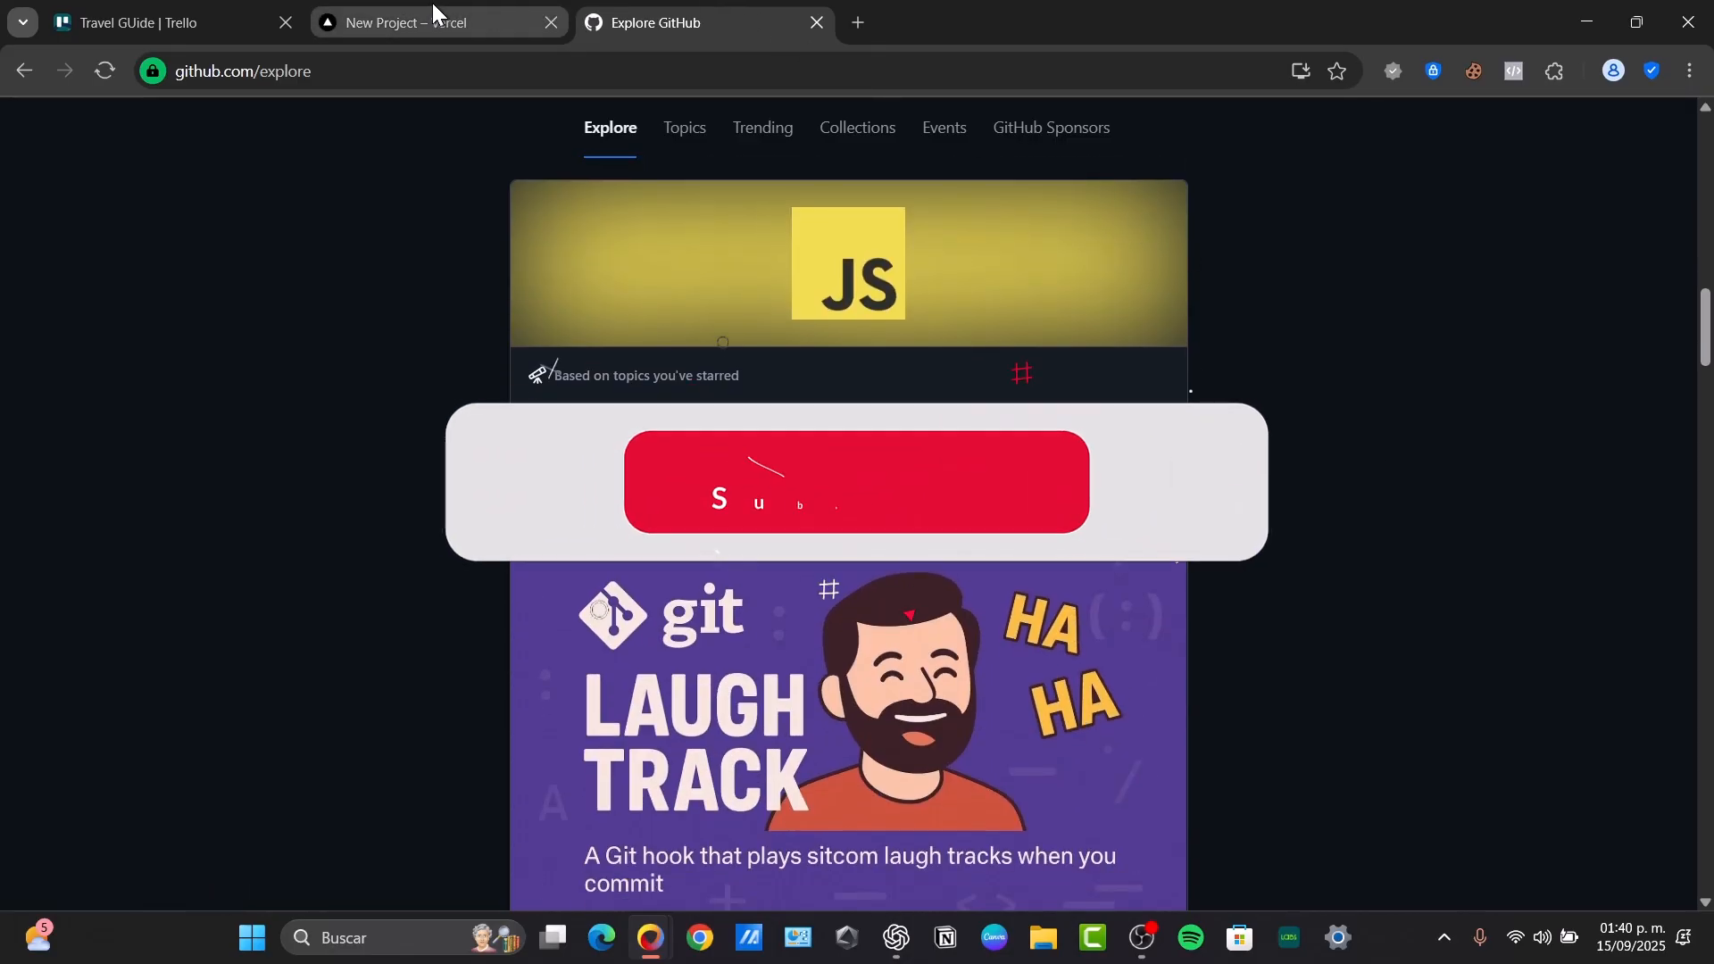